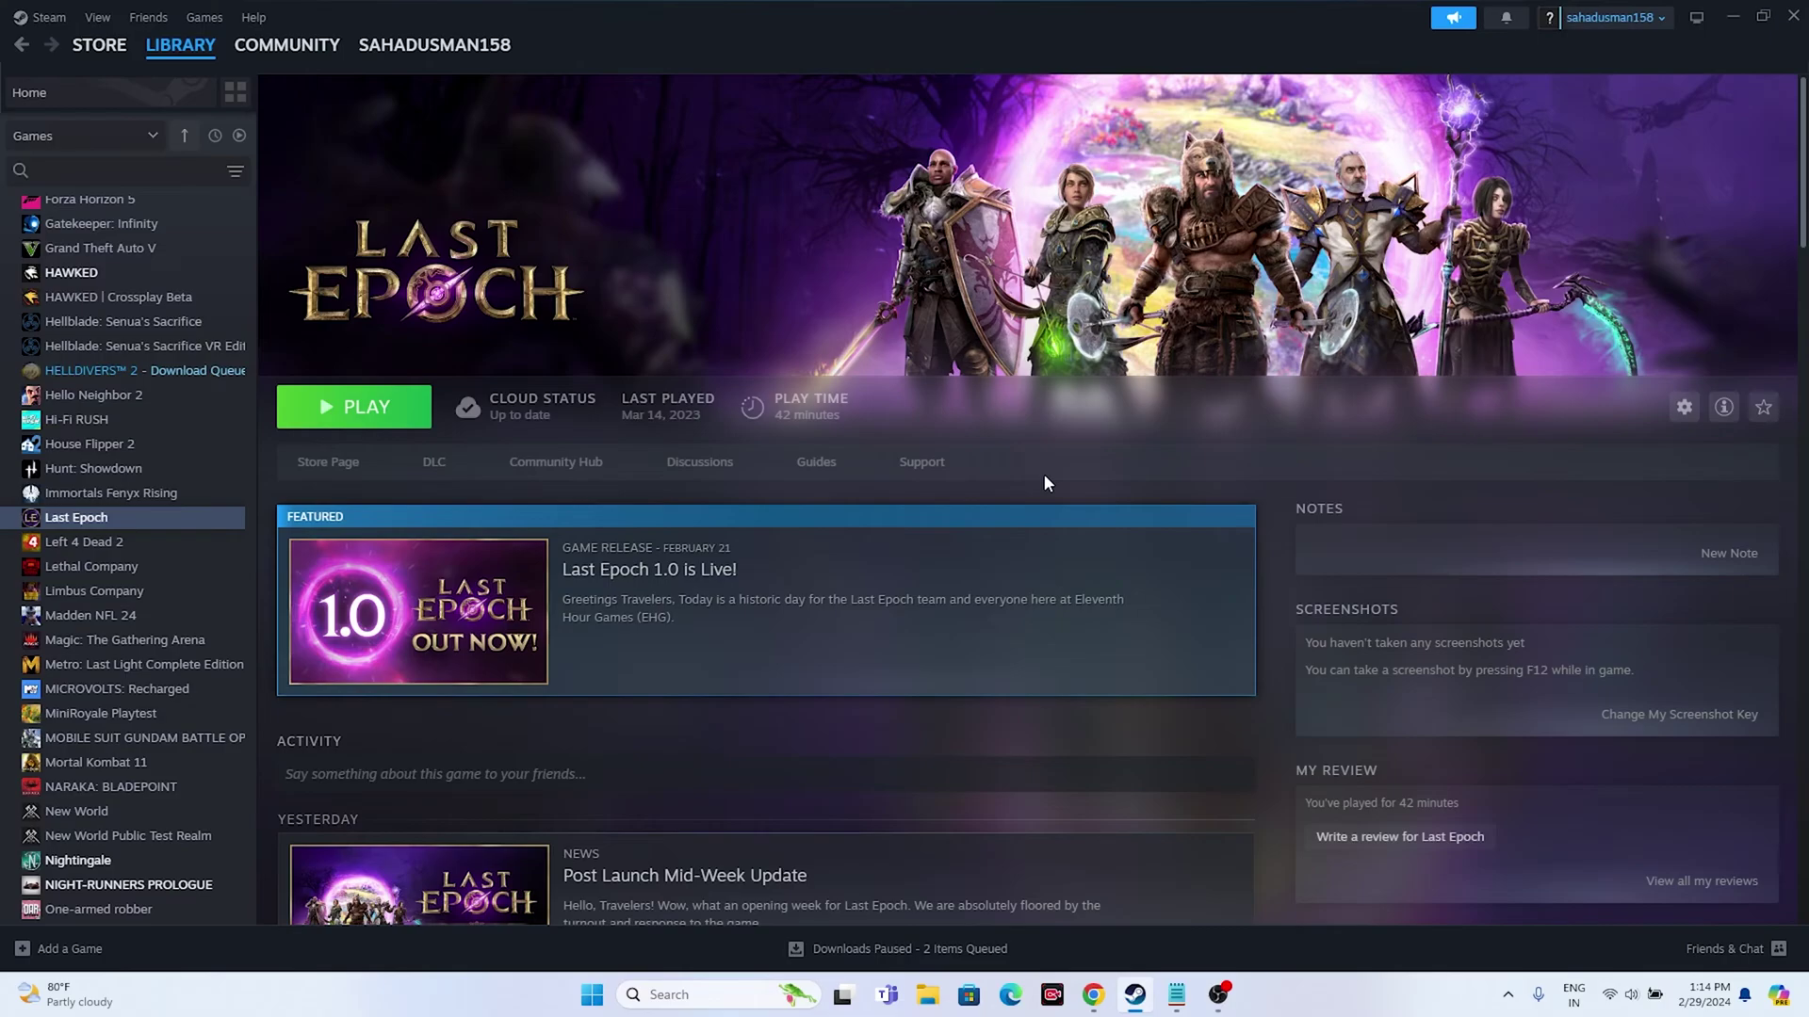
Step: Verify the integrity of Last Epoch's installed game files in Steam and close the game's properties
right_click(82, 521)
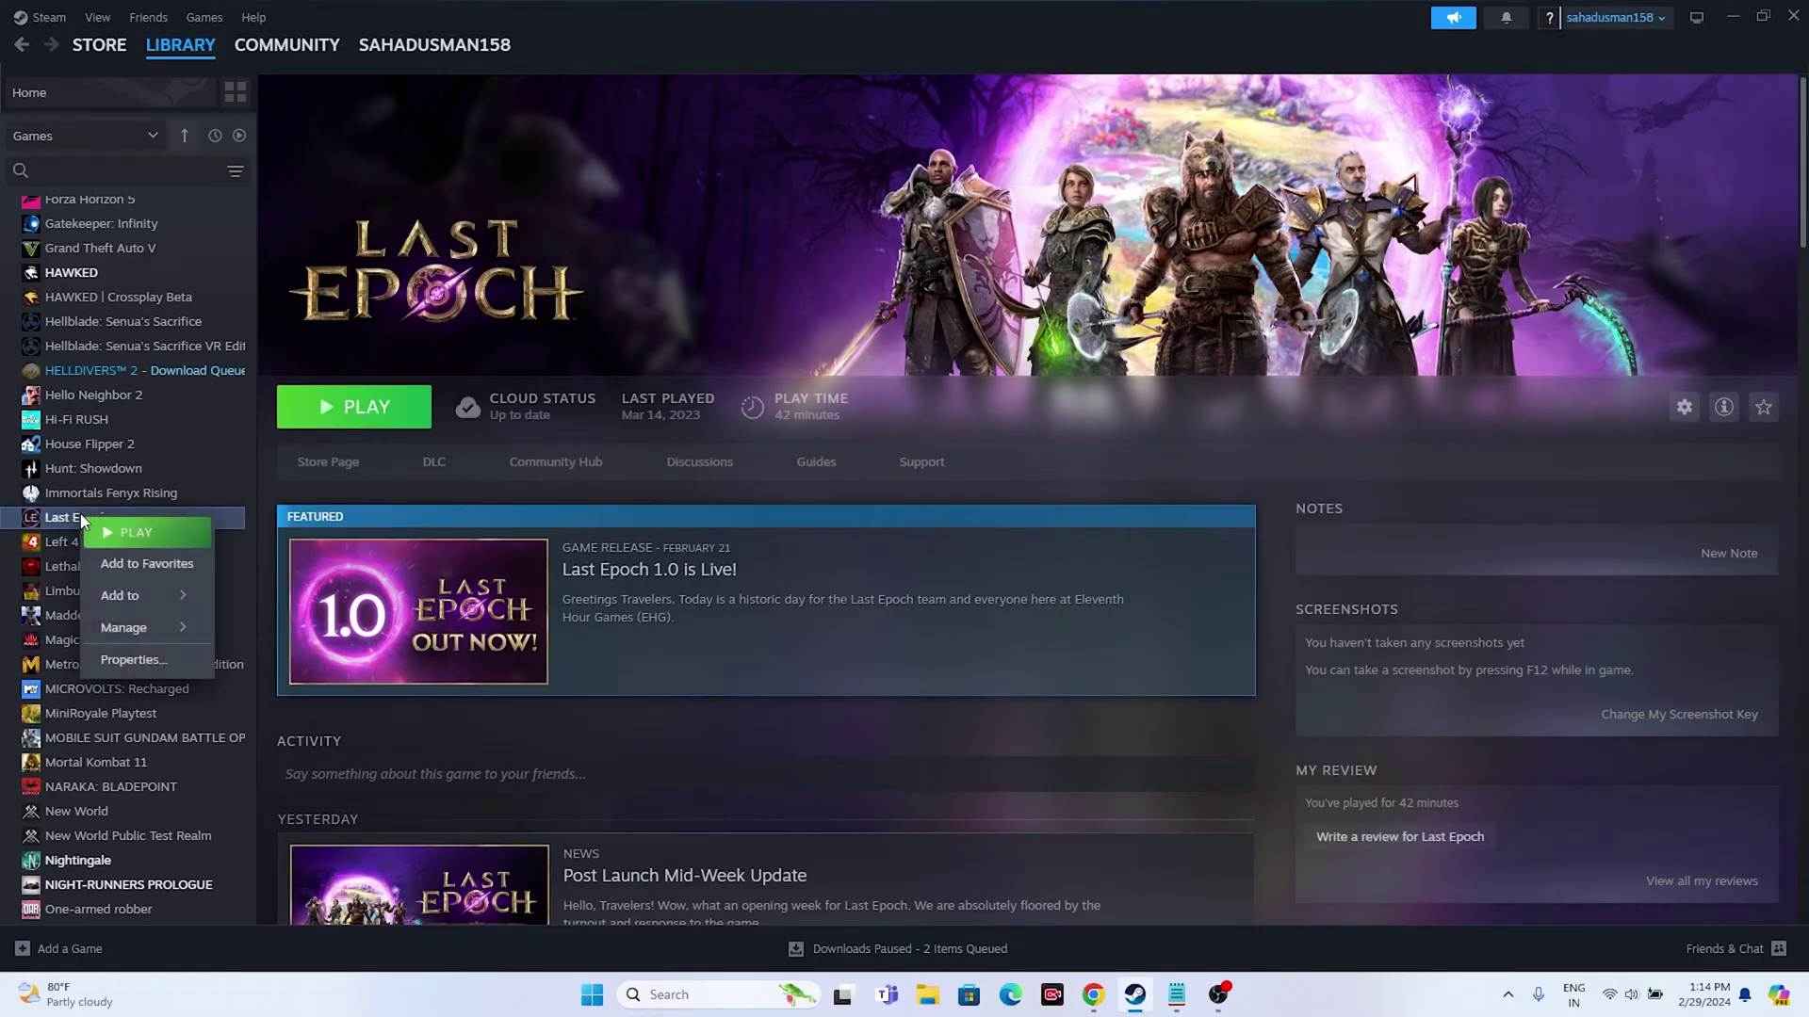
click(113, 655)
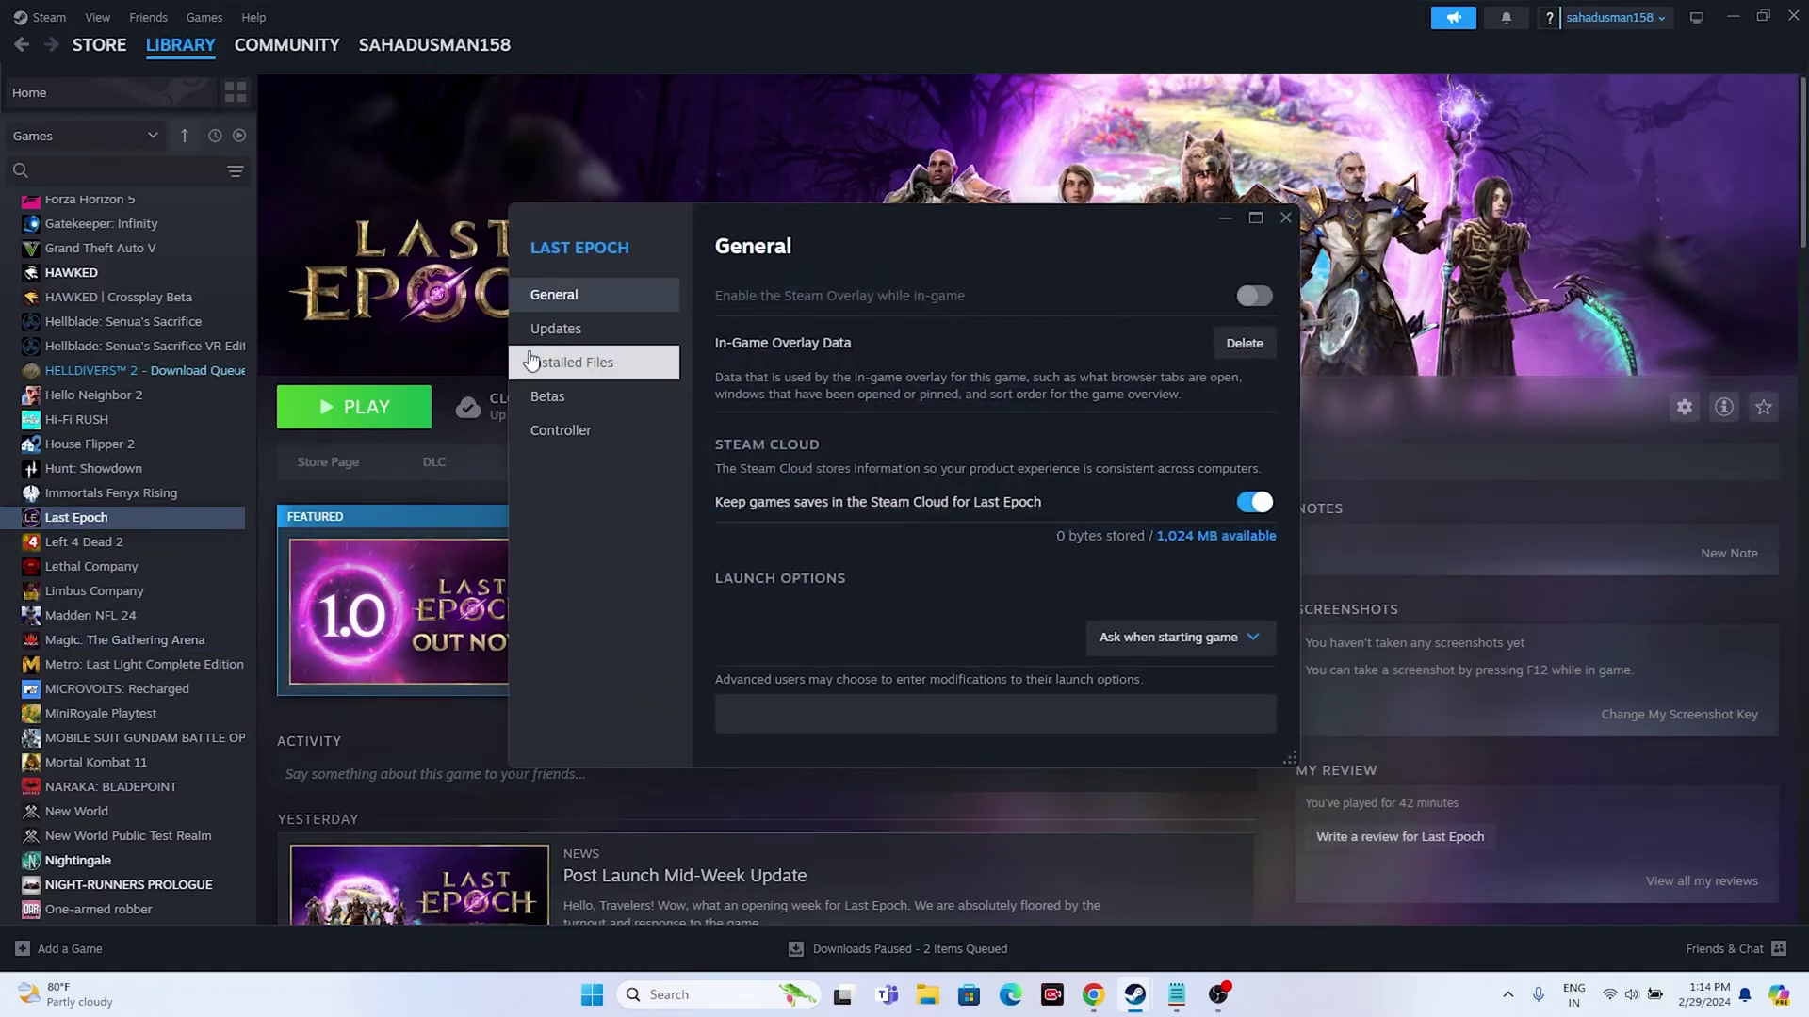
click(556, 362)
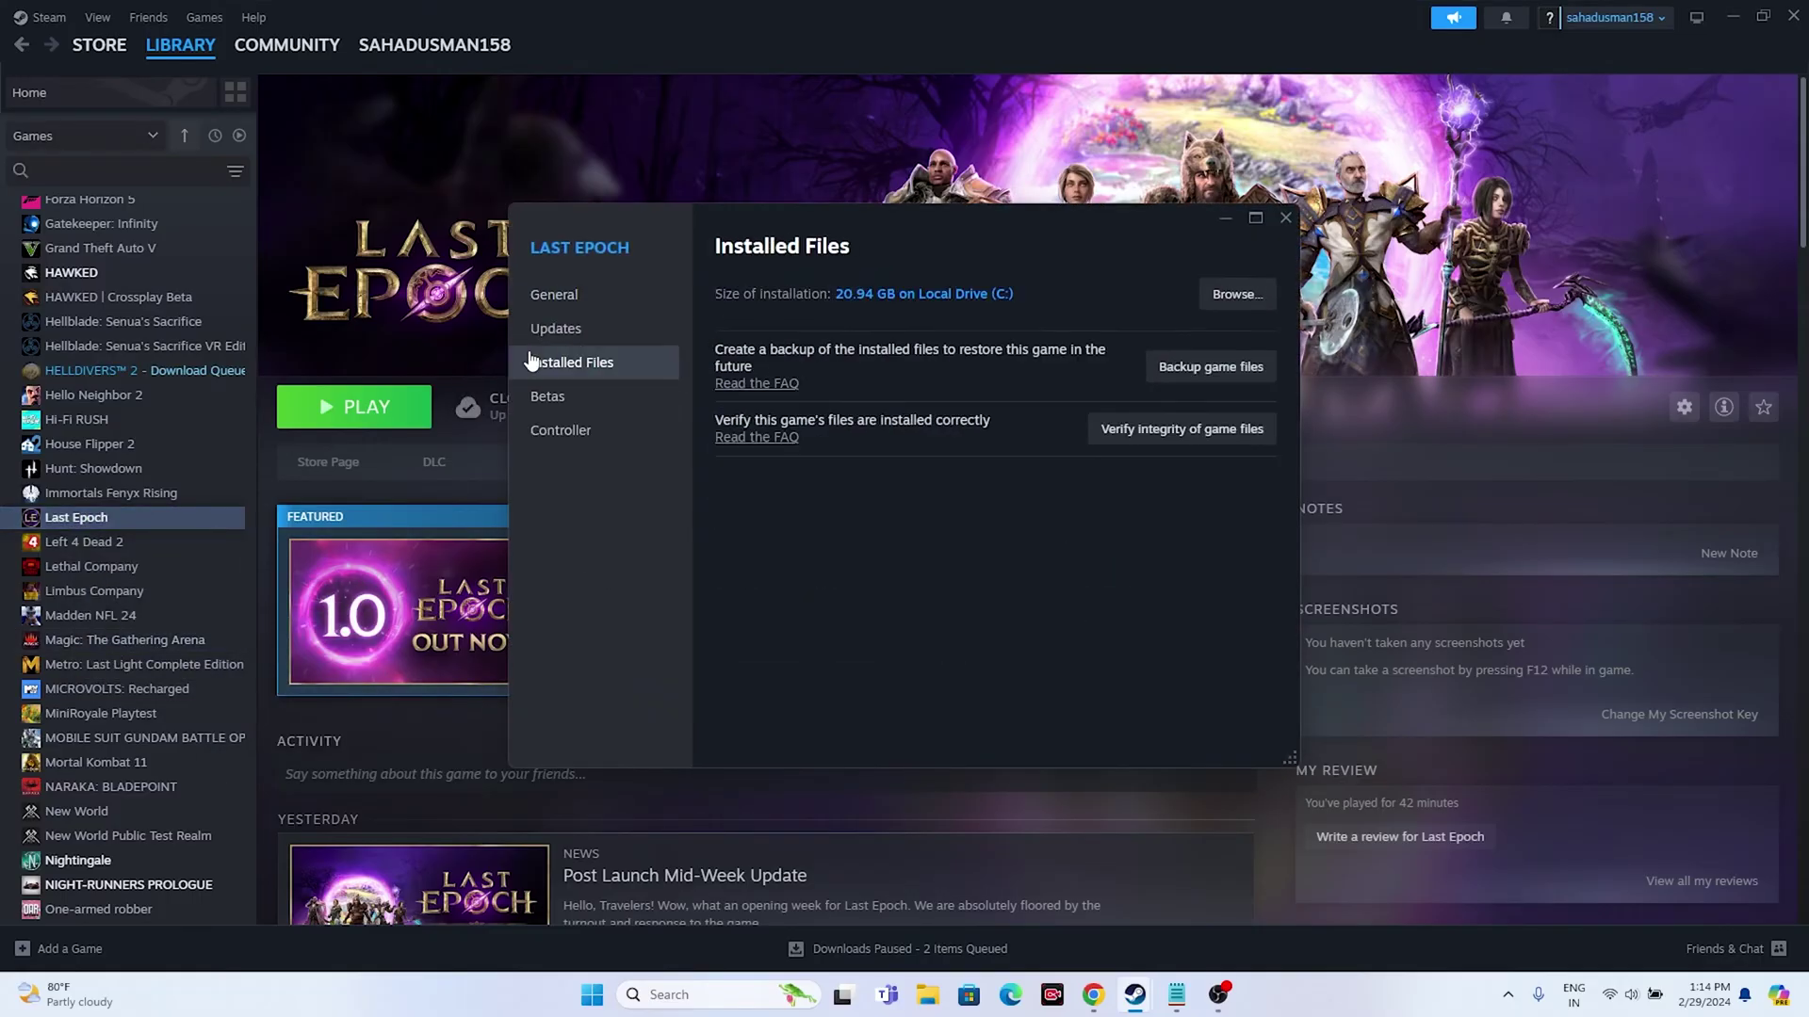
click(1172, 431)
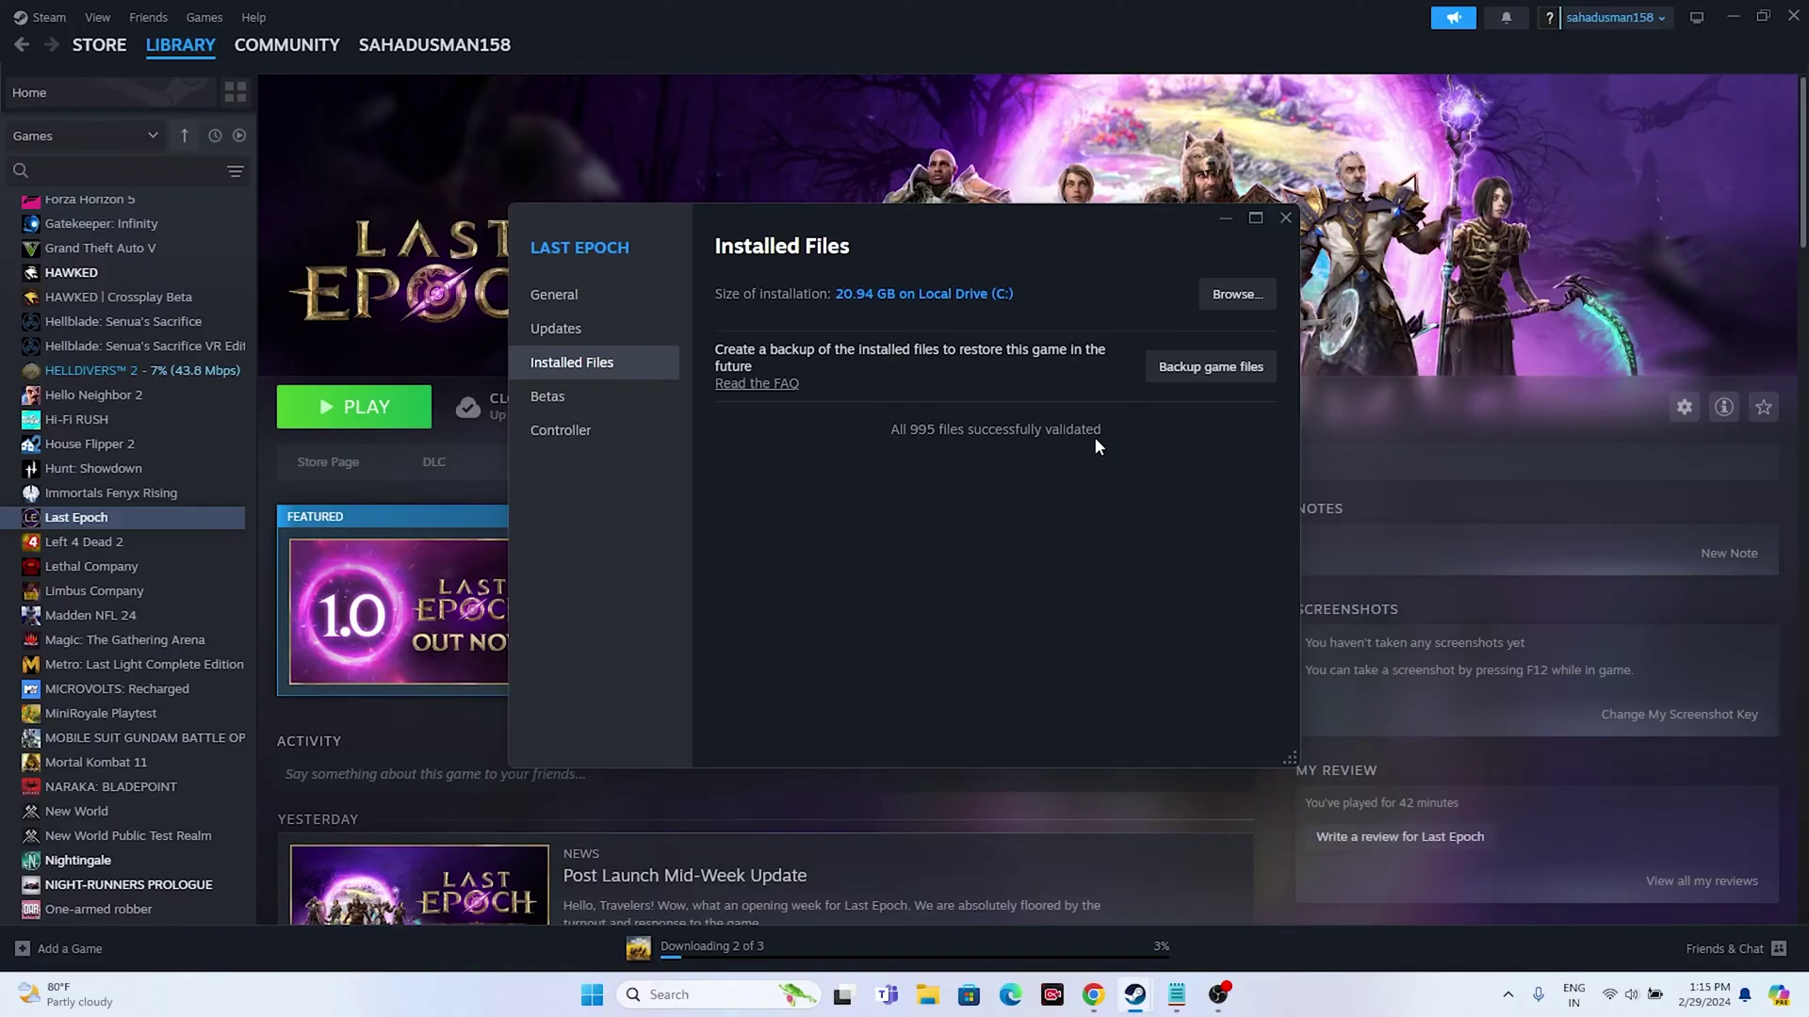
click(1283, 217)
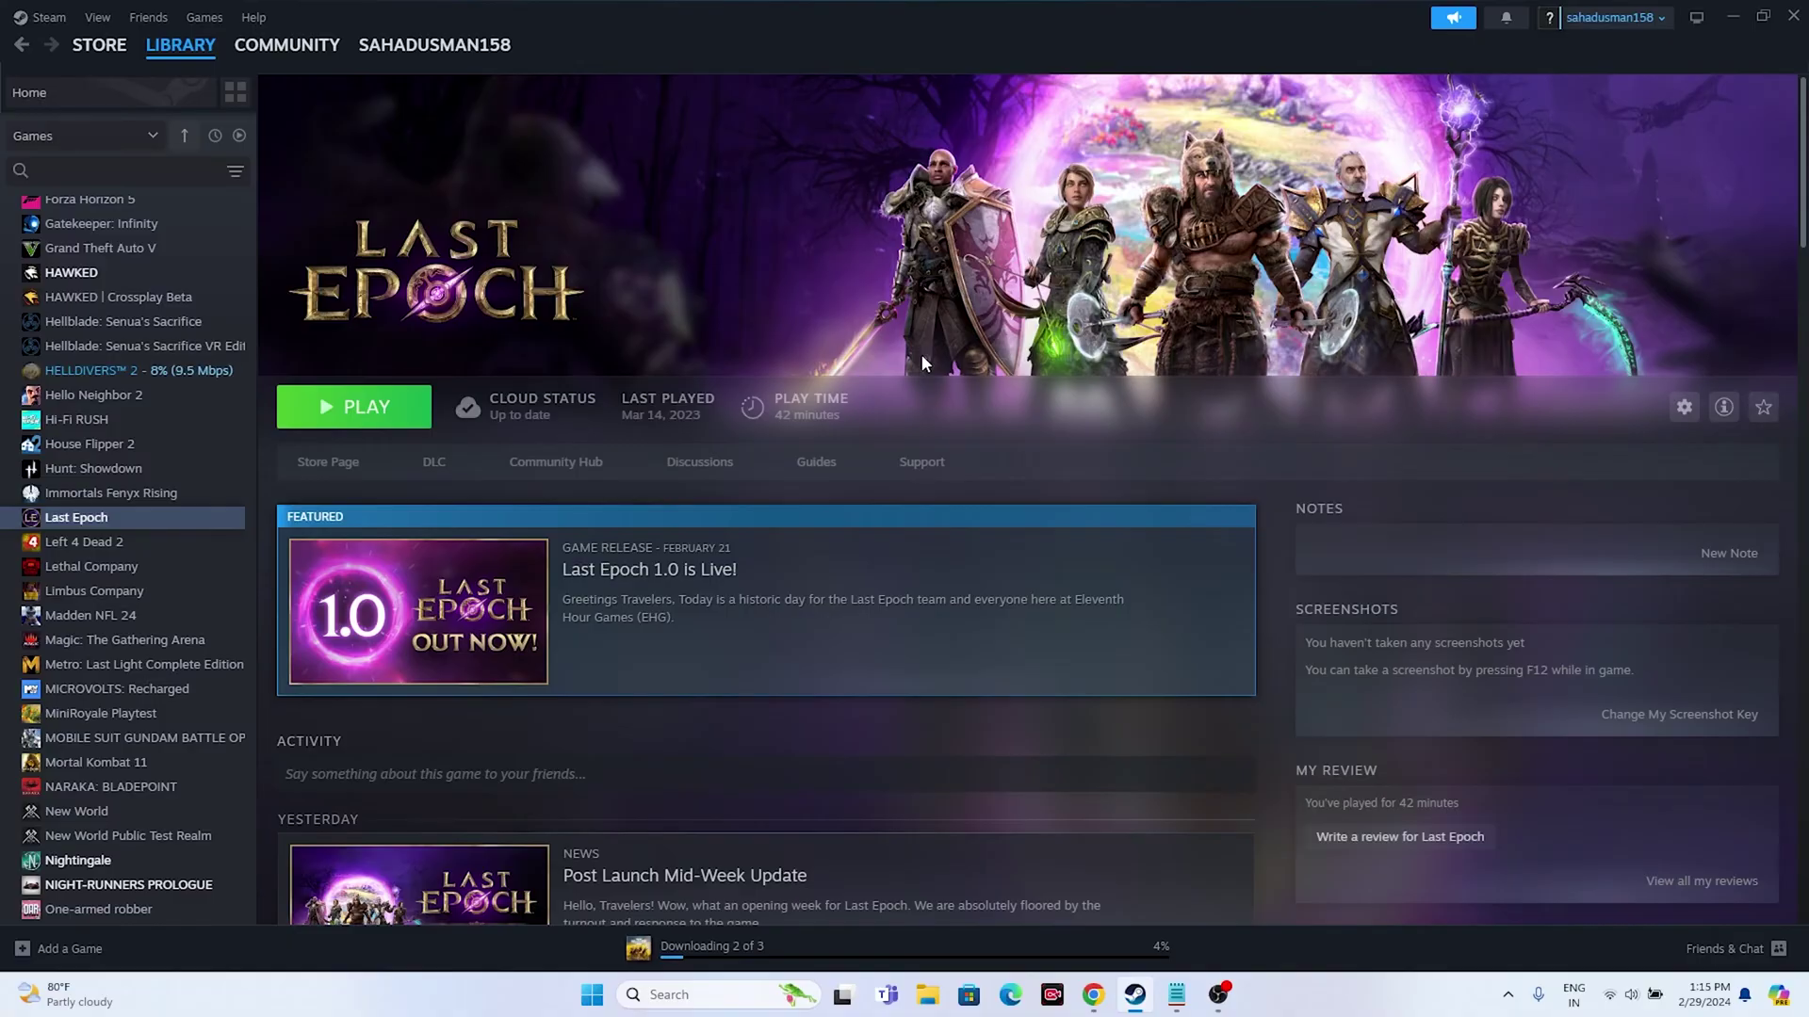
Step: Minimize Steam, show the computer's power options, and dismiss them without choosing one
click(1732, 16)
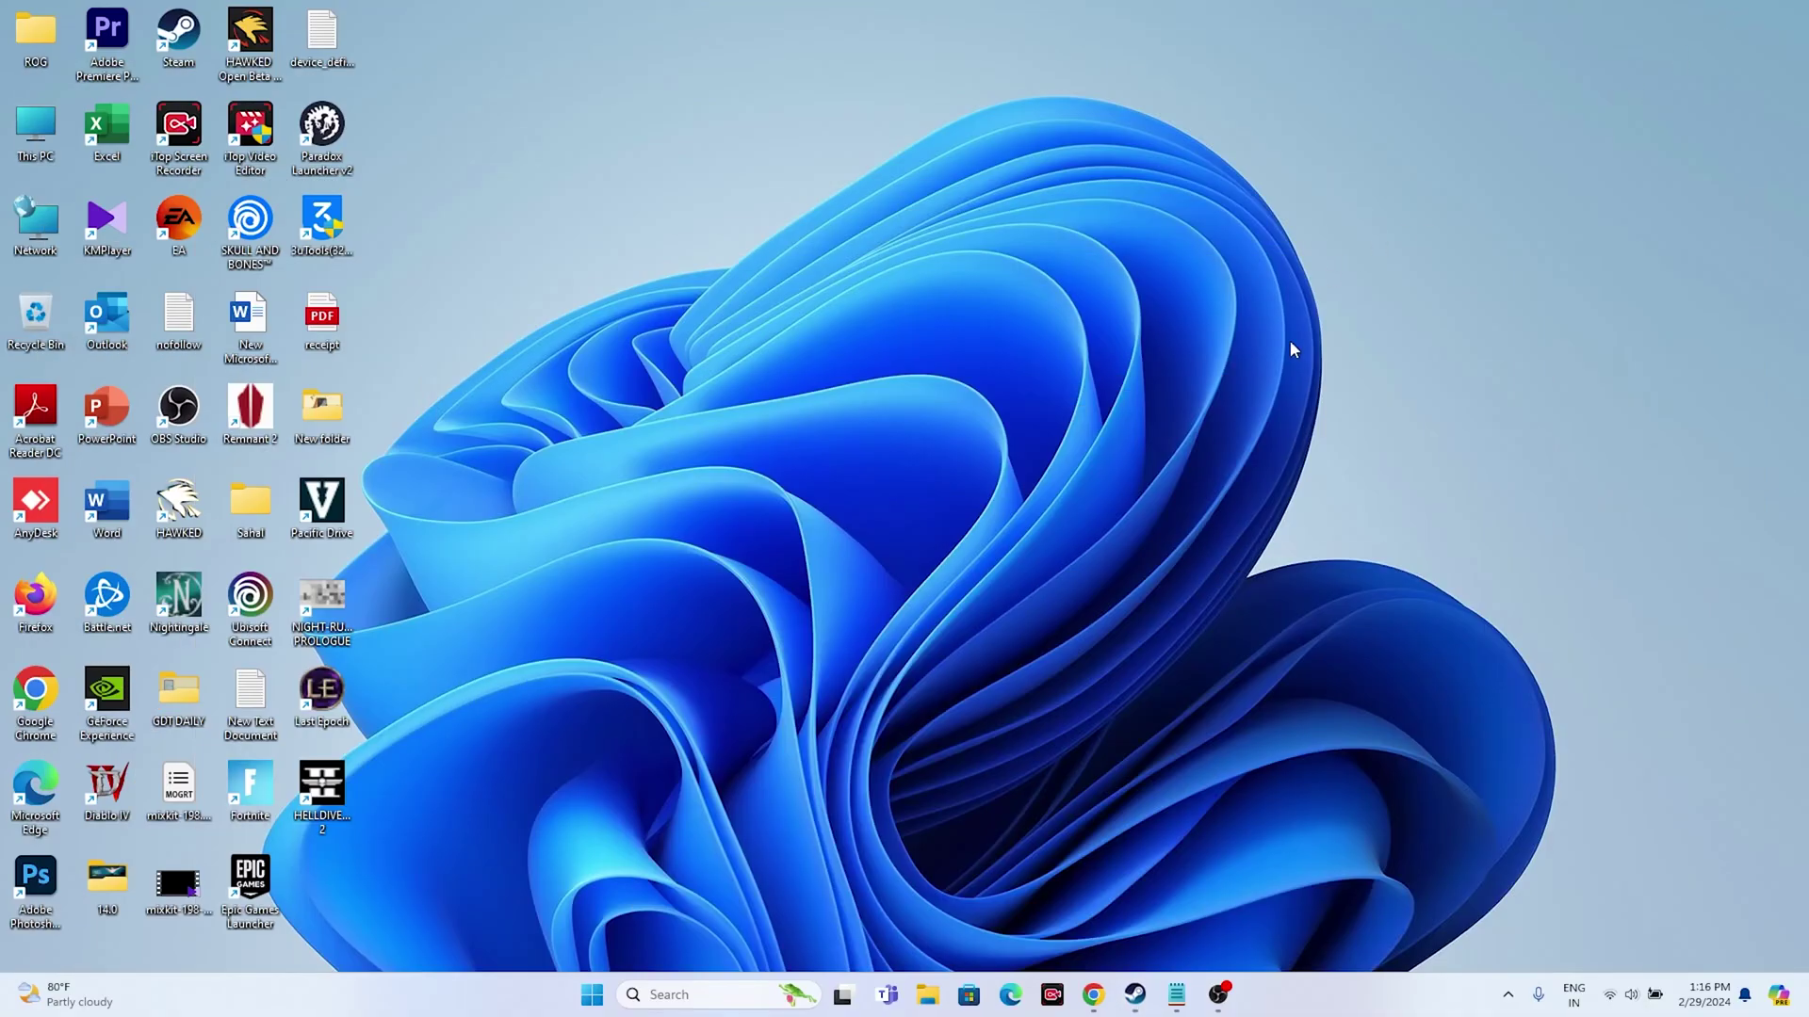
click(595, 996)
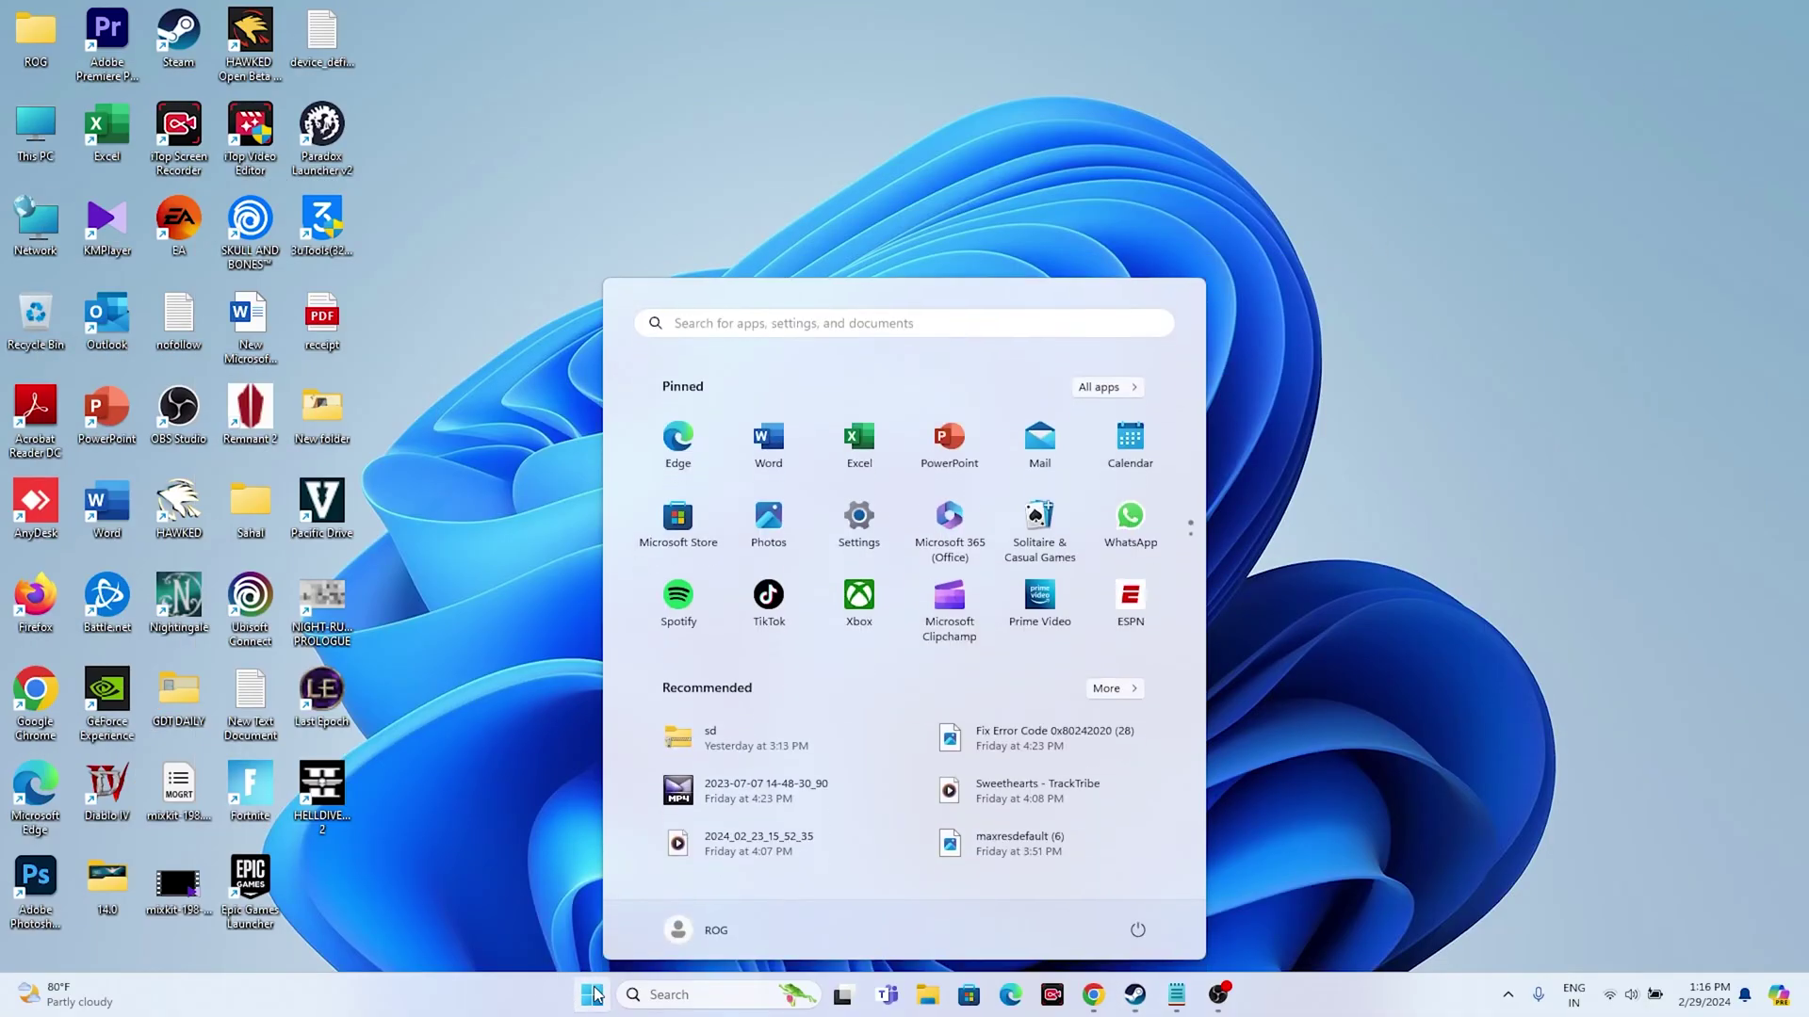
click(1137, 930)
click(1334, 773)
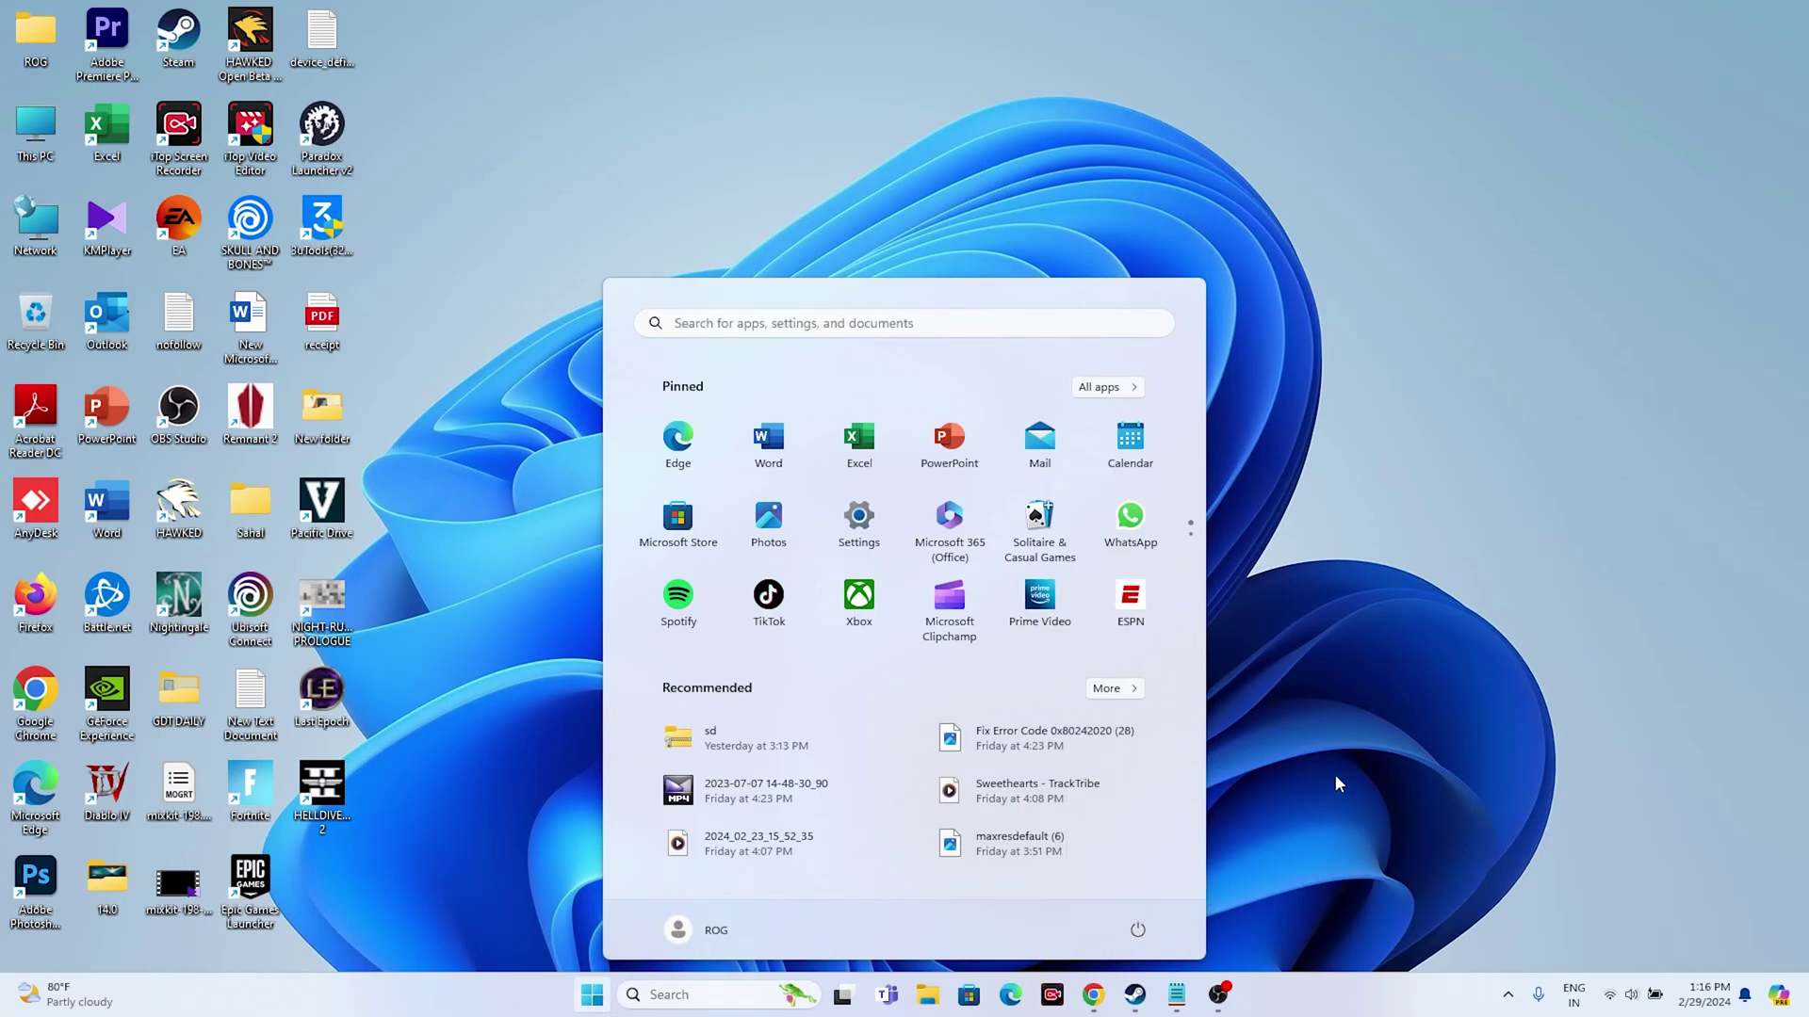
click(1334, 772)
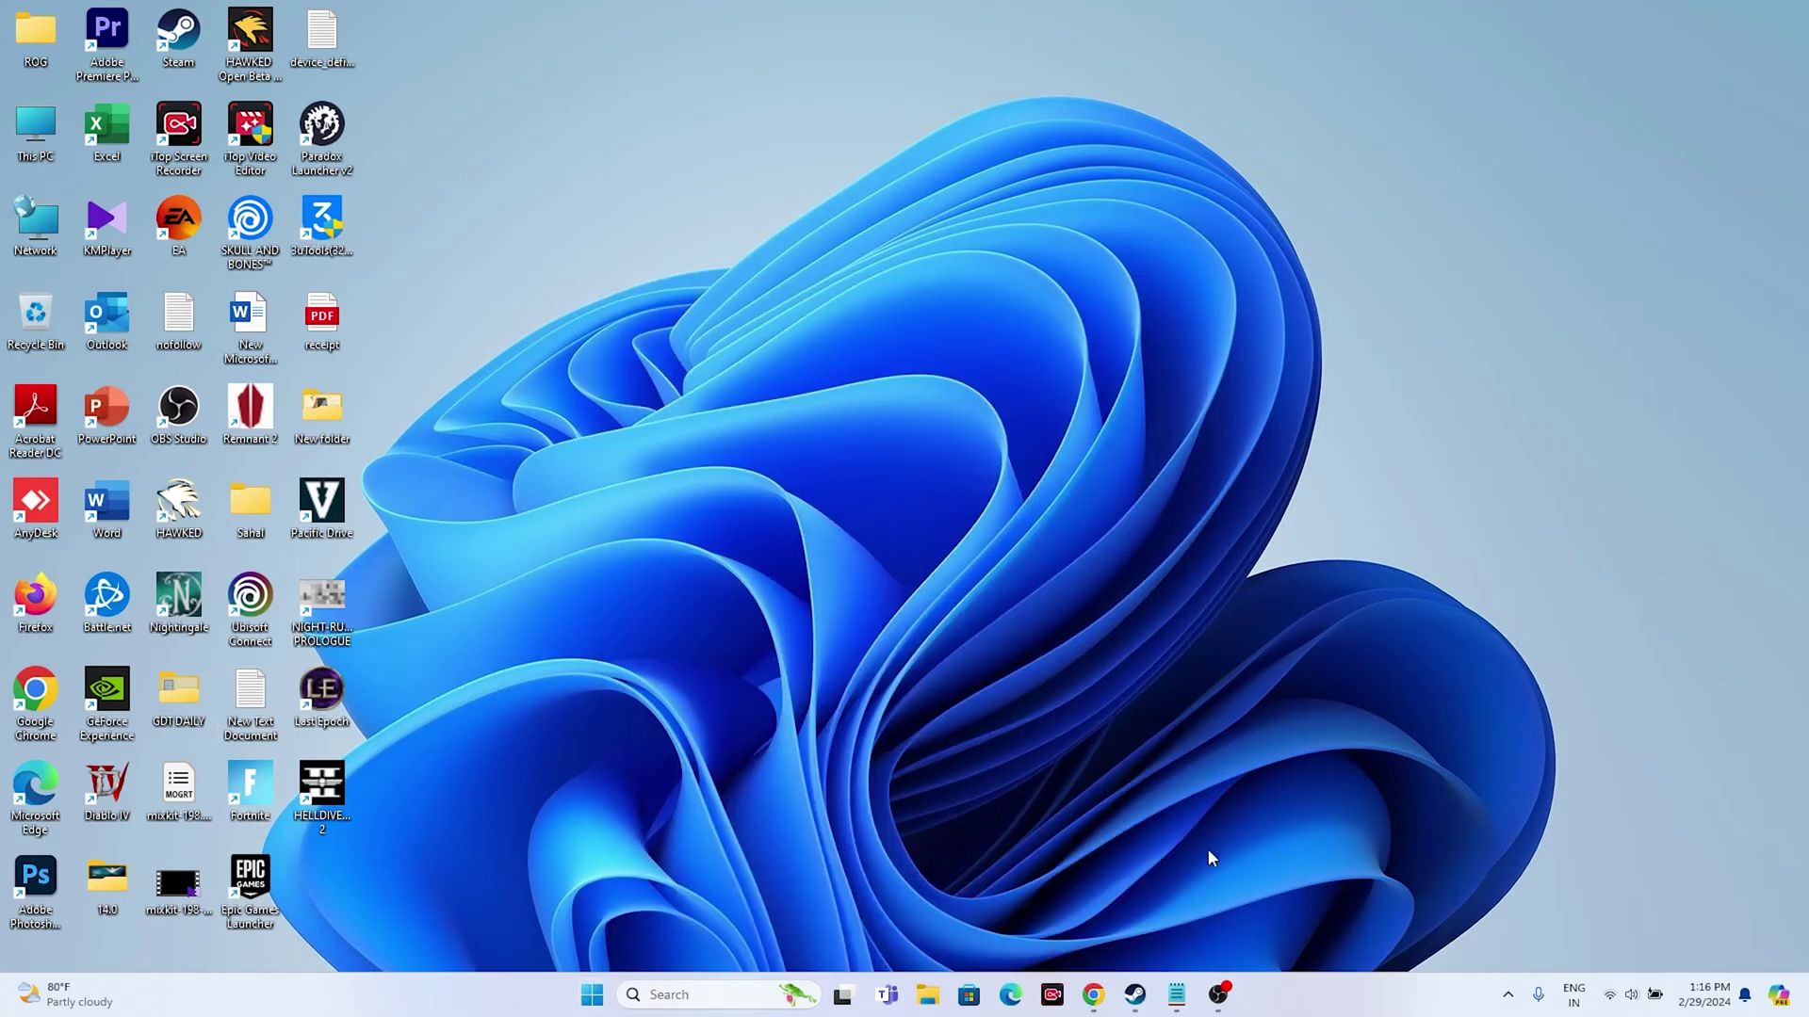
click(1135, 995)
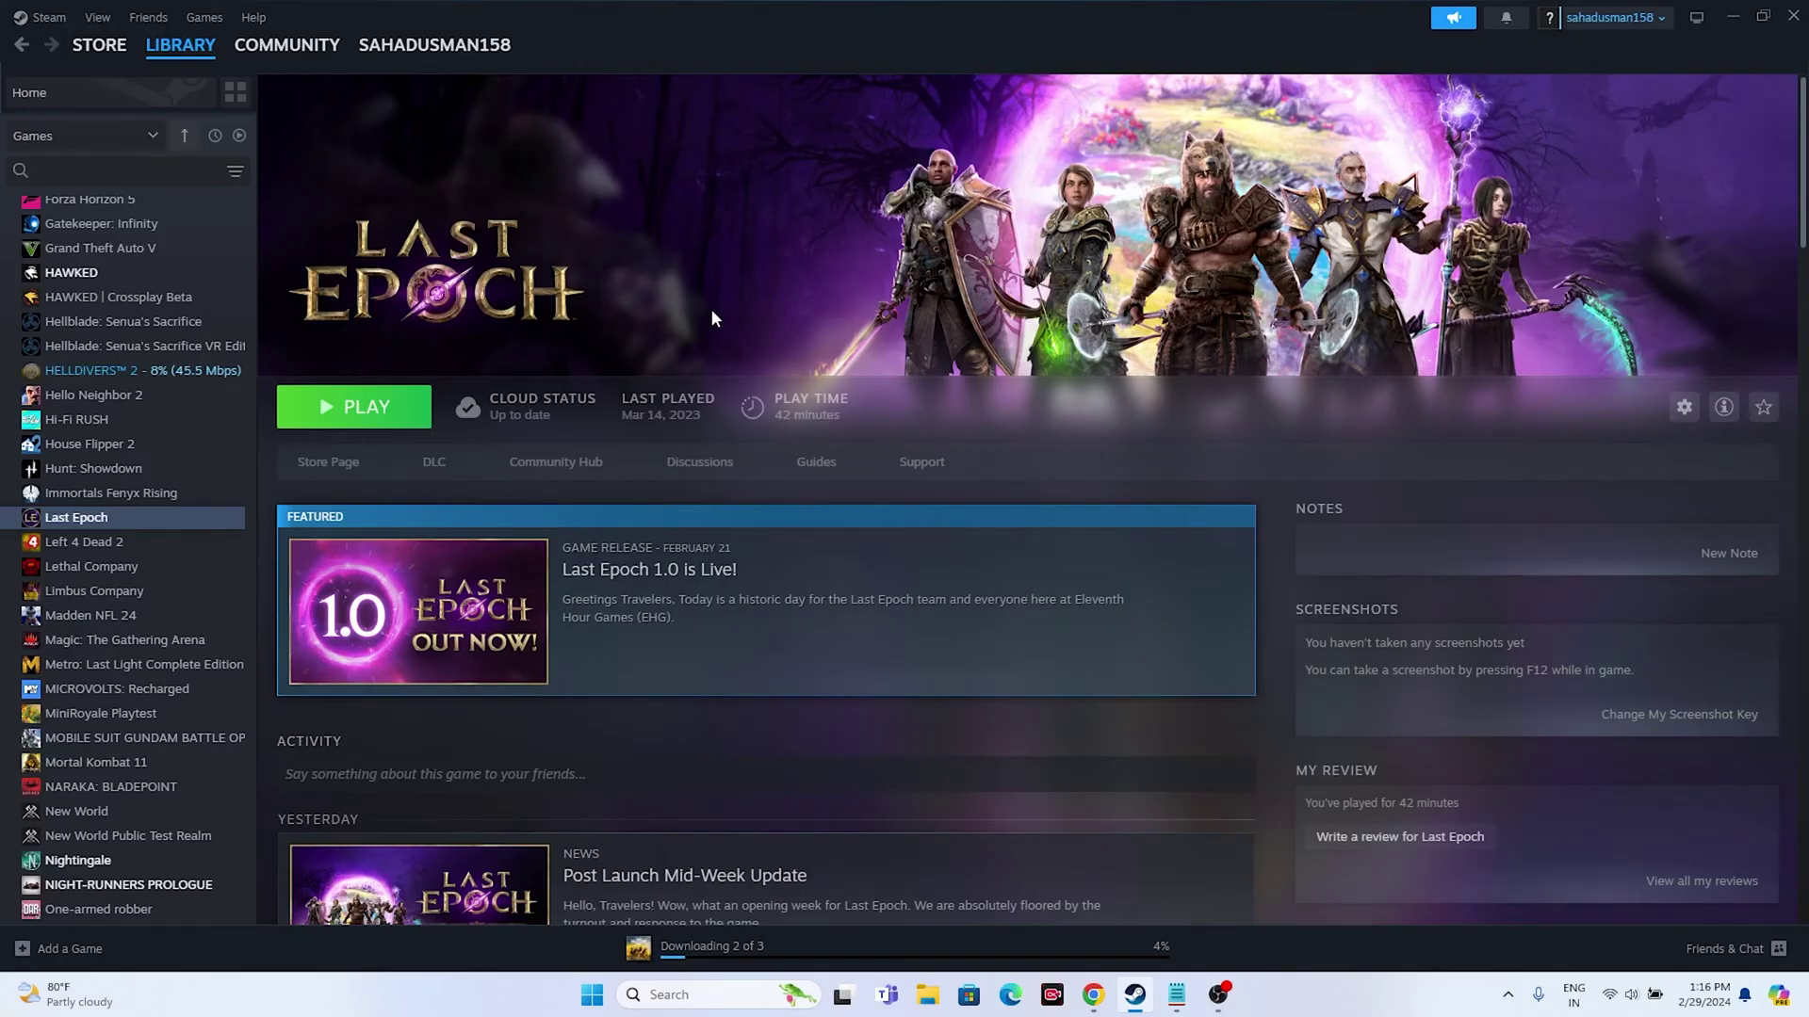
click(1732, 16)
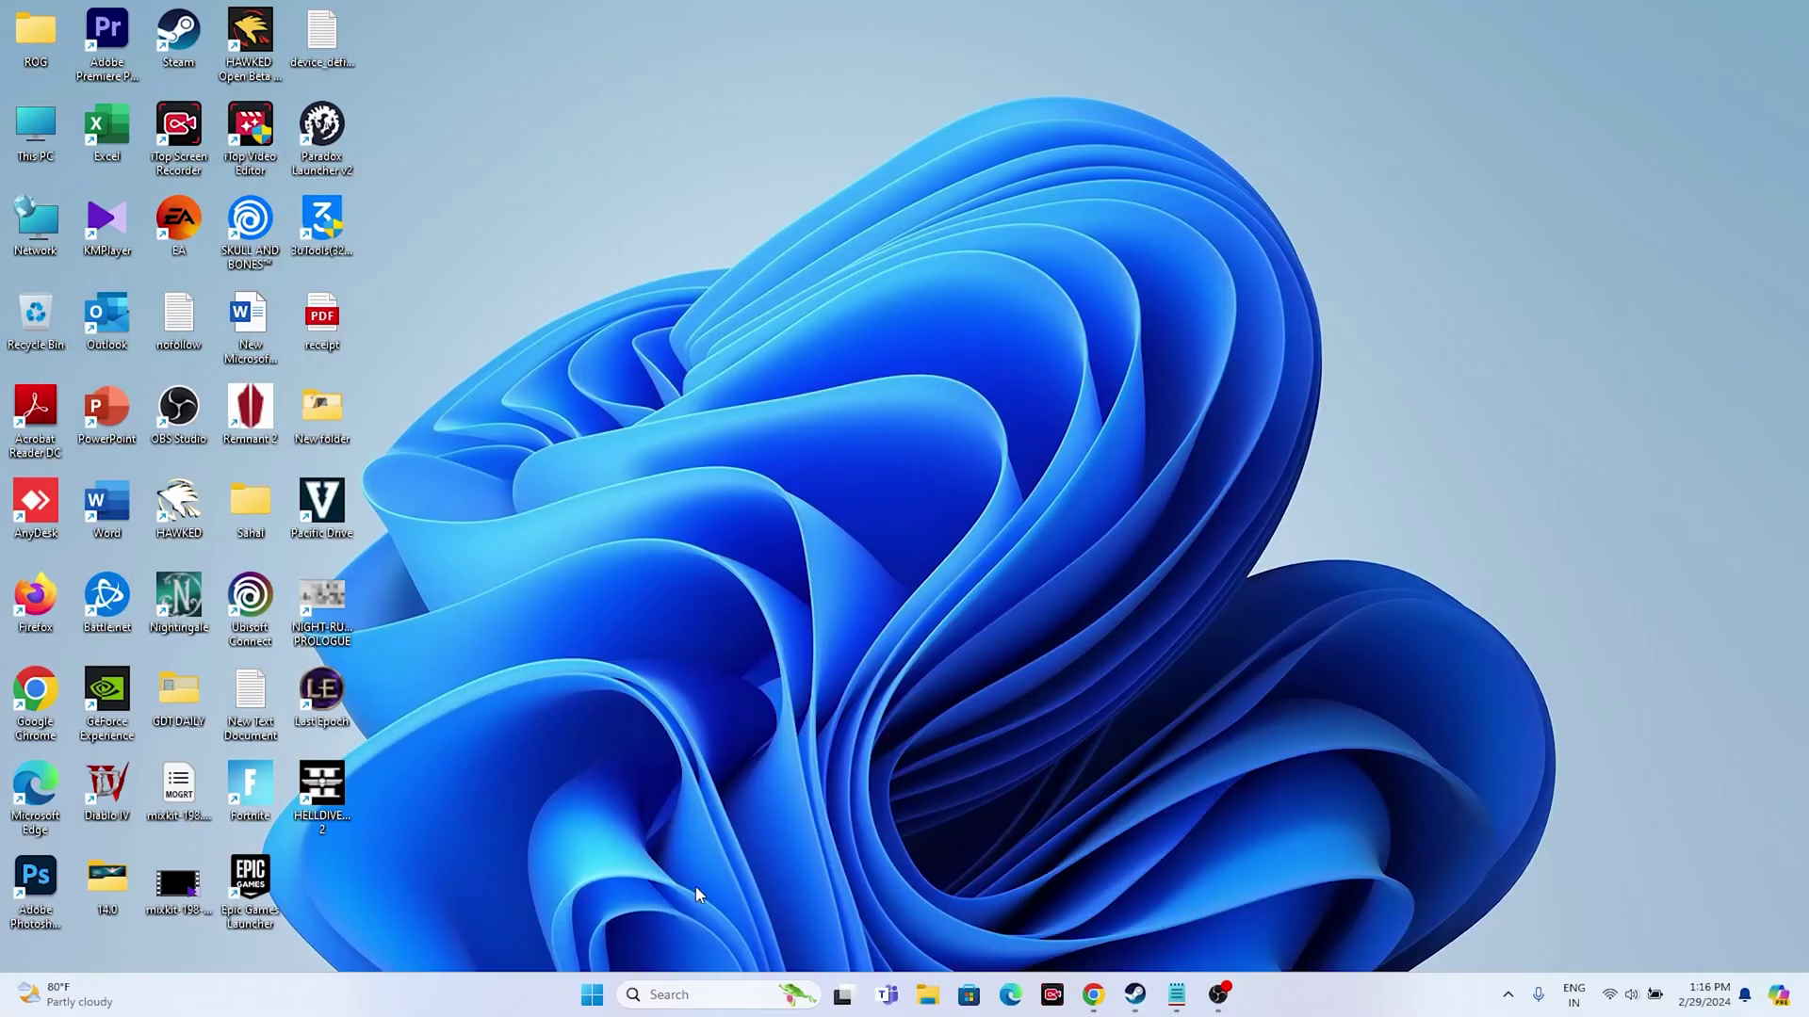
Step: Switch to Windows Settings and review the automatic time zone, automatic time and sync options under Date & time
click(671, 995)
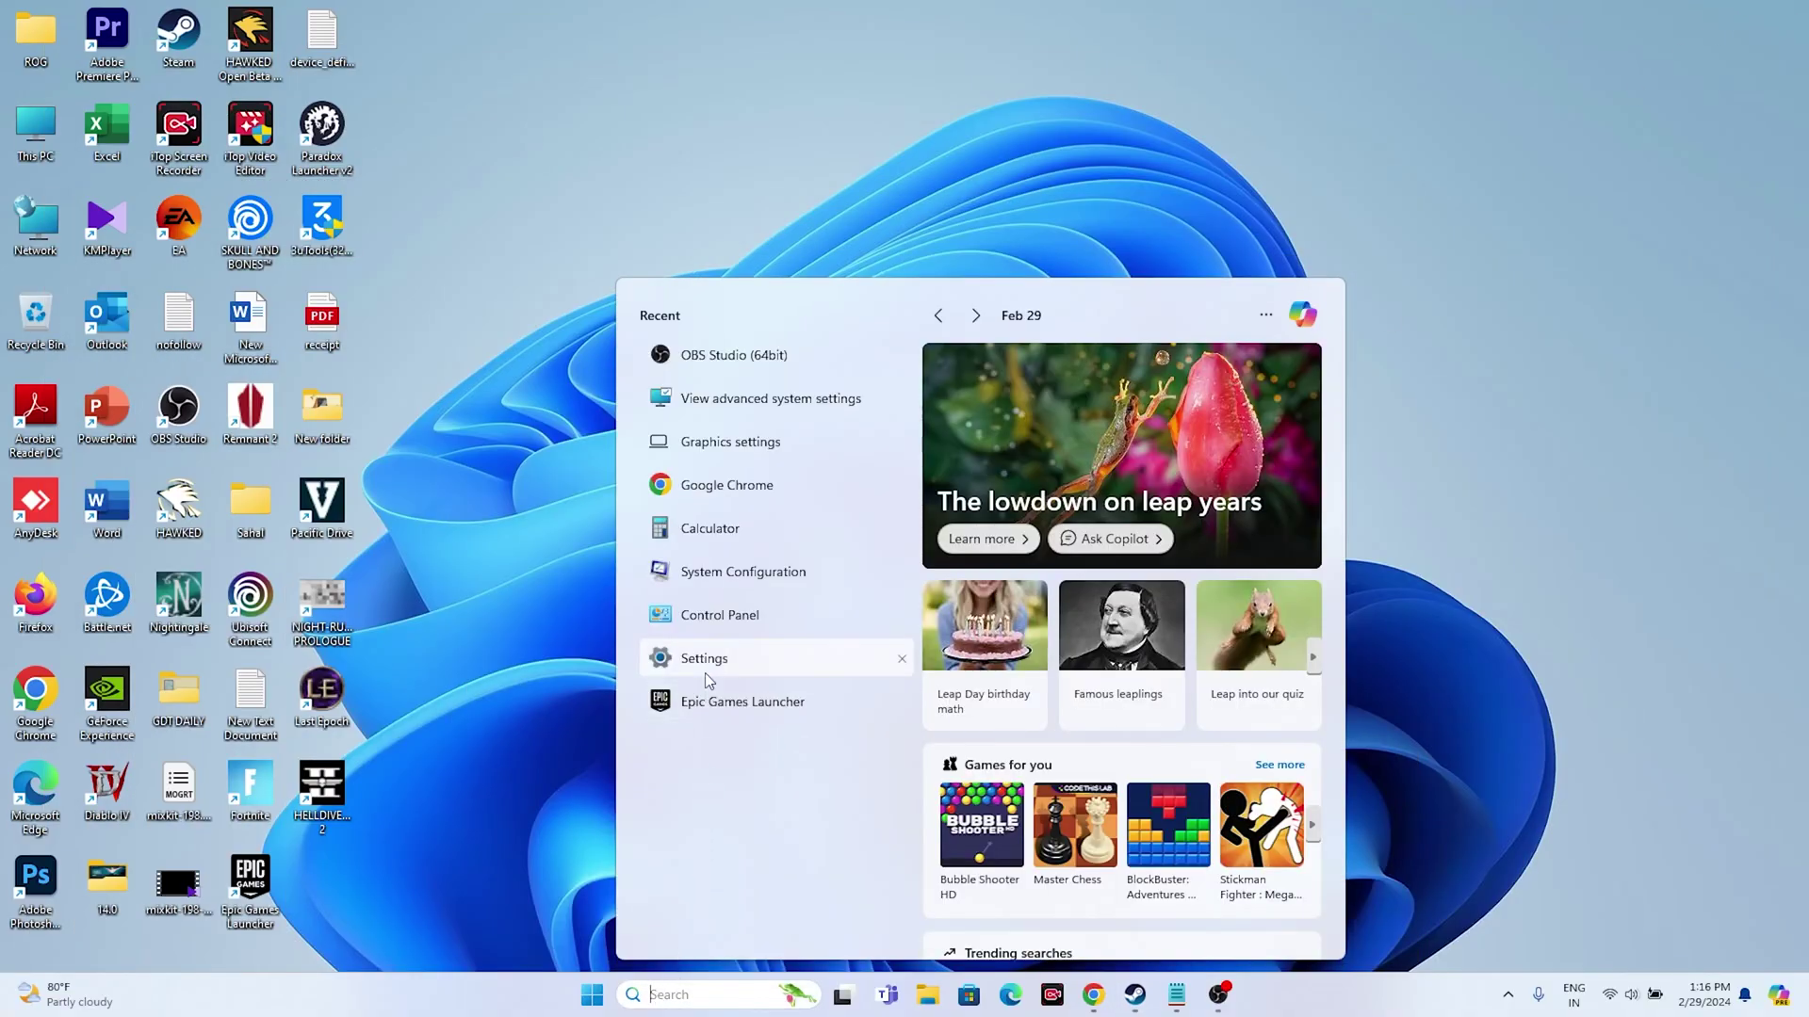
click(707, 659)
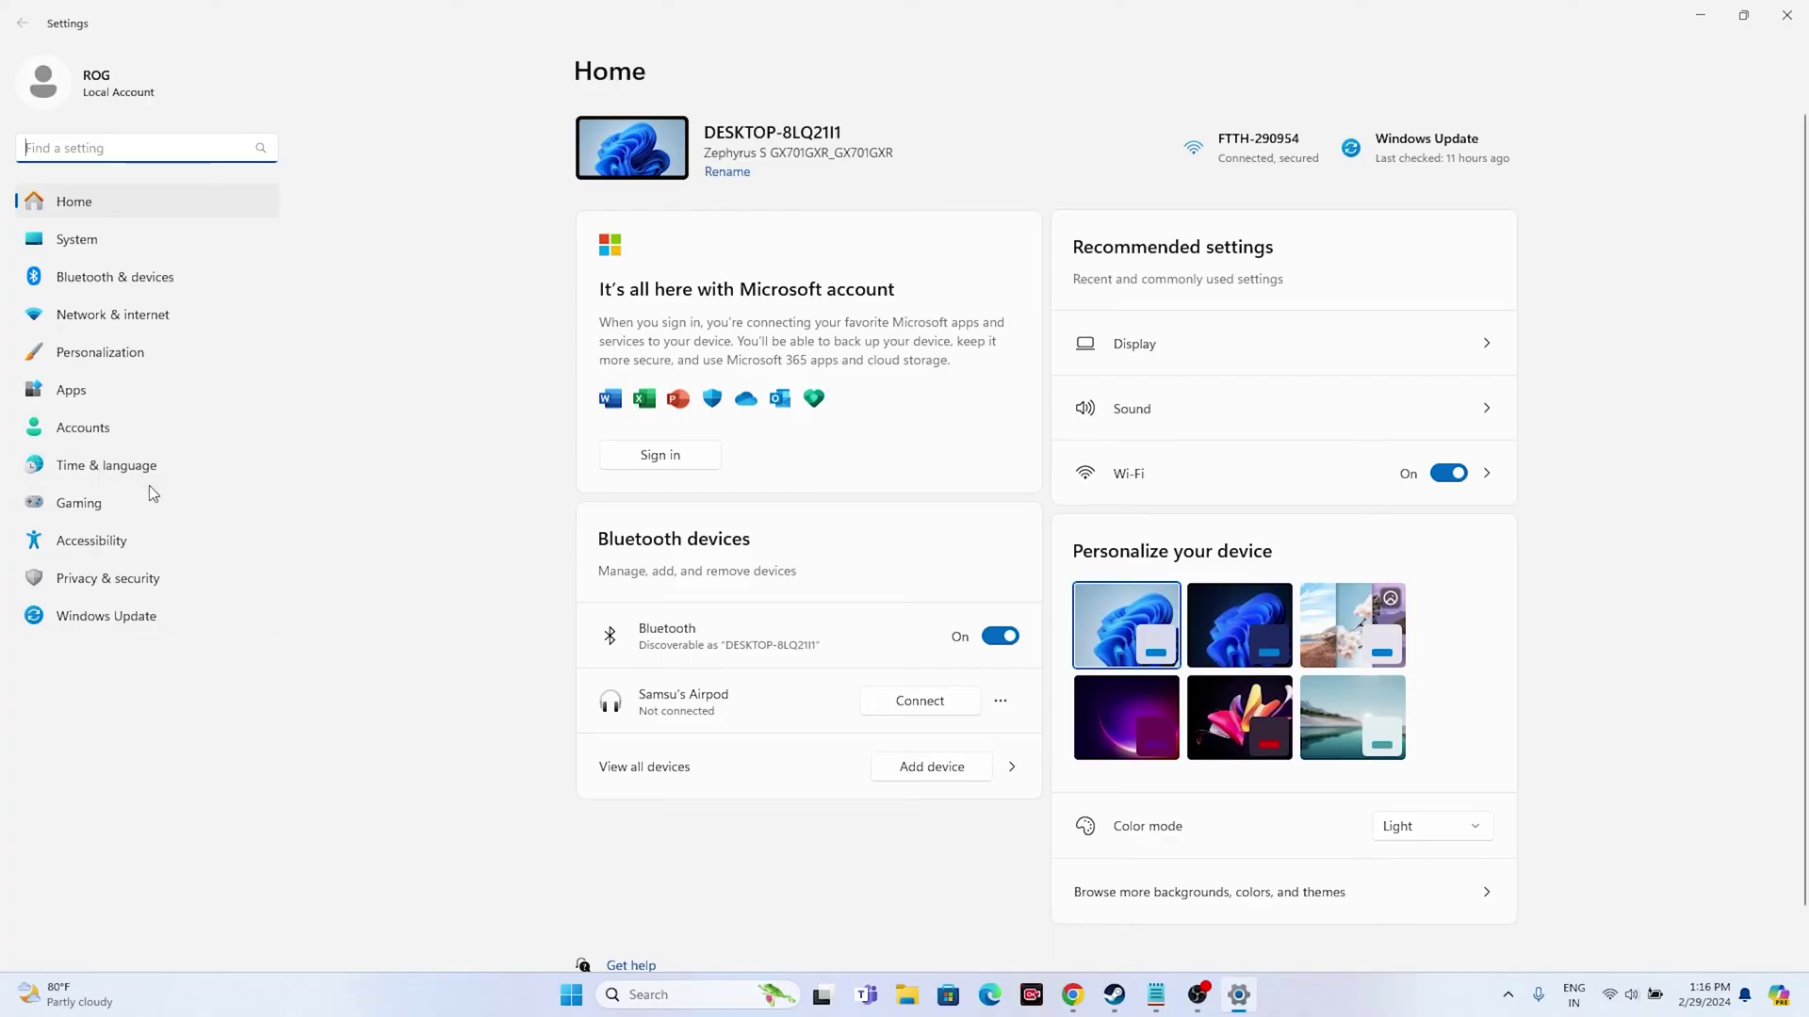
click(91, 468)
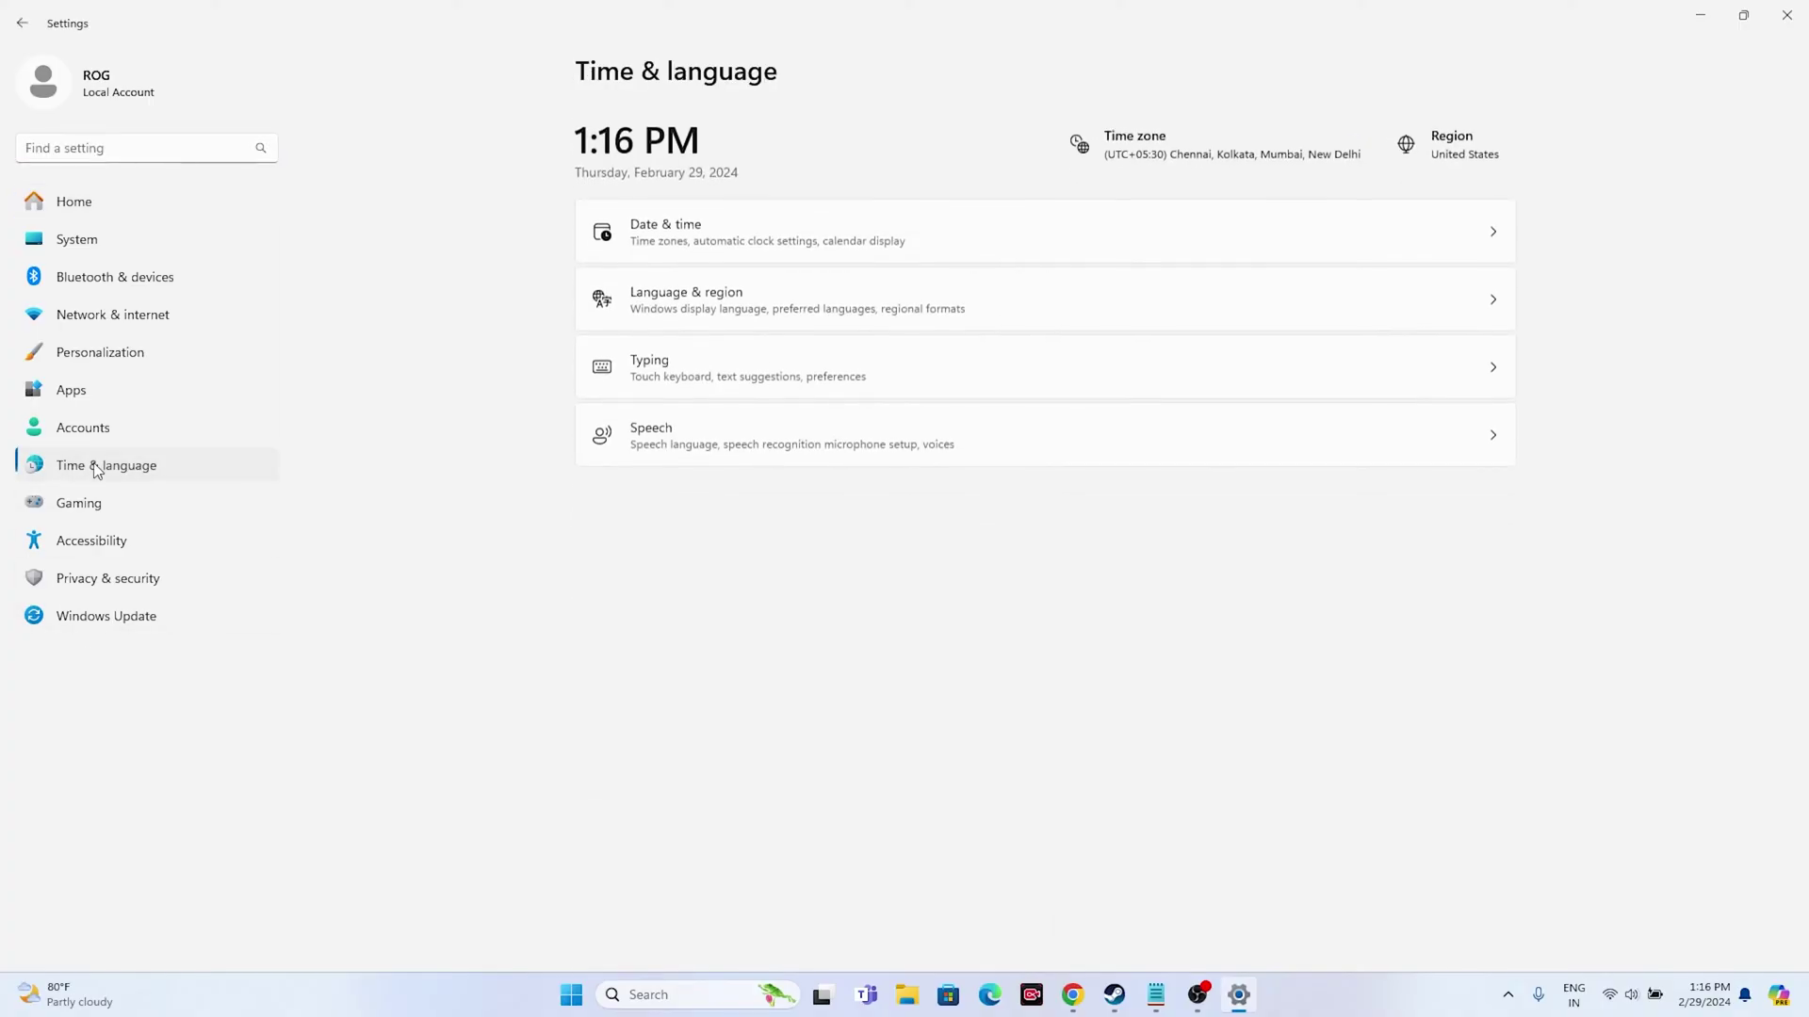
click(657, 222)
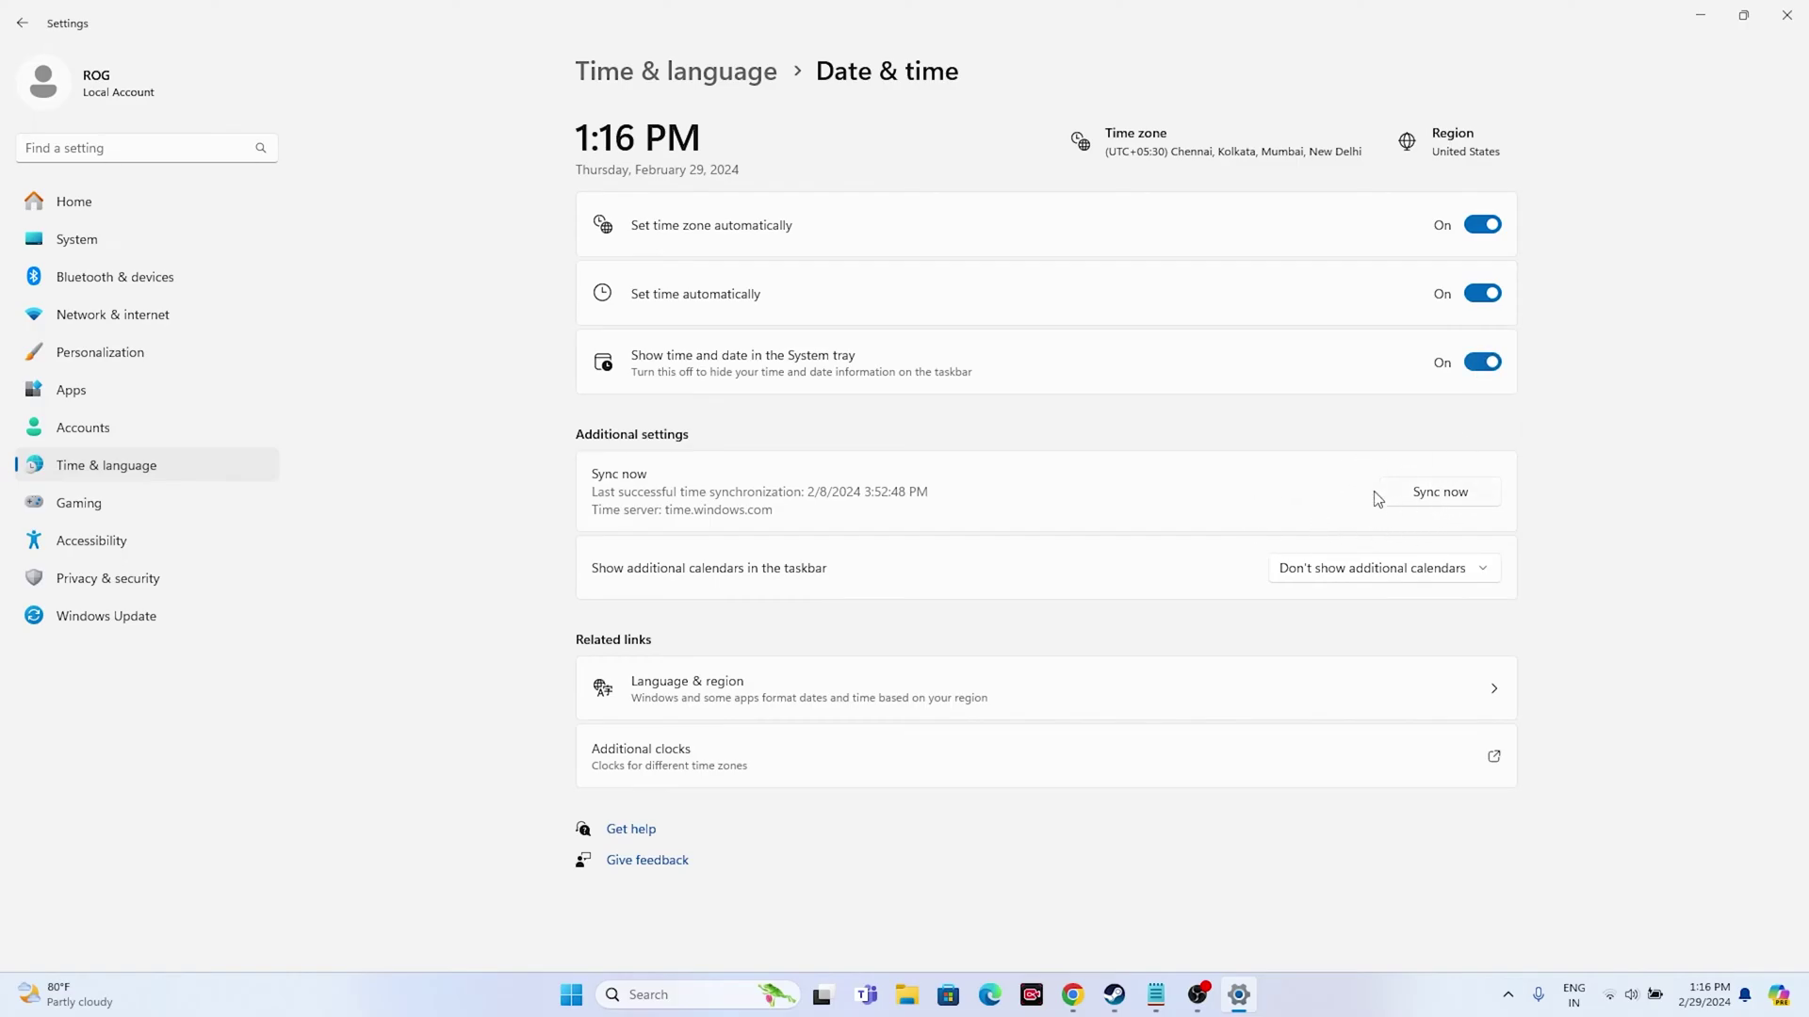
Step: Review the country or region choices in the Language & region settings, keep United States, and close Settings
click(22, 23)
click(822, 288)
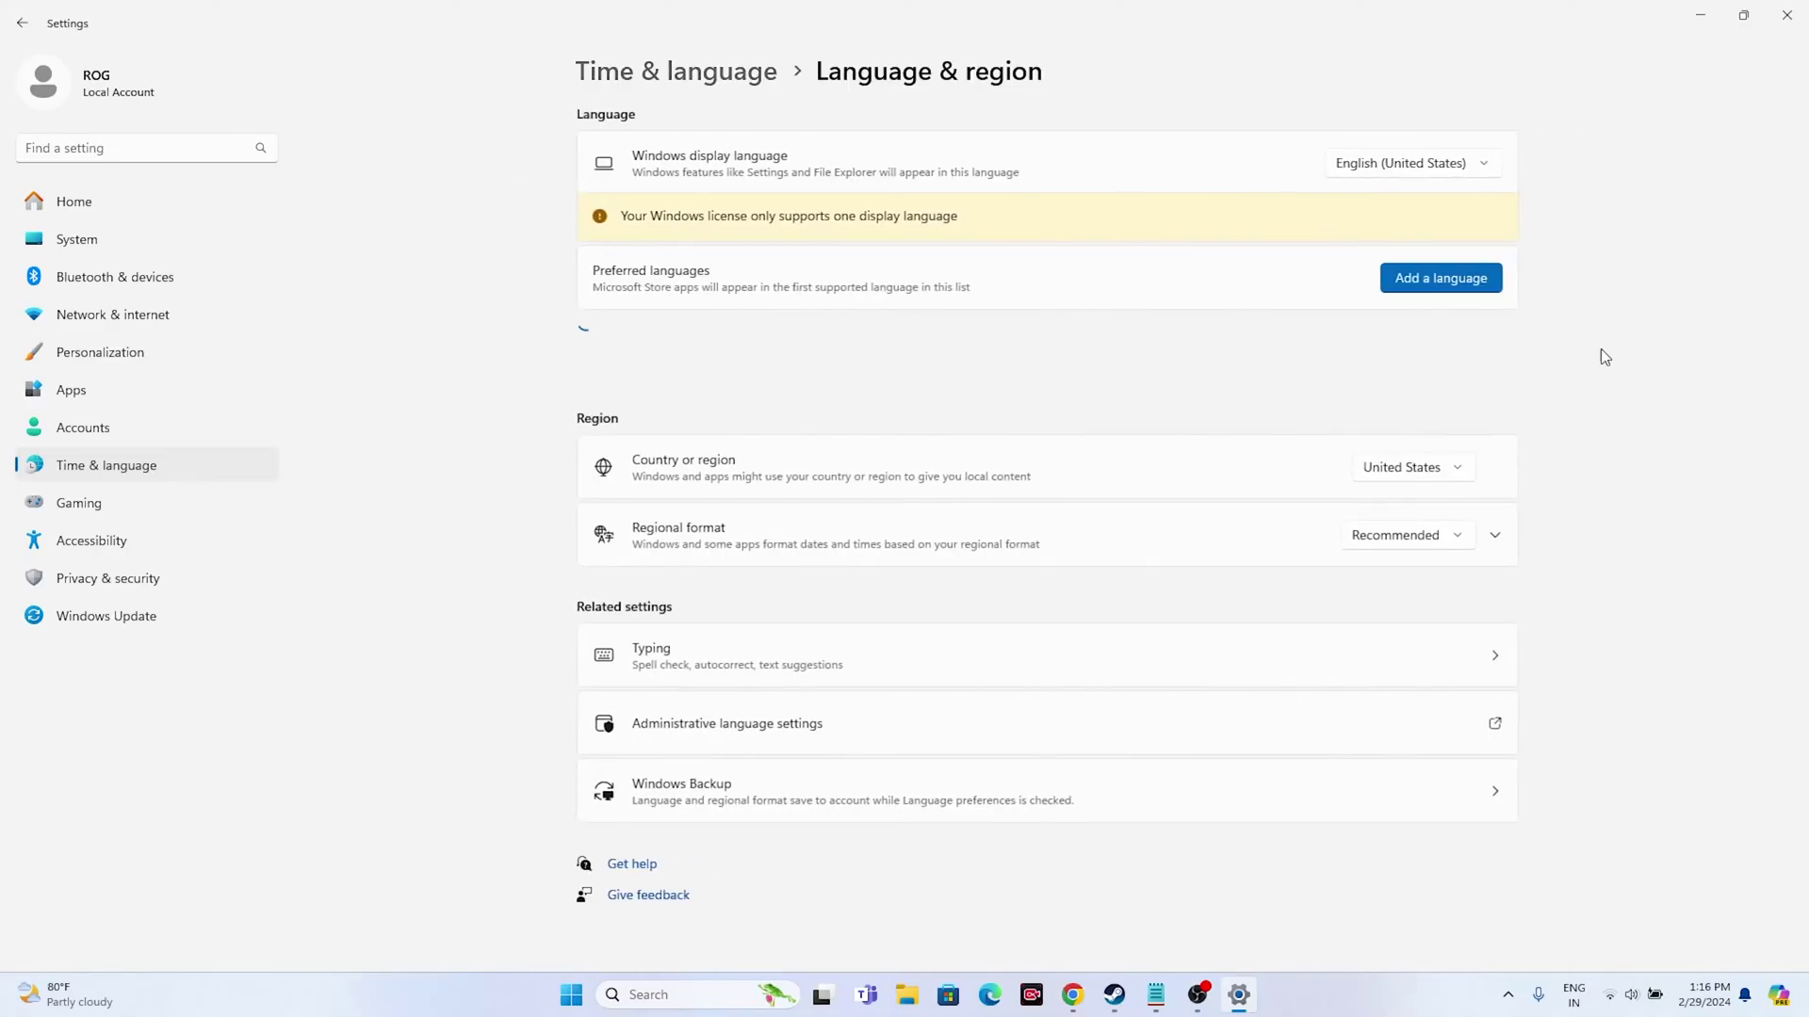
click(1459, 468)
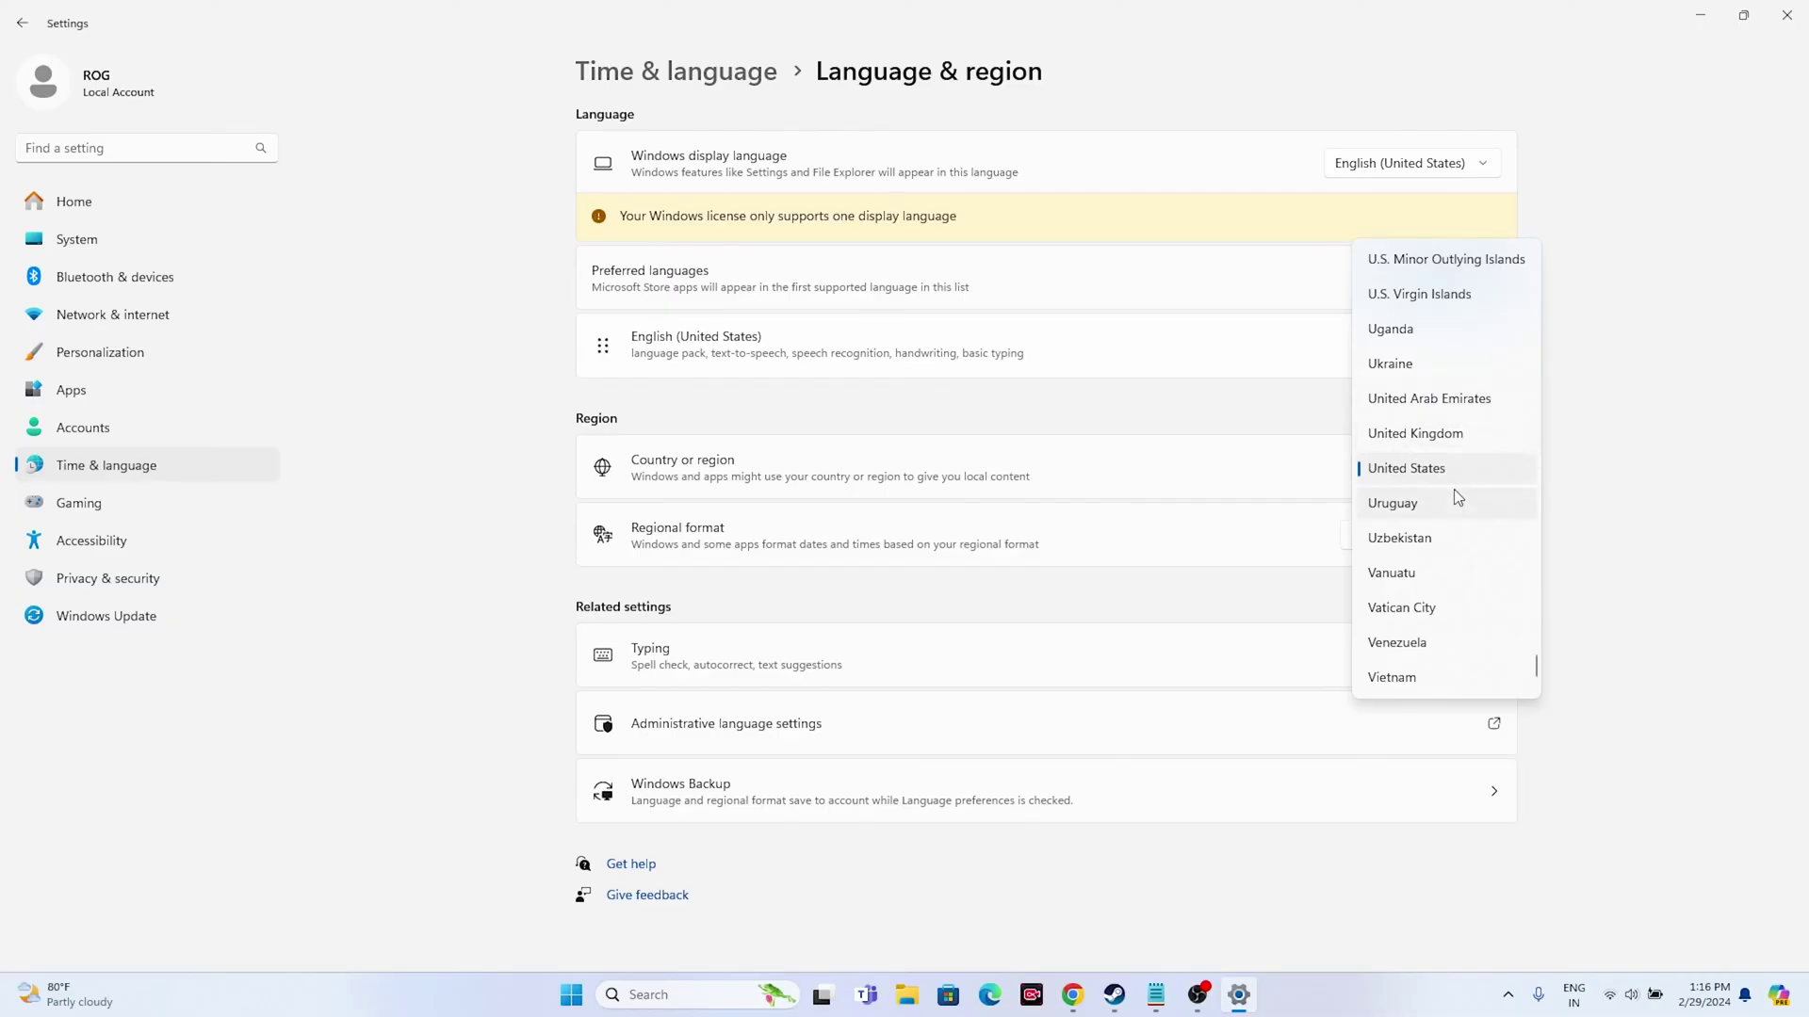
click(1667, 438)
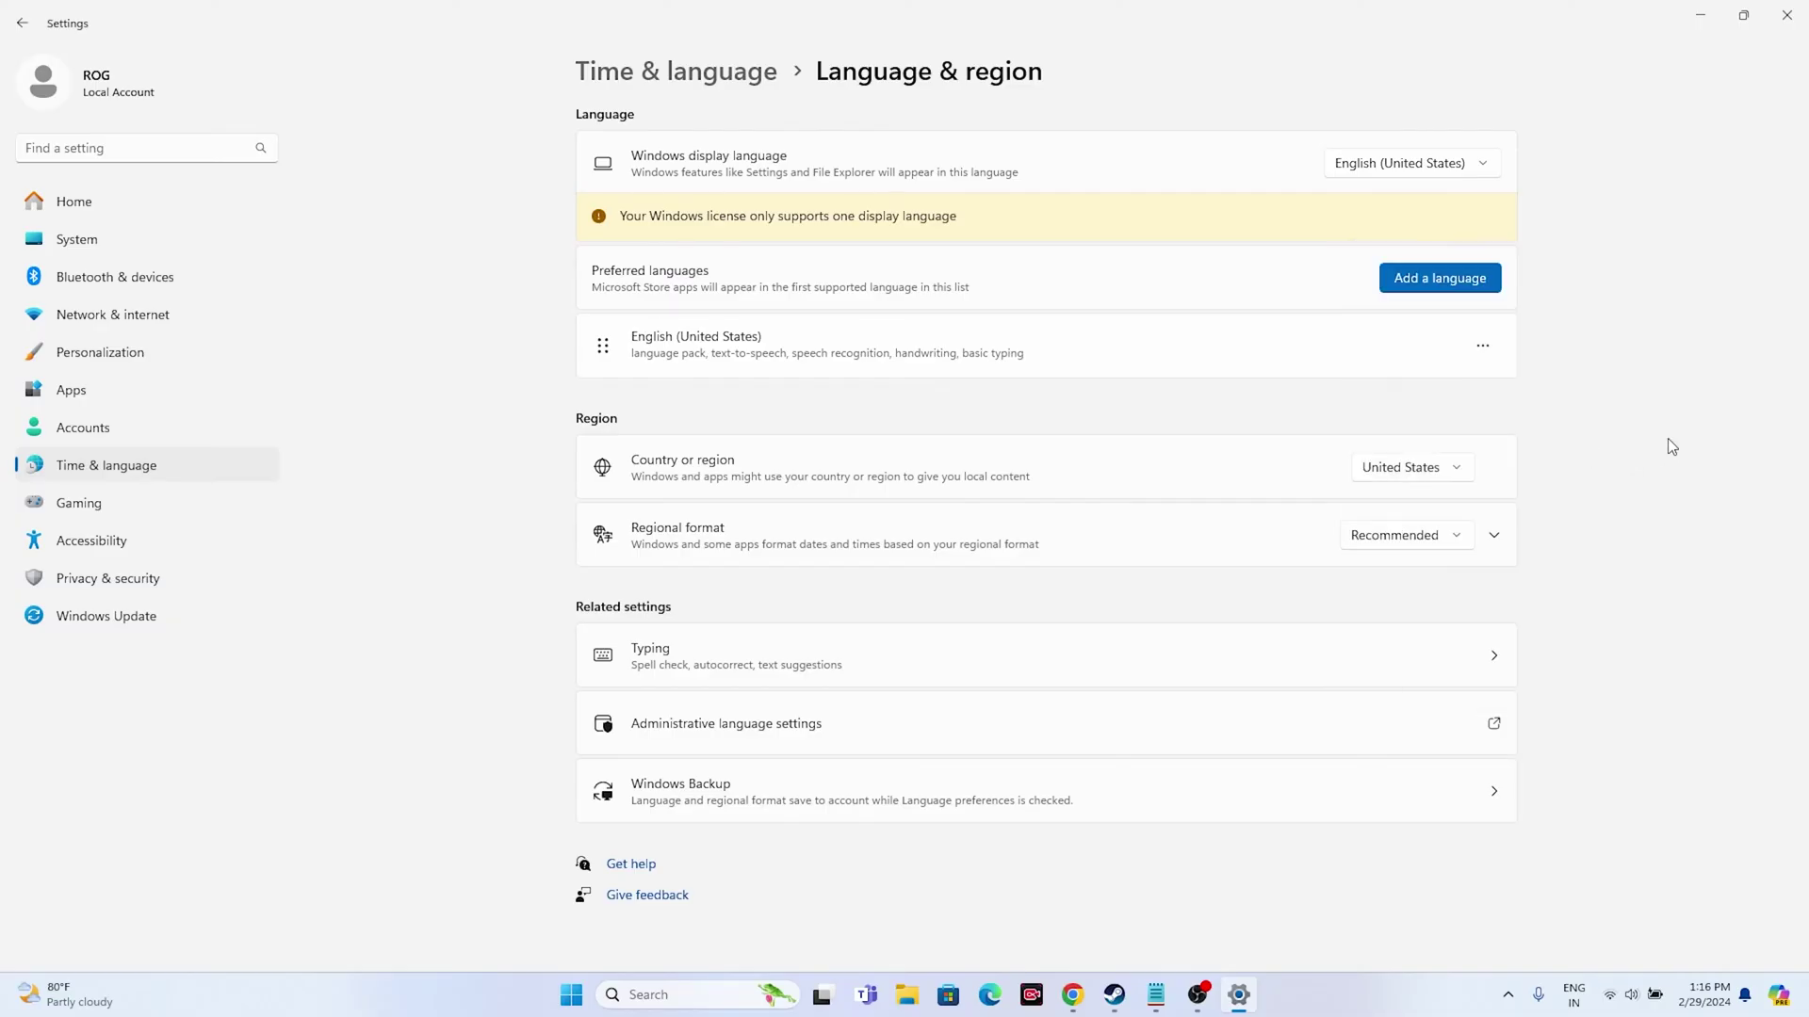
click(1799, 28)
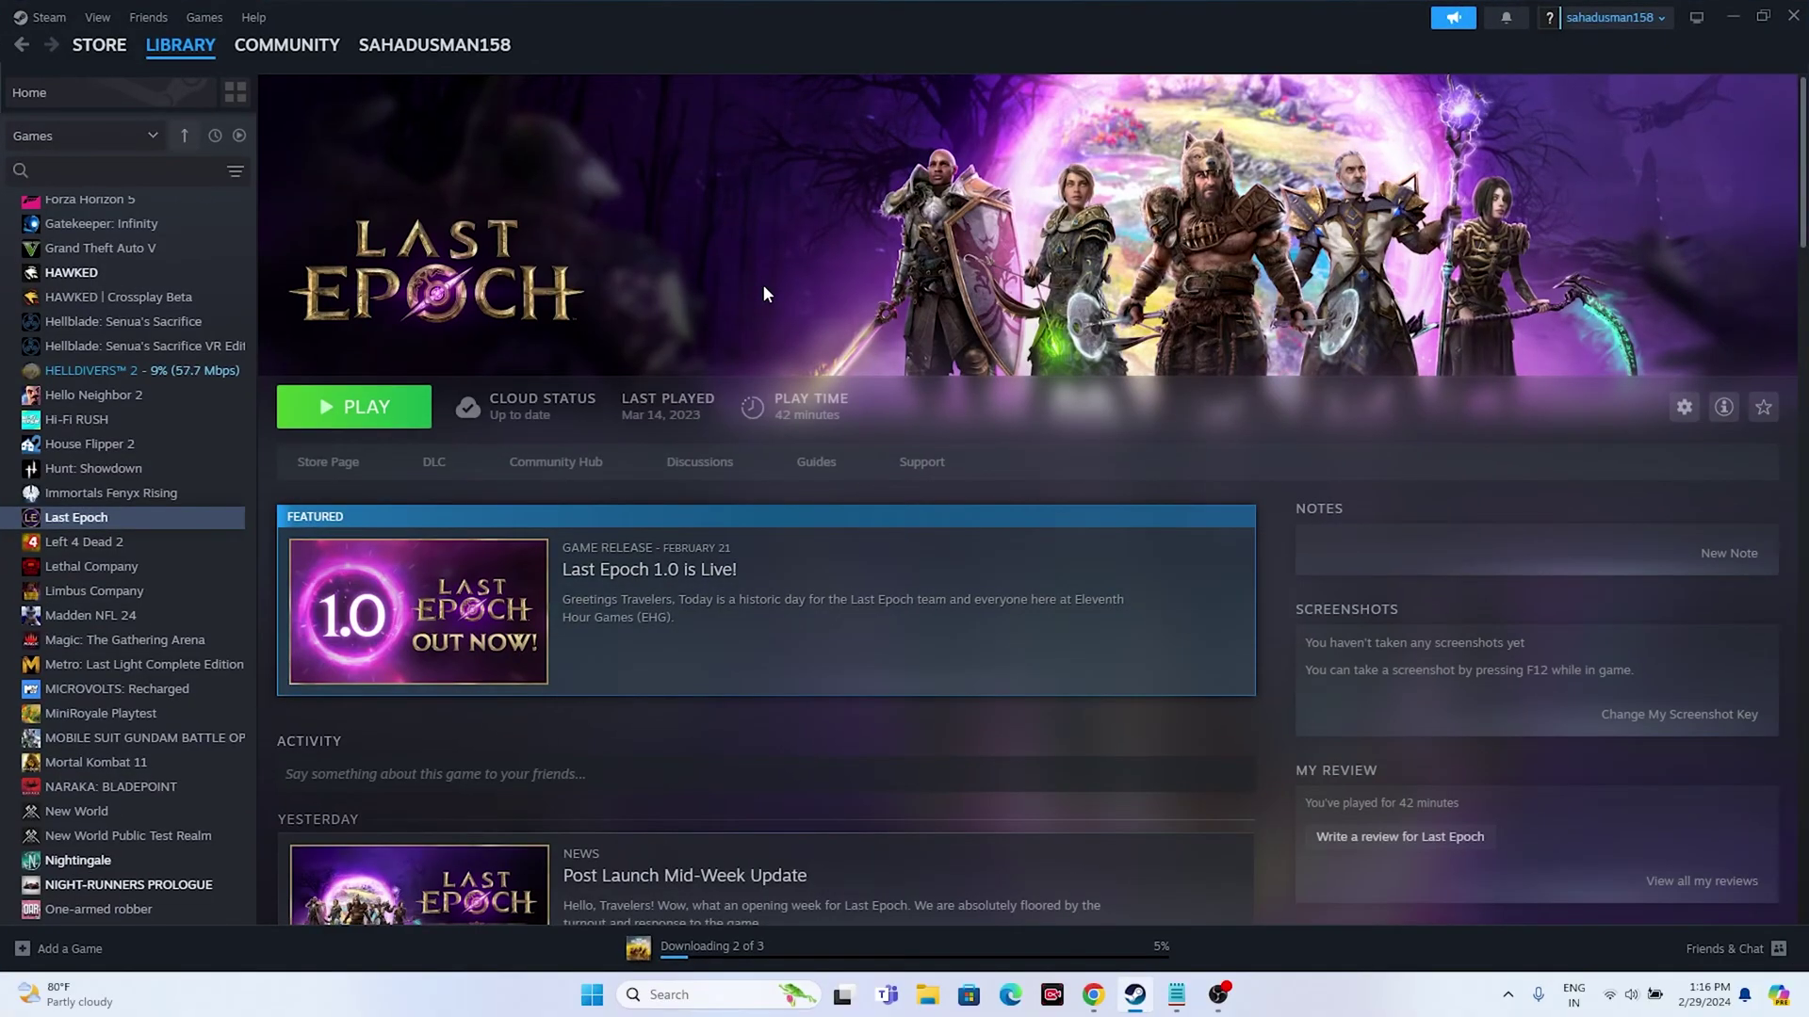
Step: Minimize Steam and open Windows Defender Firewall's list of allowed apps in Control Panel
click(1735, 17)
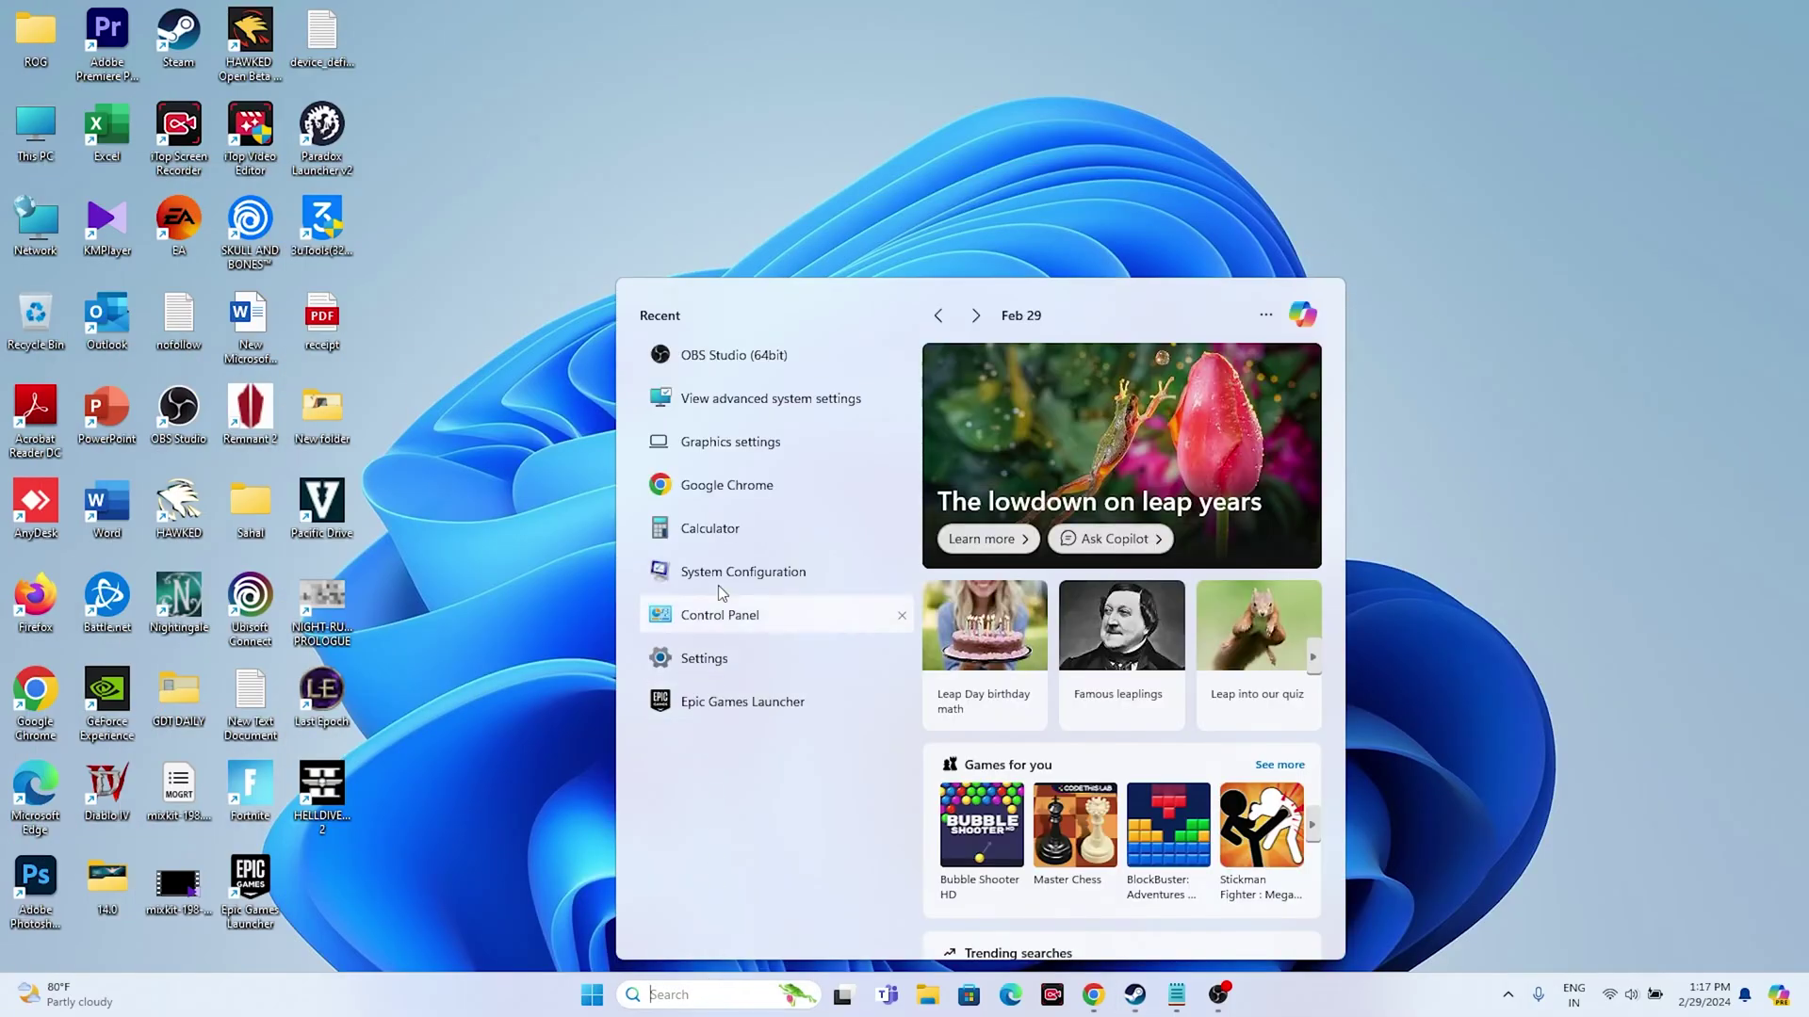
click(719, 615)
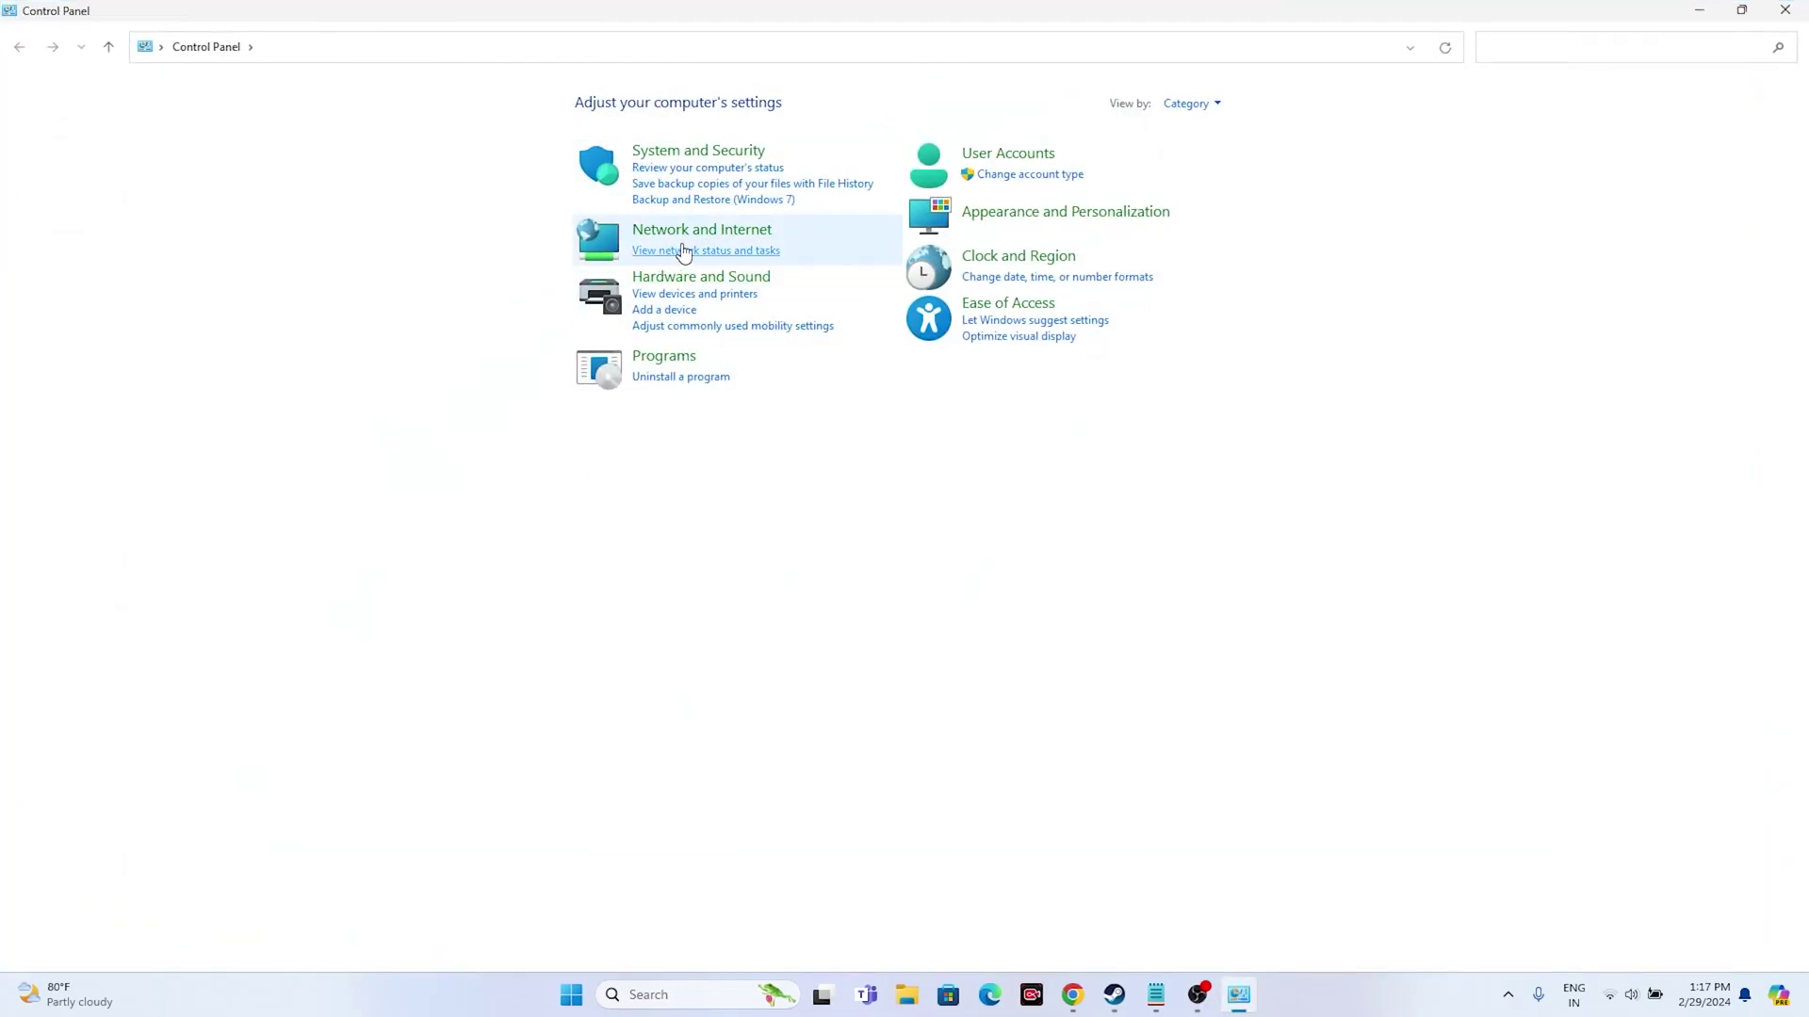
click(666, 152)
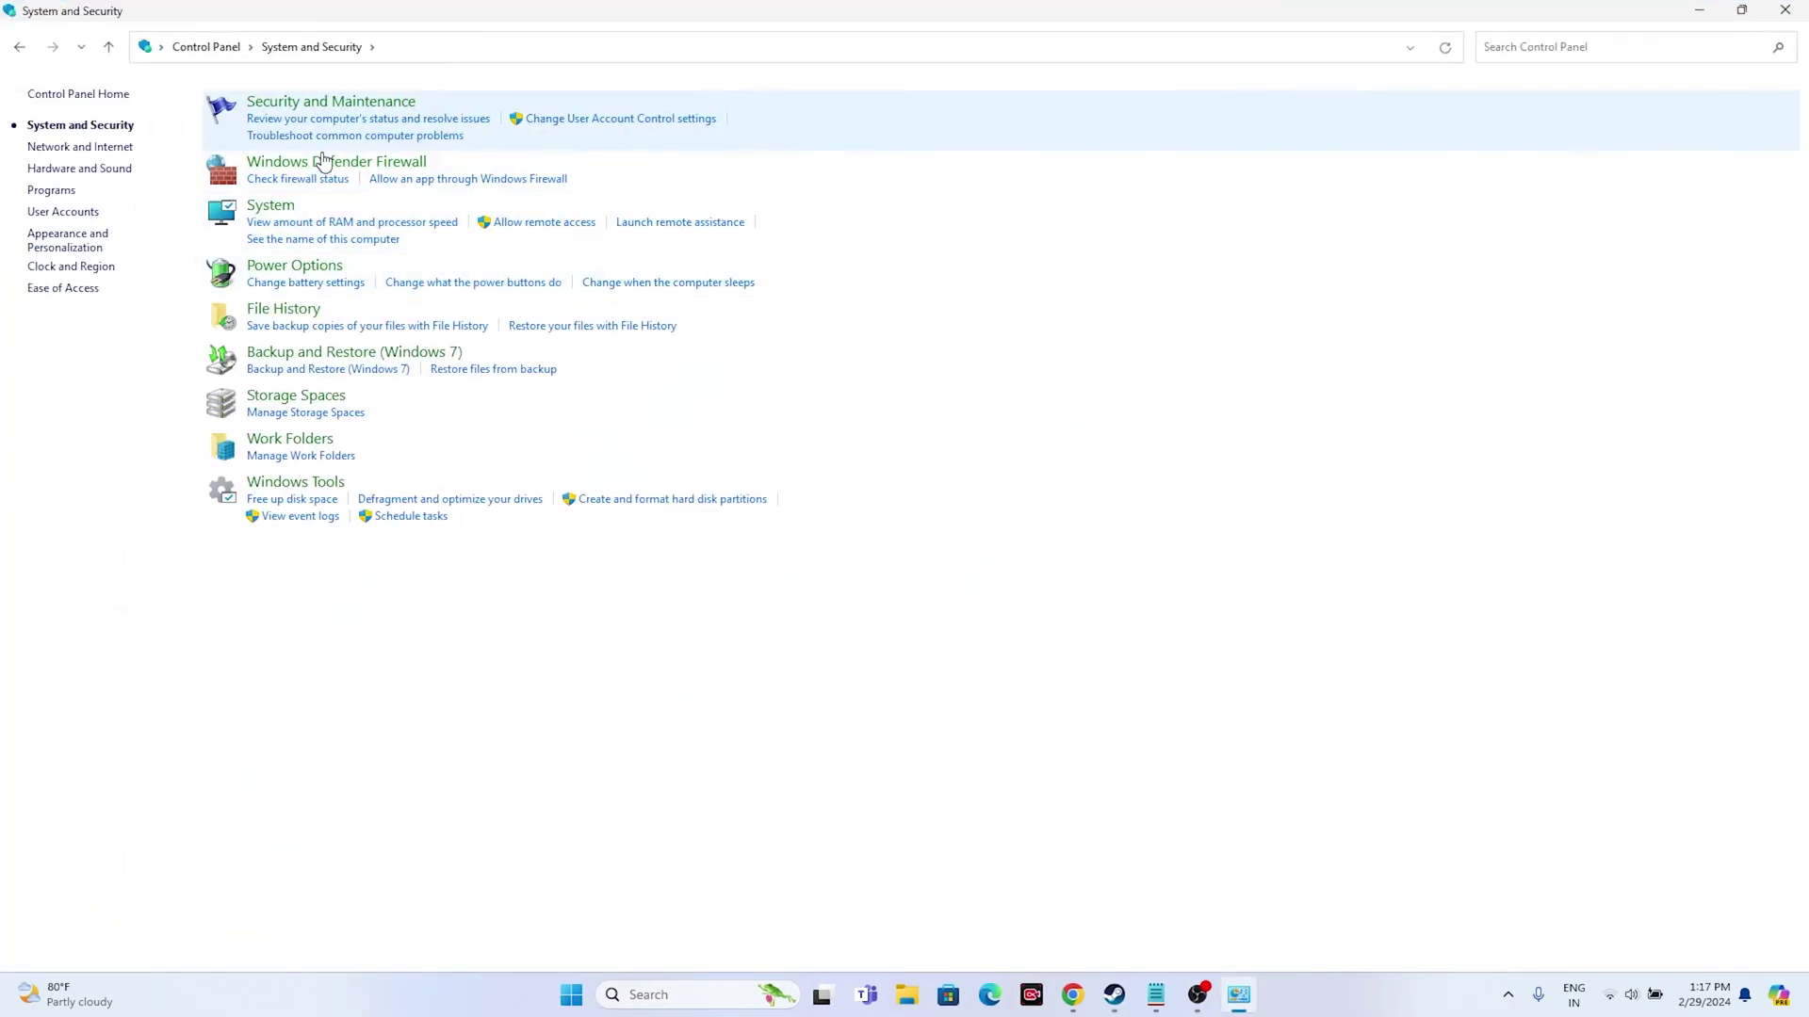
click(322, 163)
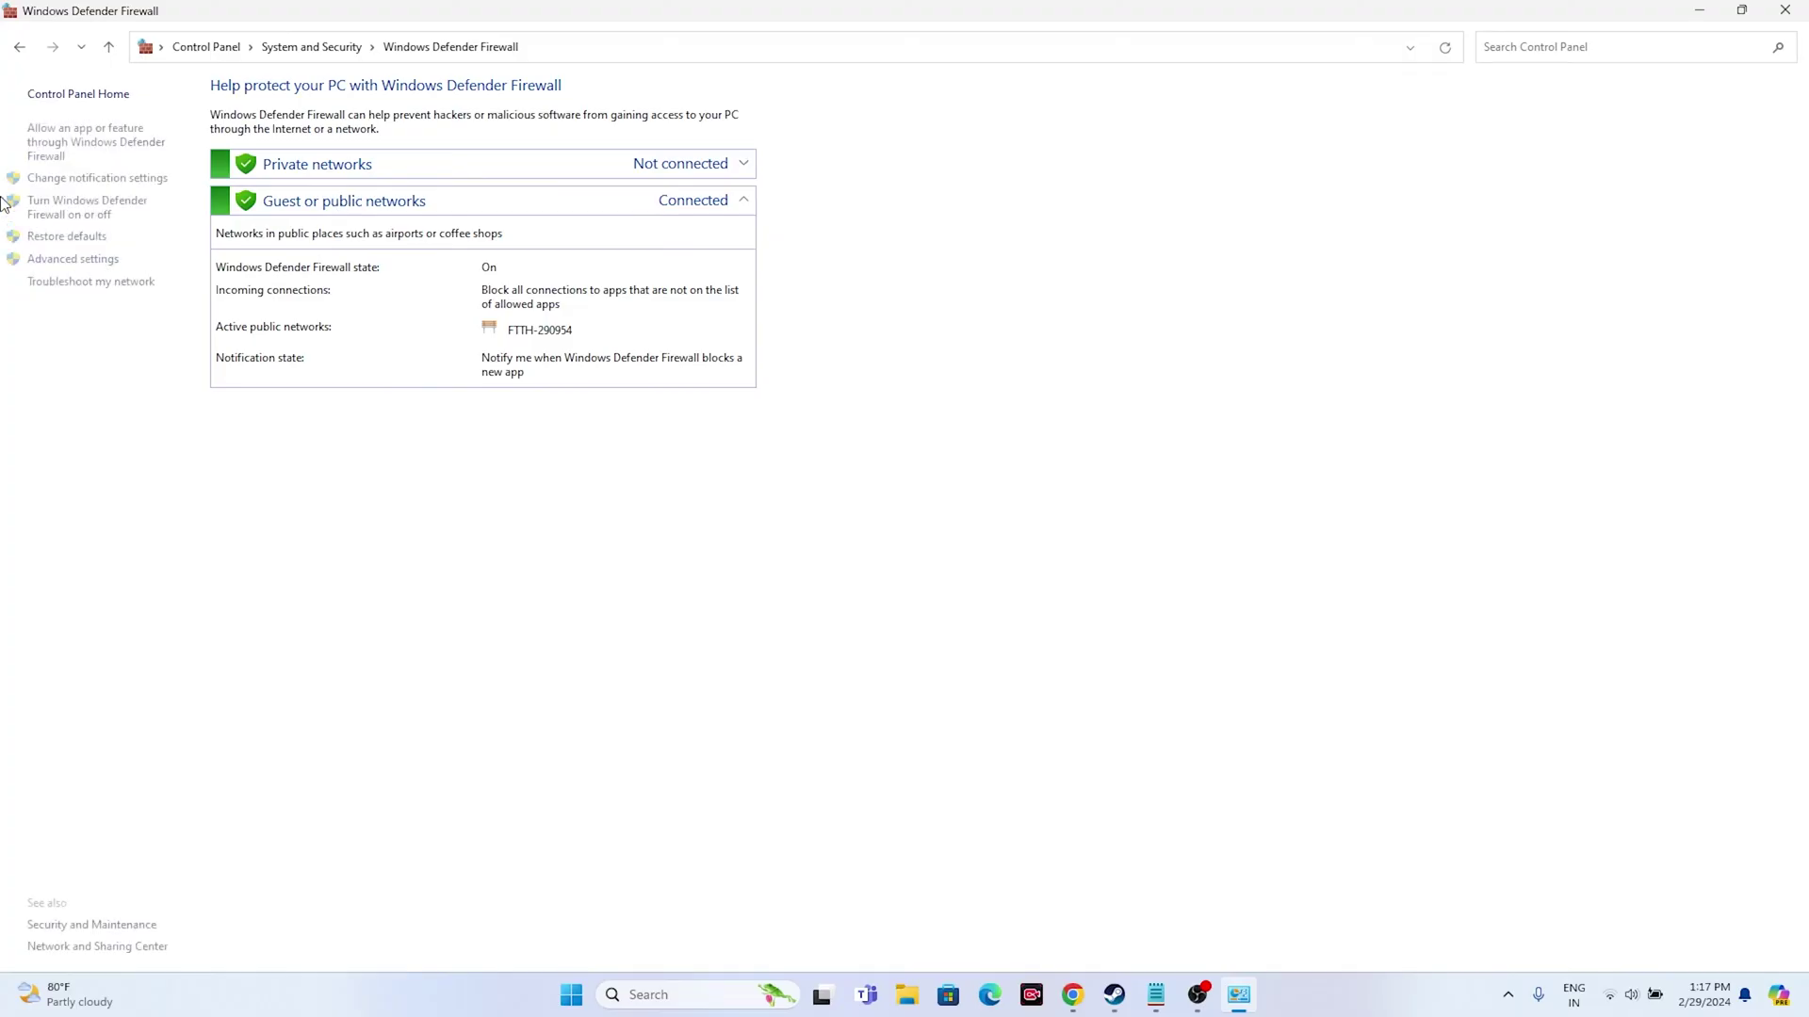
click(50, 149)
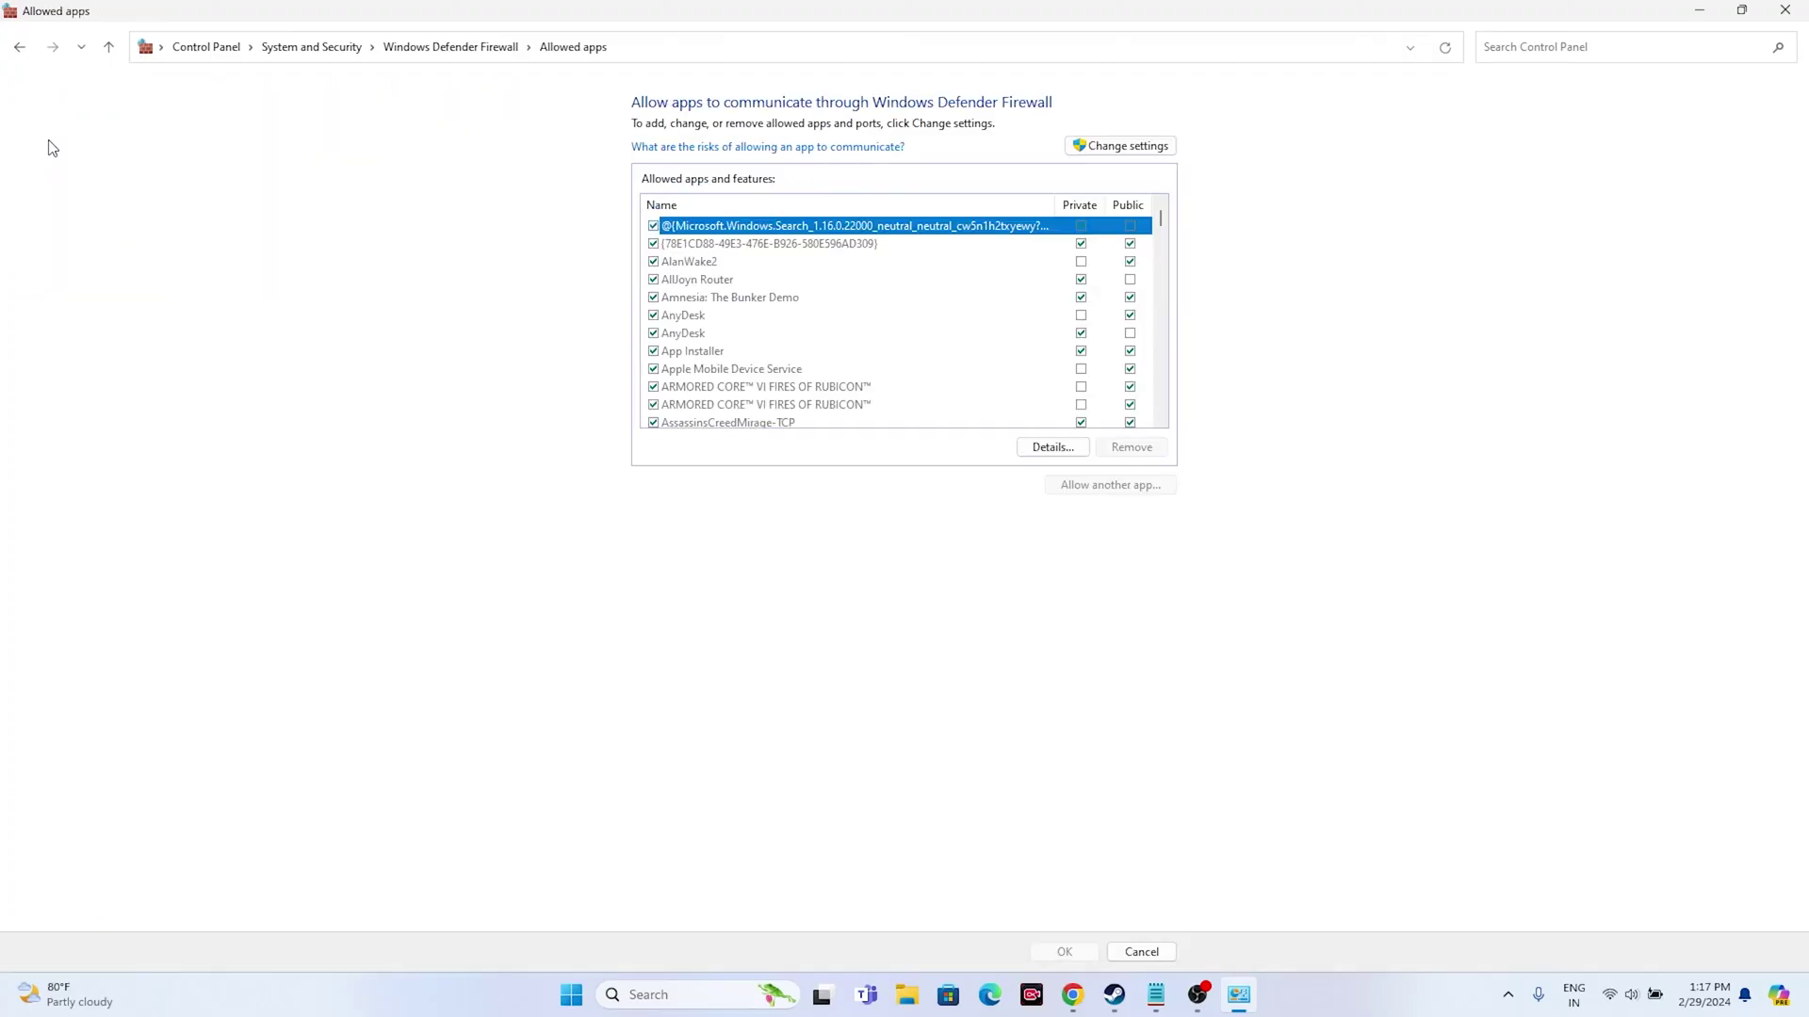
Step: Find Last Epoch among the allowed apps and check its Private and Public network access
scroll(764, 319, down, 10)
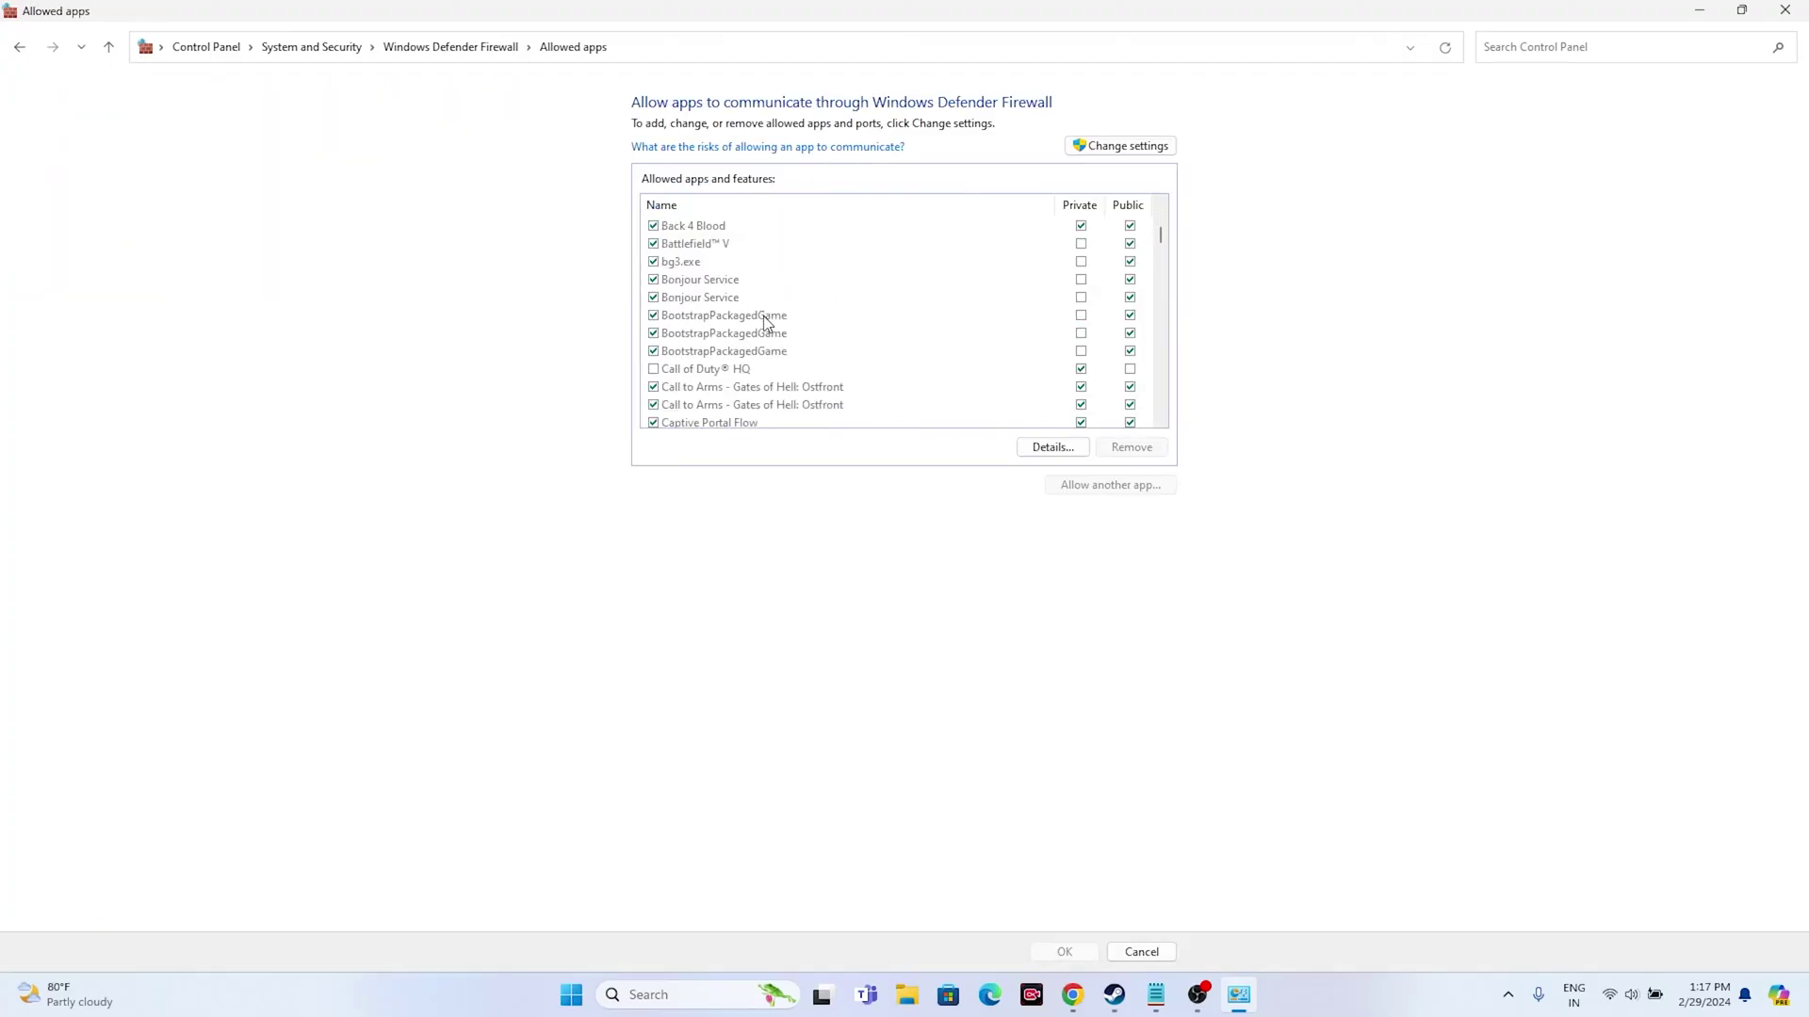
scroll(764, 318, down, 9)
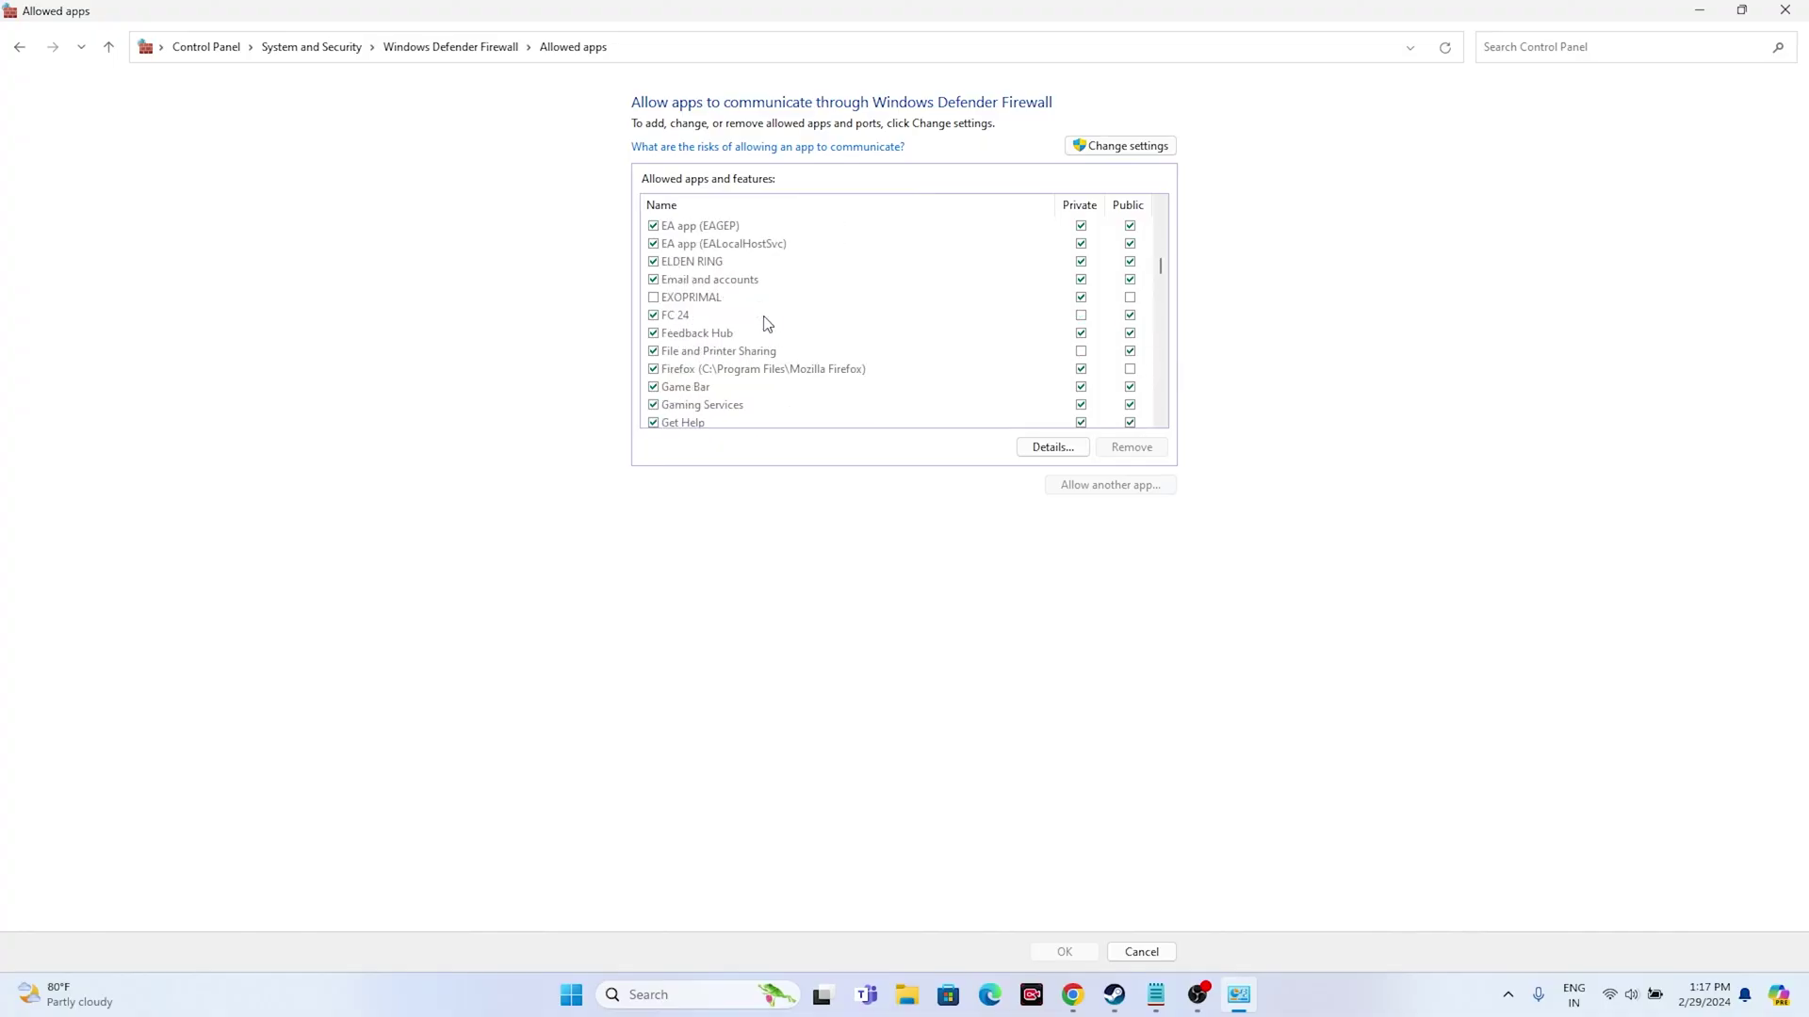
scroll(768, 323, down, 1)
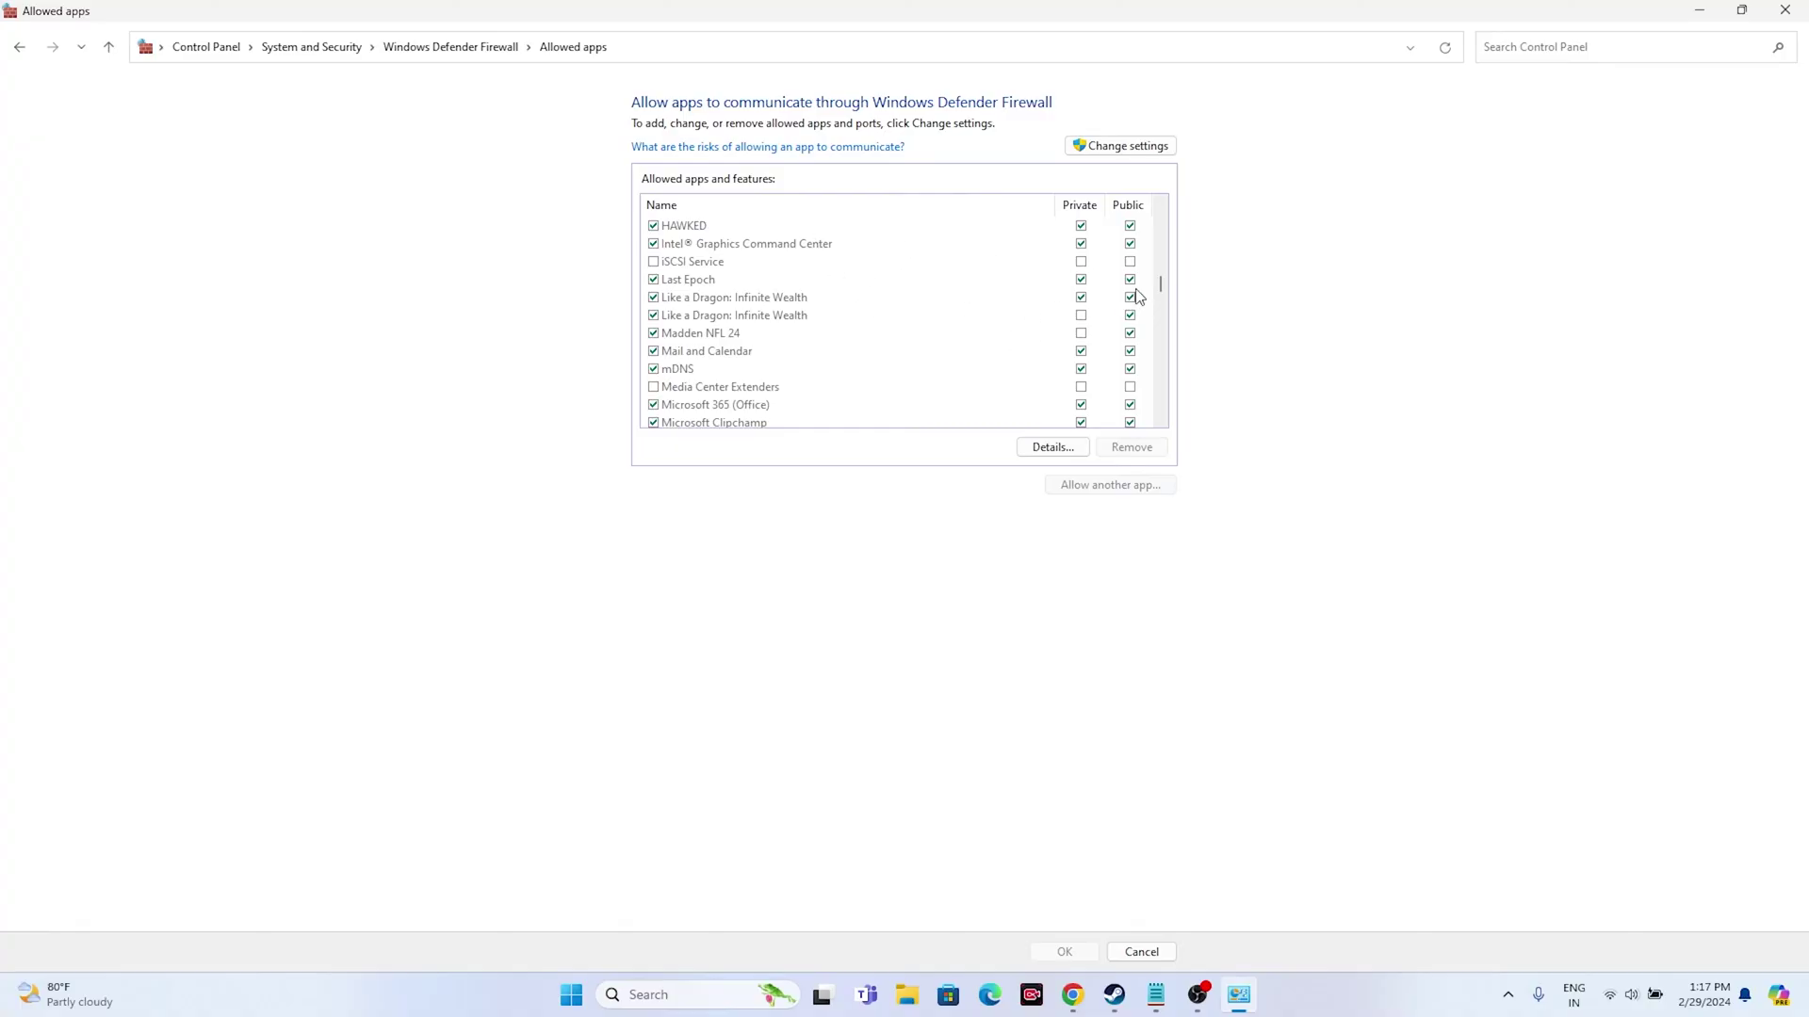
Step: Enable changes to the allowed apps and start browsing for another app to add
click(1122, 149)
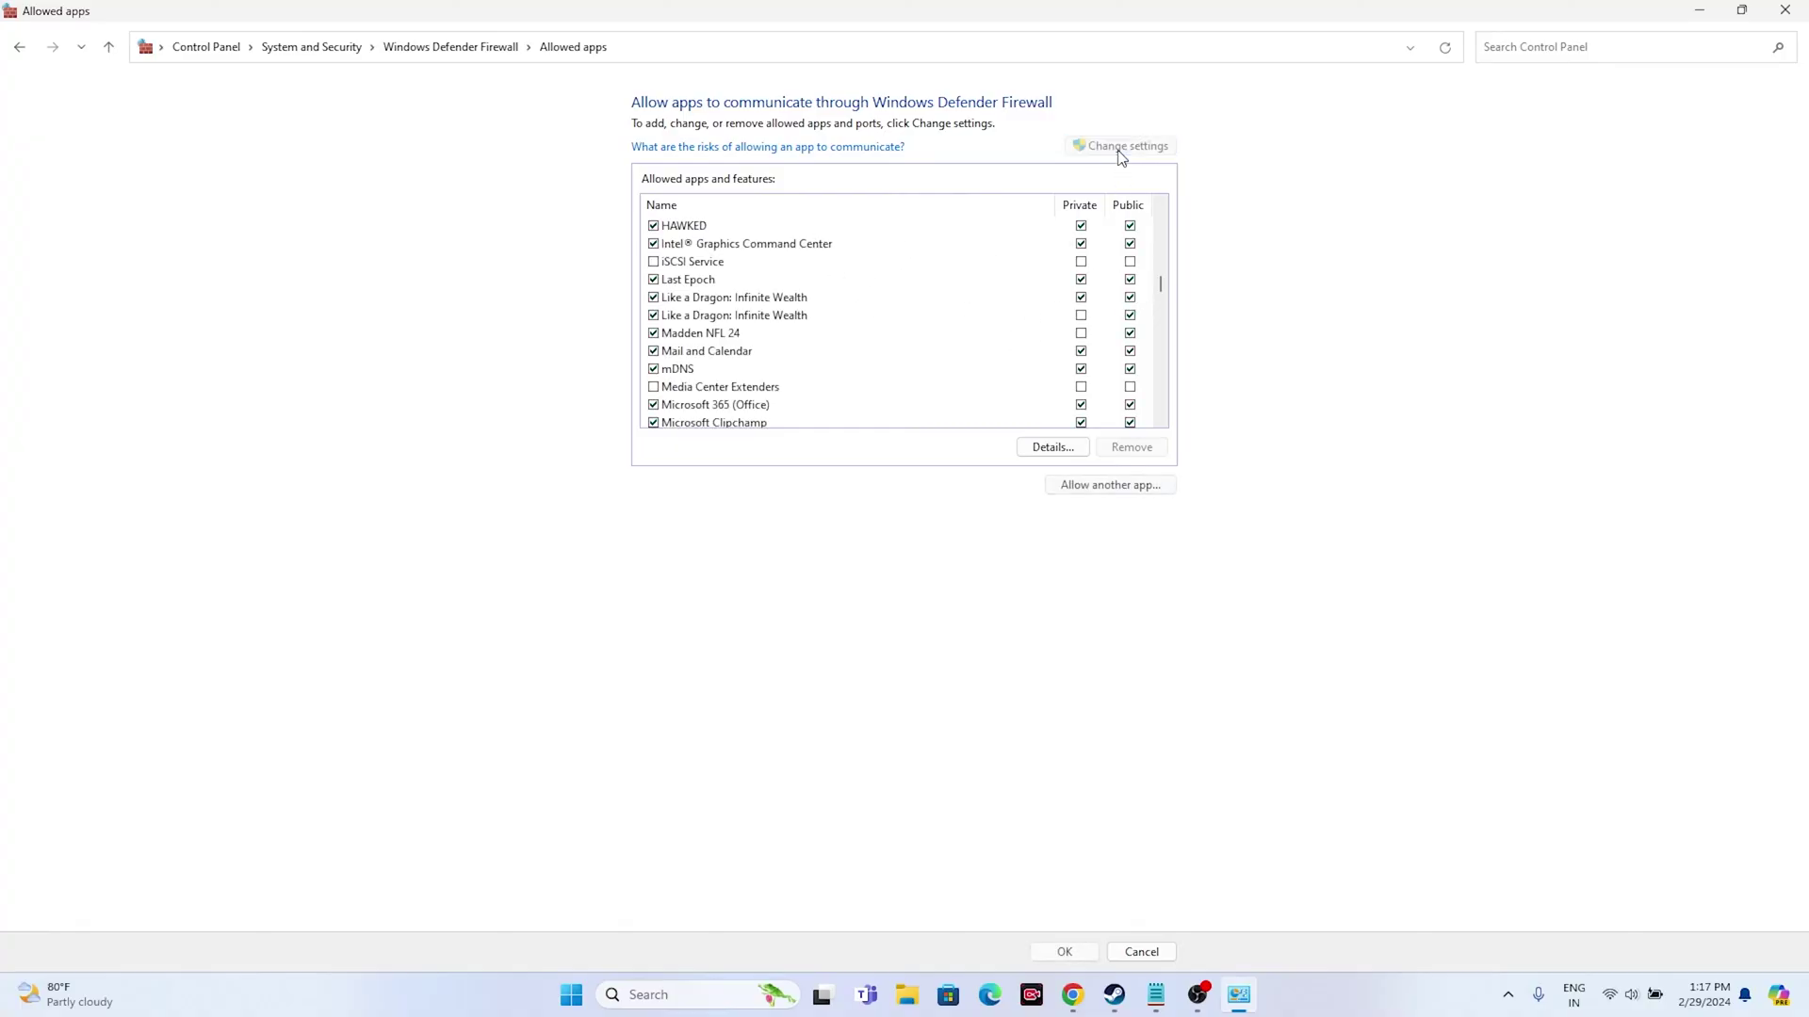
click(1107, 485)
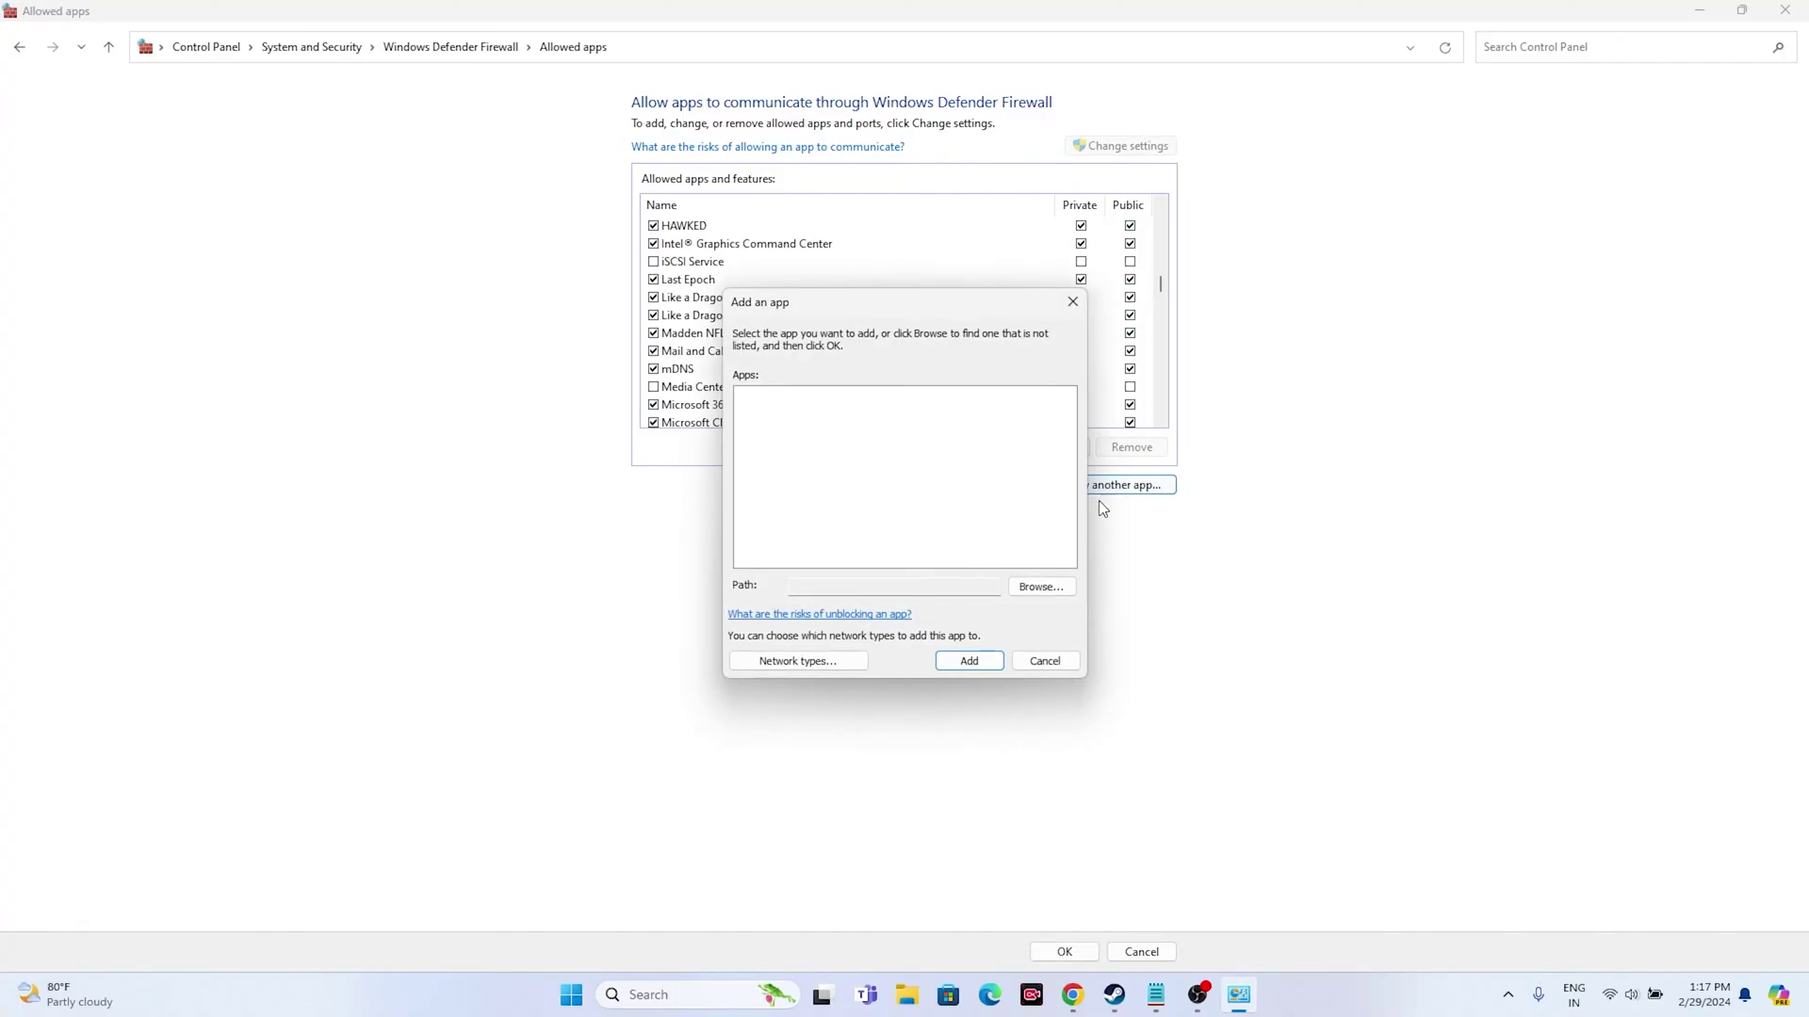
click(1041, 590)
Step: Browse to C:\Program Files (x86)\Steam\steamapps\common for the app to allow
scroll(787, 611, down, 5)
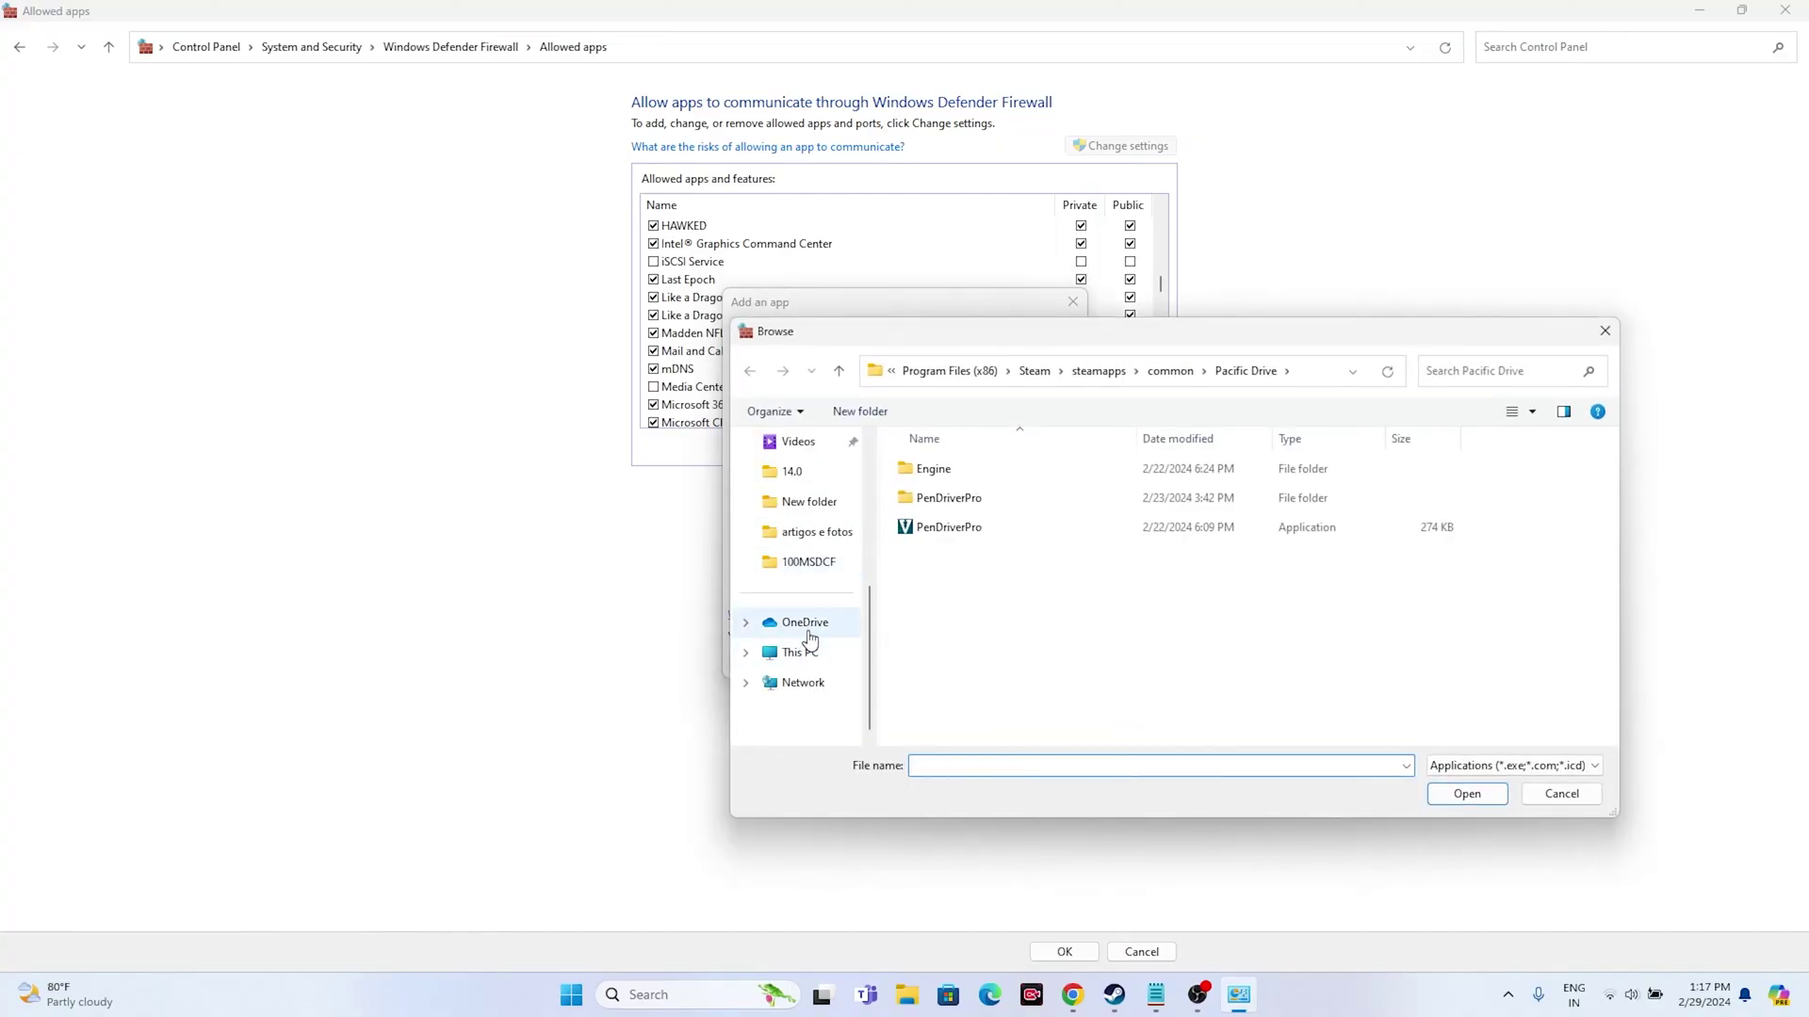
click(808, 652)
double_click(973, 500)
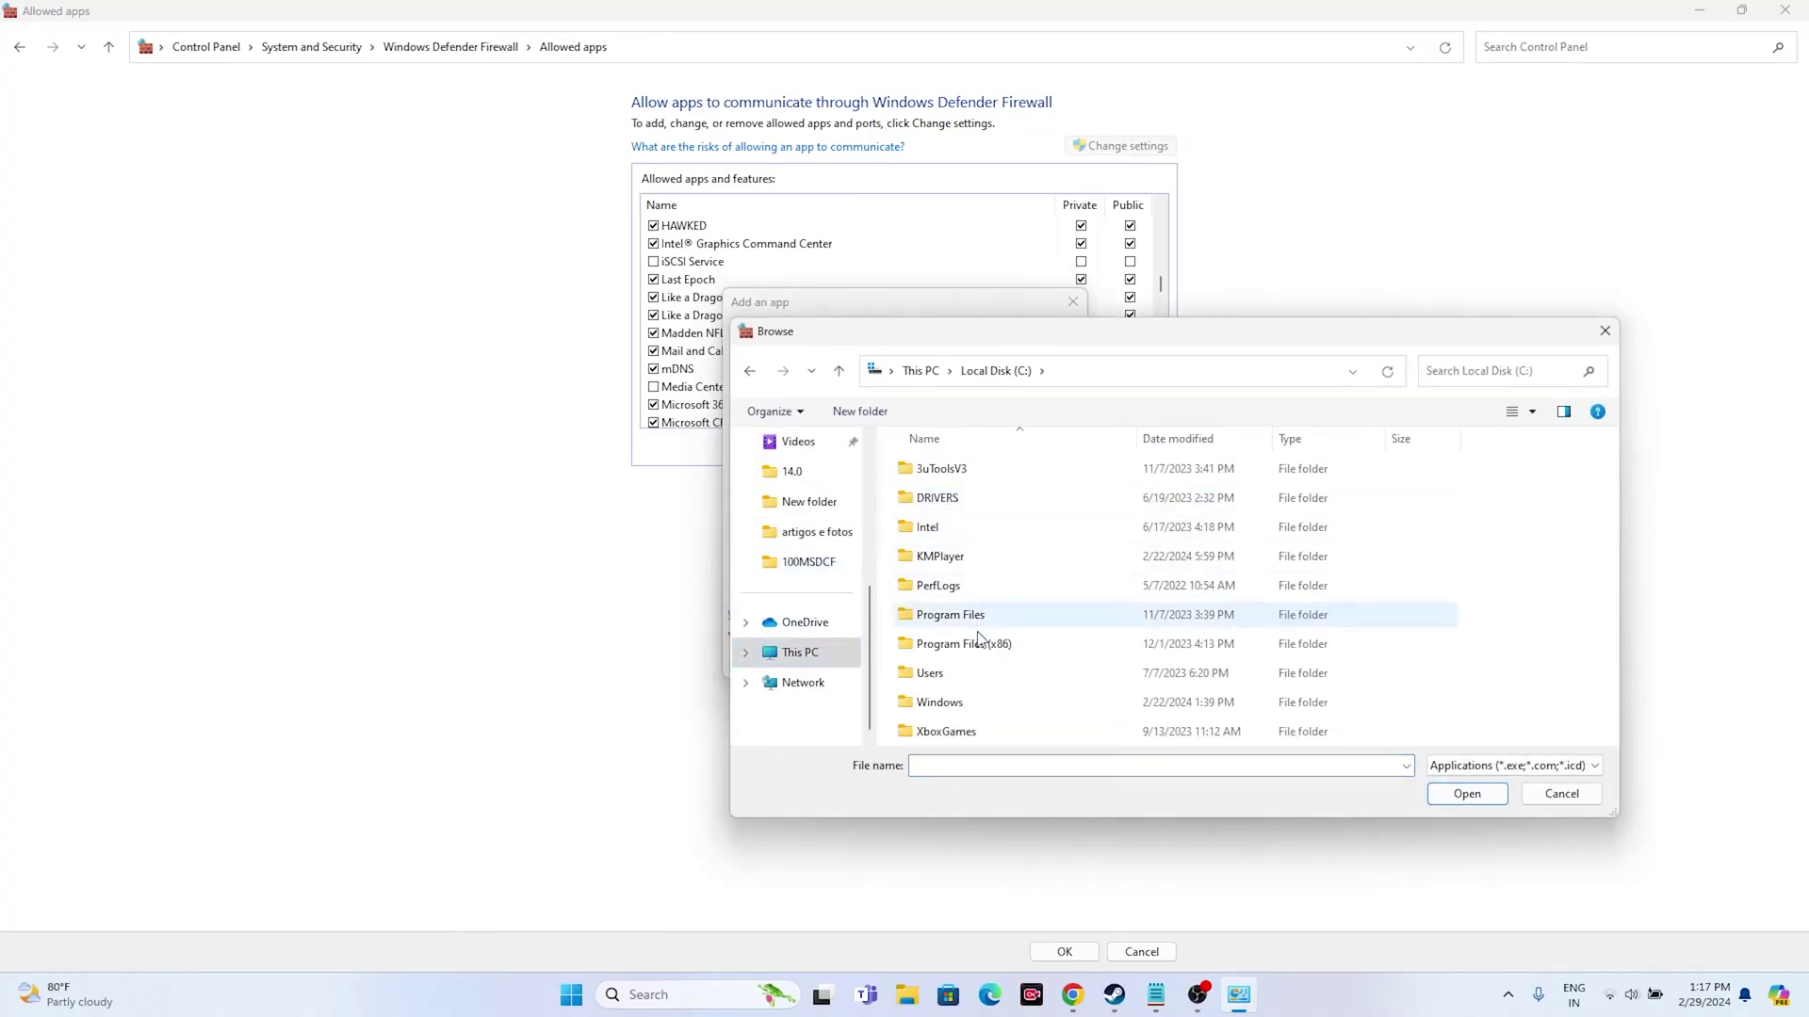
double_click(979, 646)
scroll(975, 612, down, 8)
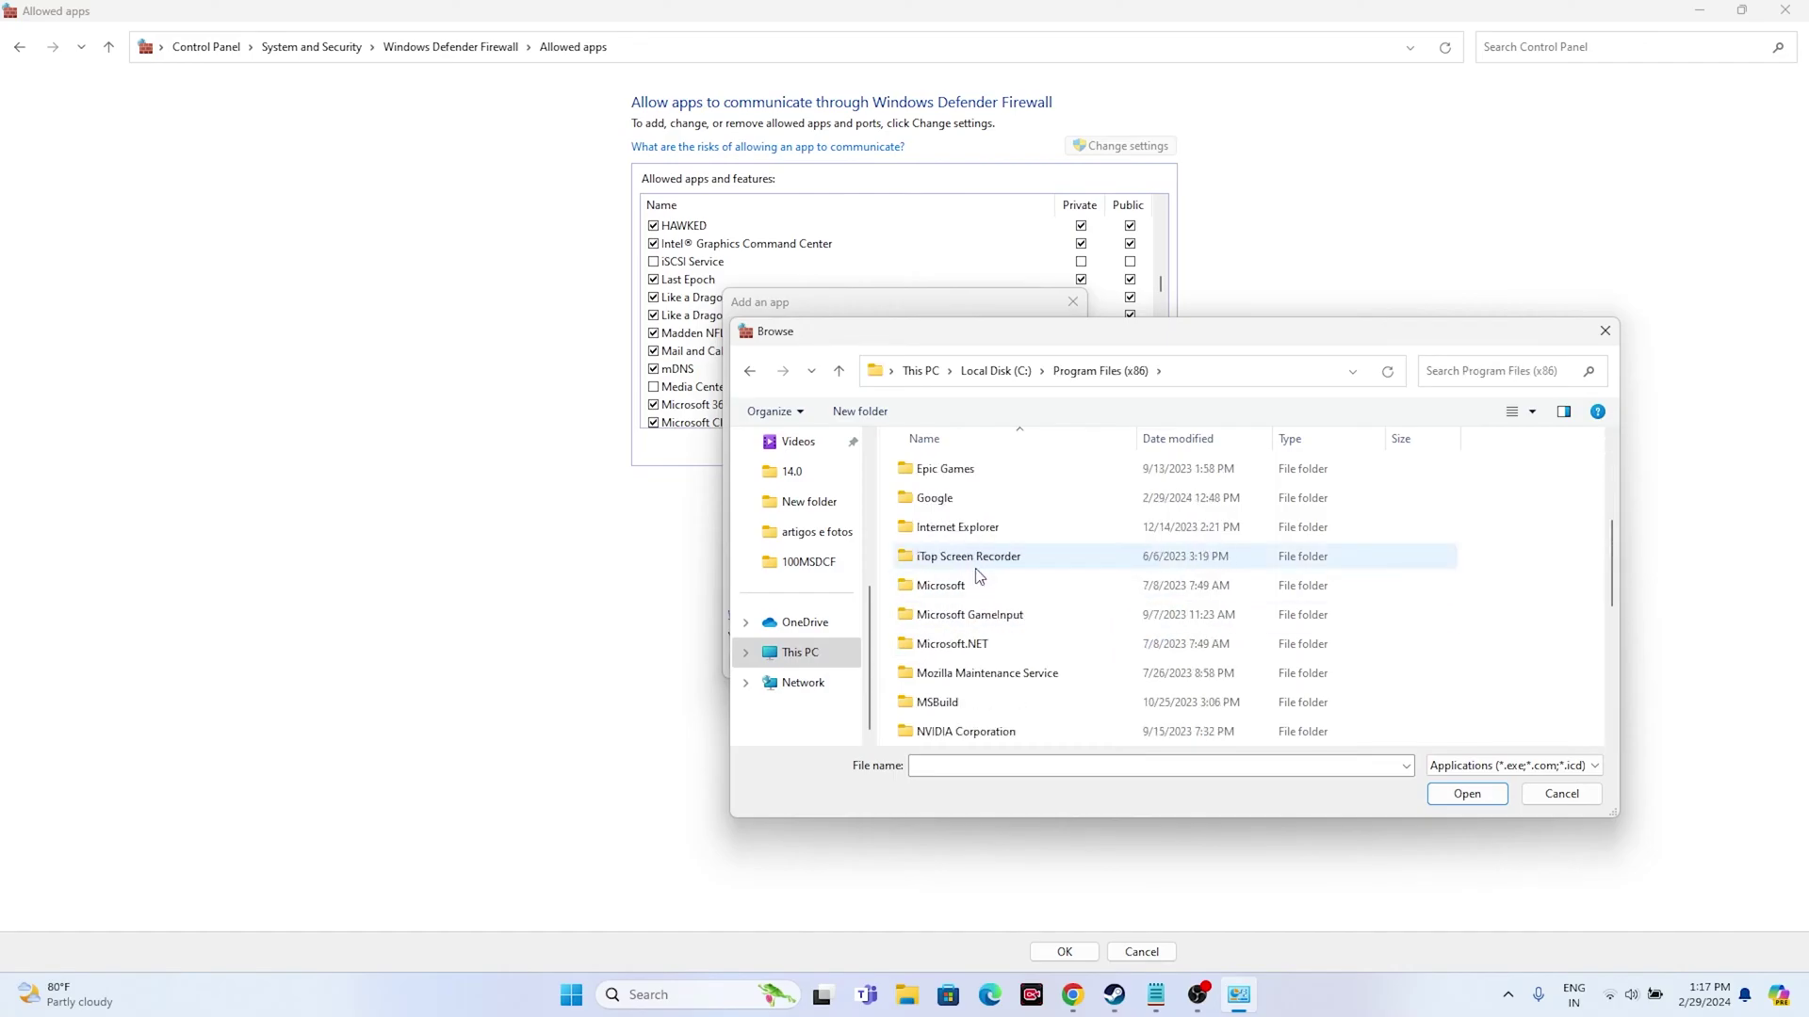
scroll(979, 576, down, 1)
double_click(978, 585)
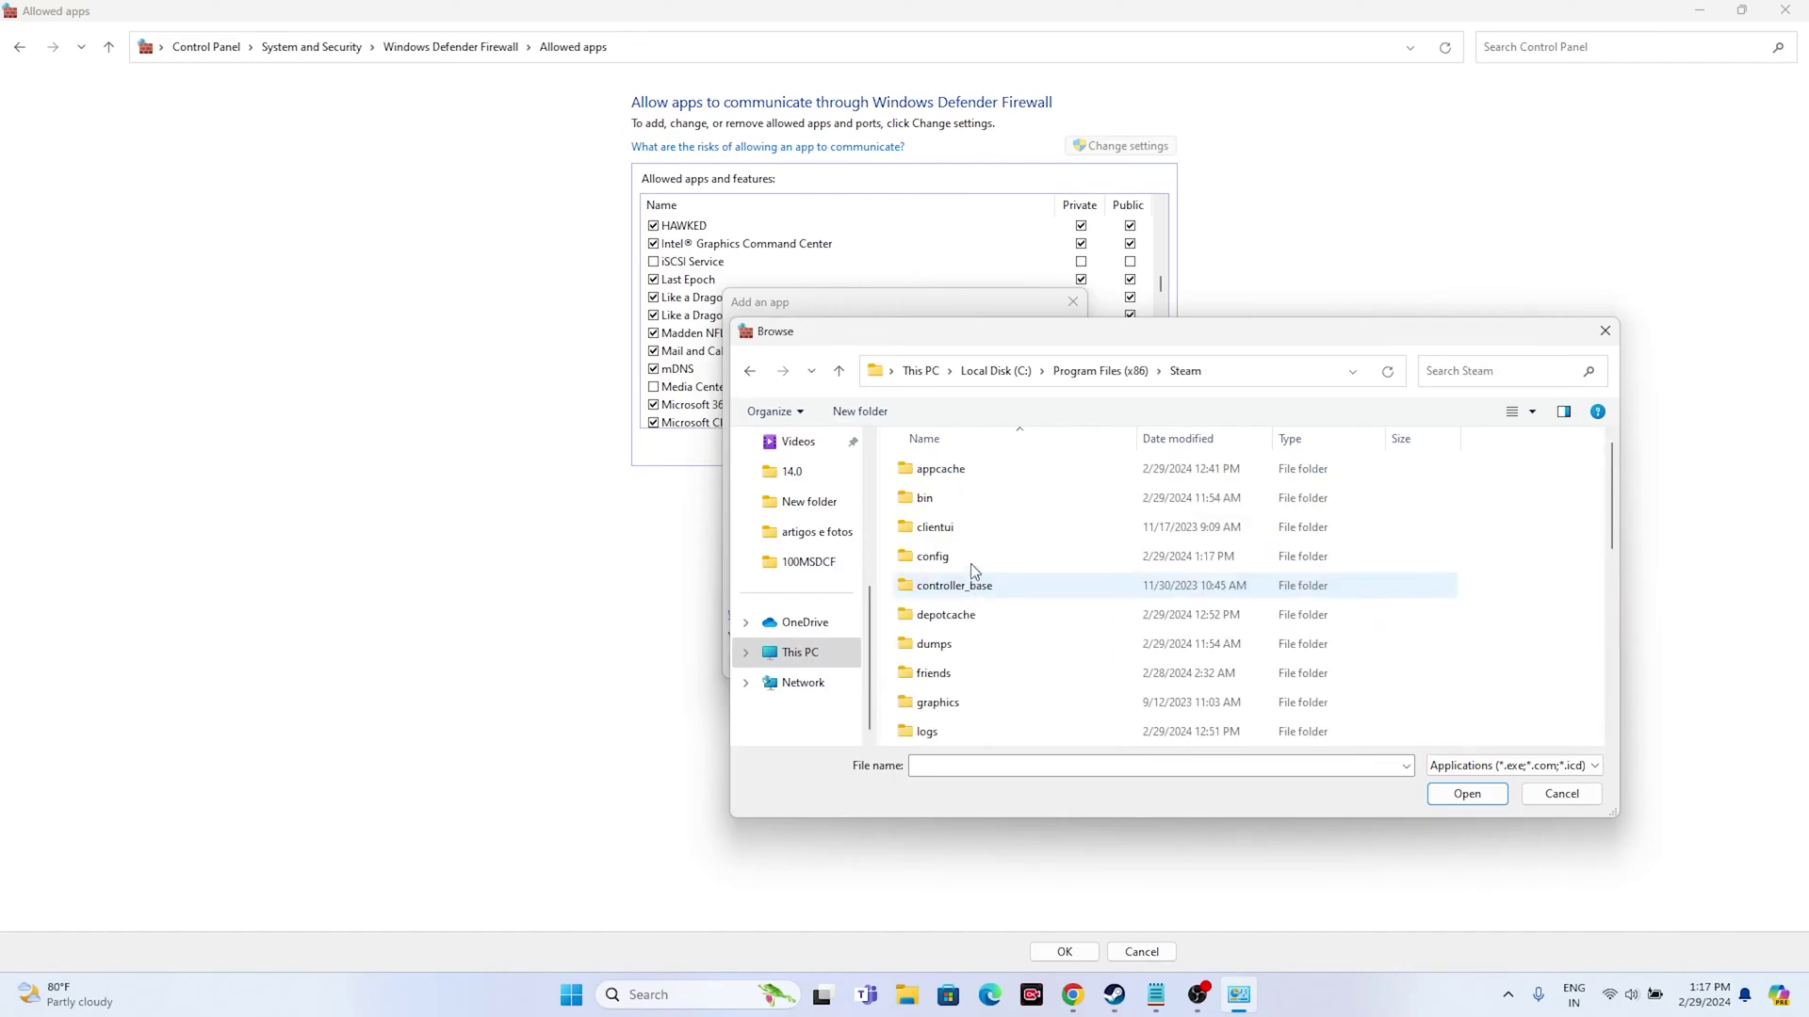
scroll(979, 553, down, 5)
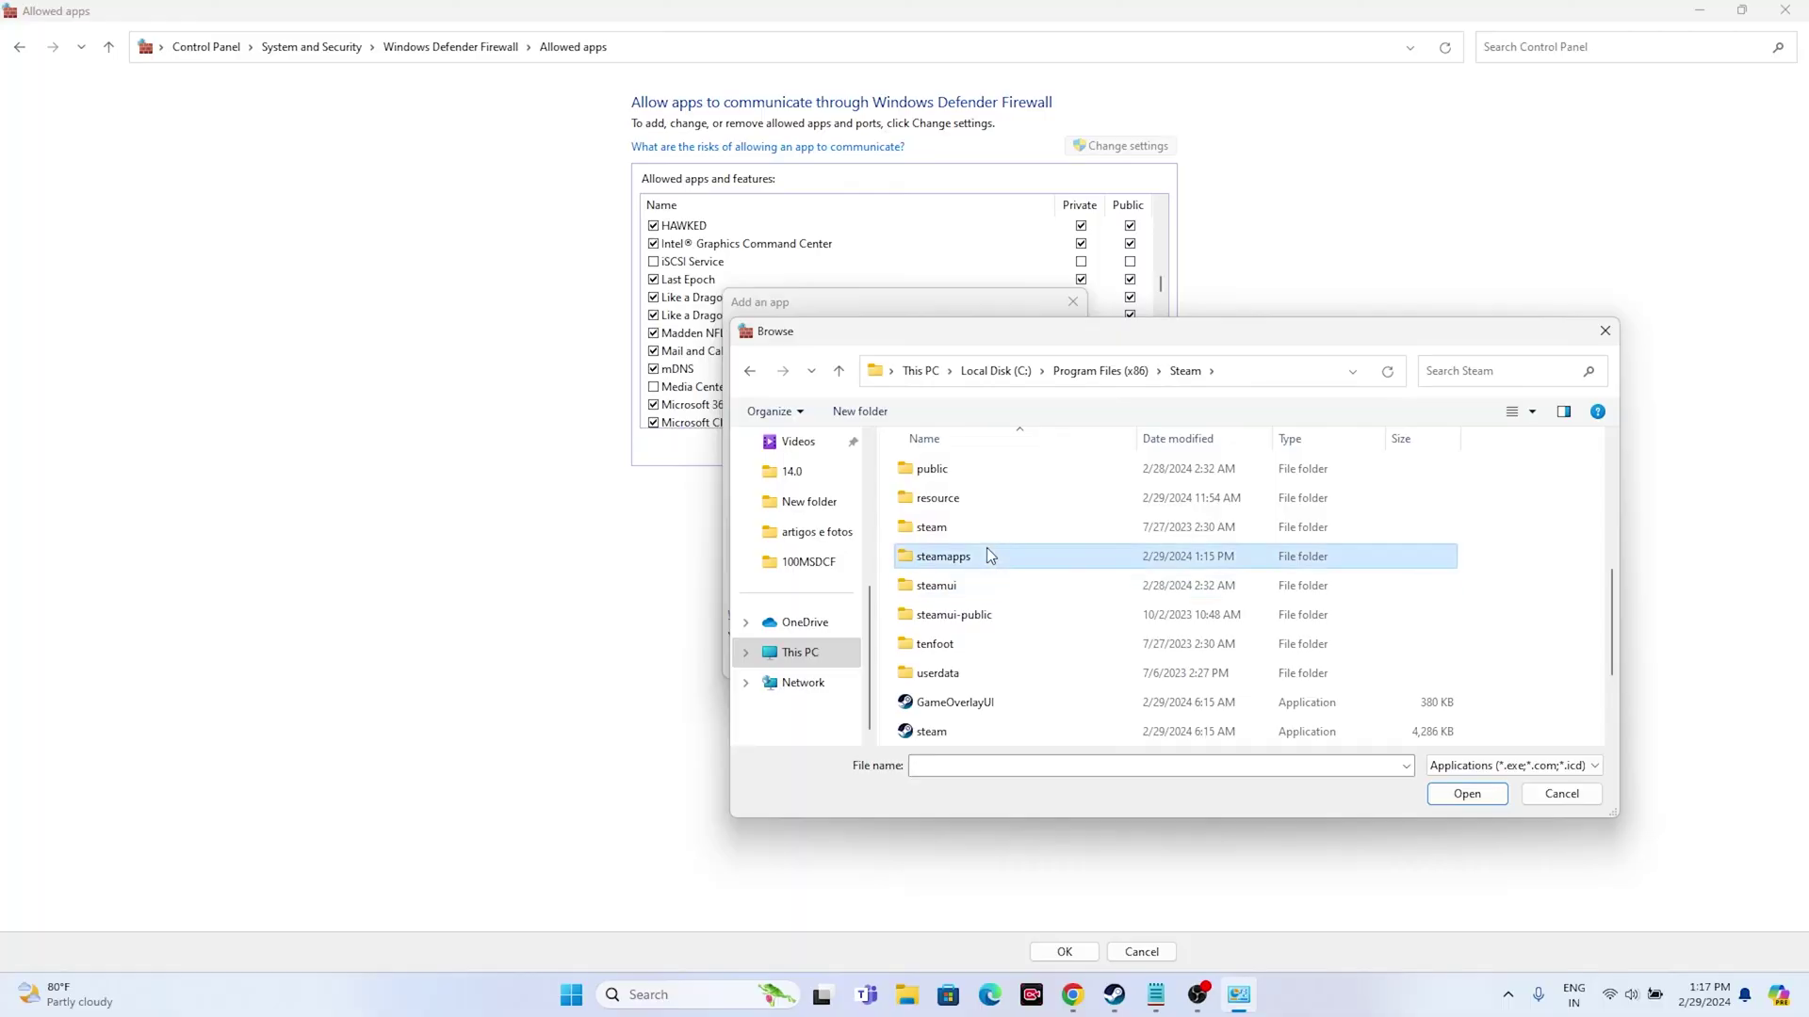
double_click(987, 547)
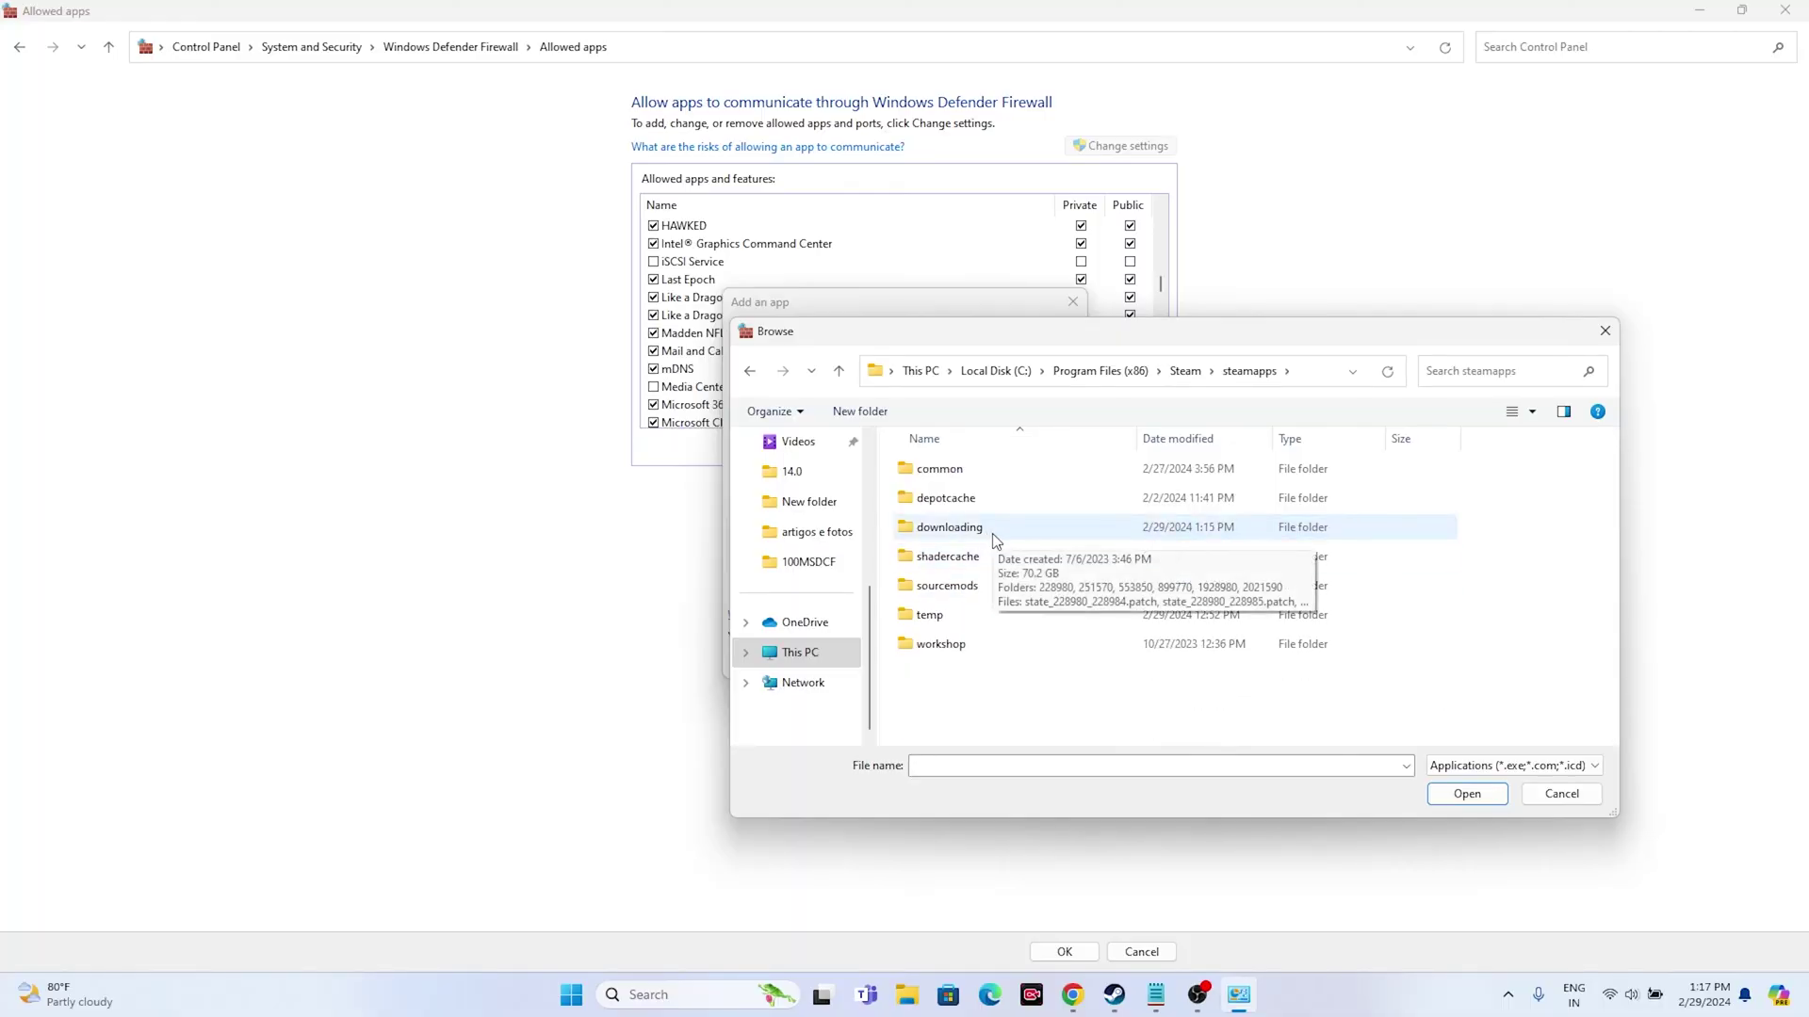
double_click(969, 470)
Step: Look in the Last Epoch game folder for its application, cancel adding the app, and close the Allowed apps window
scroll(980, 551, down, 7)
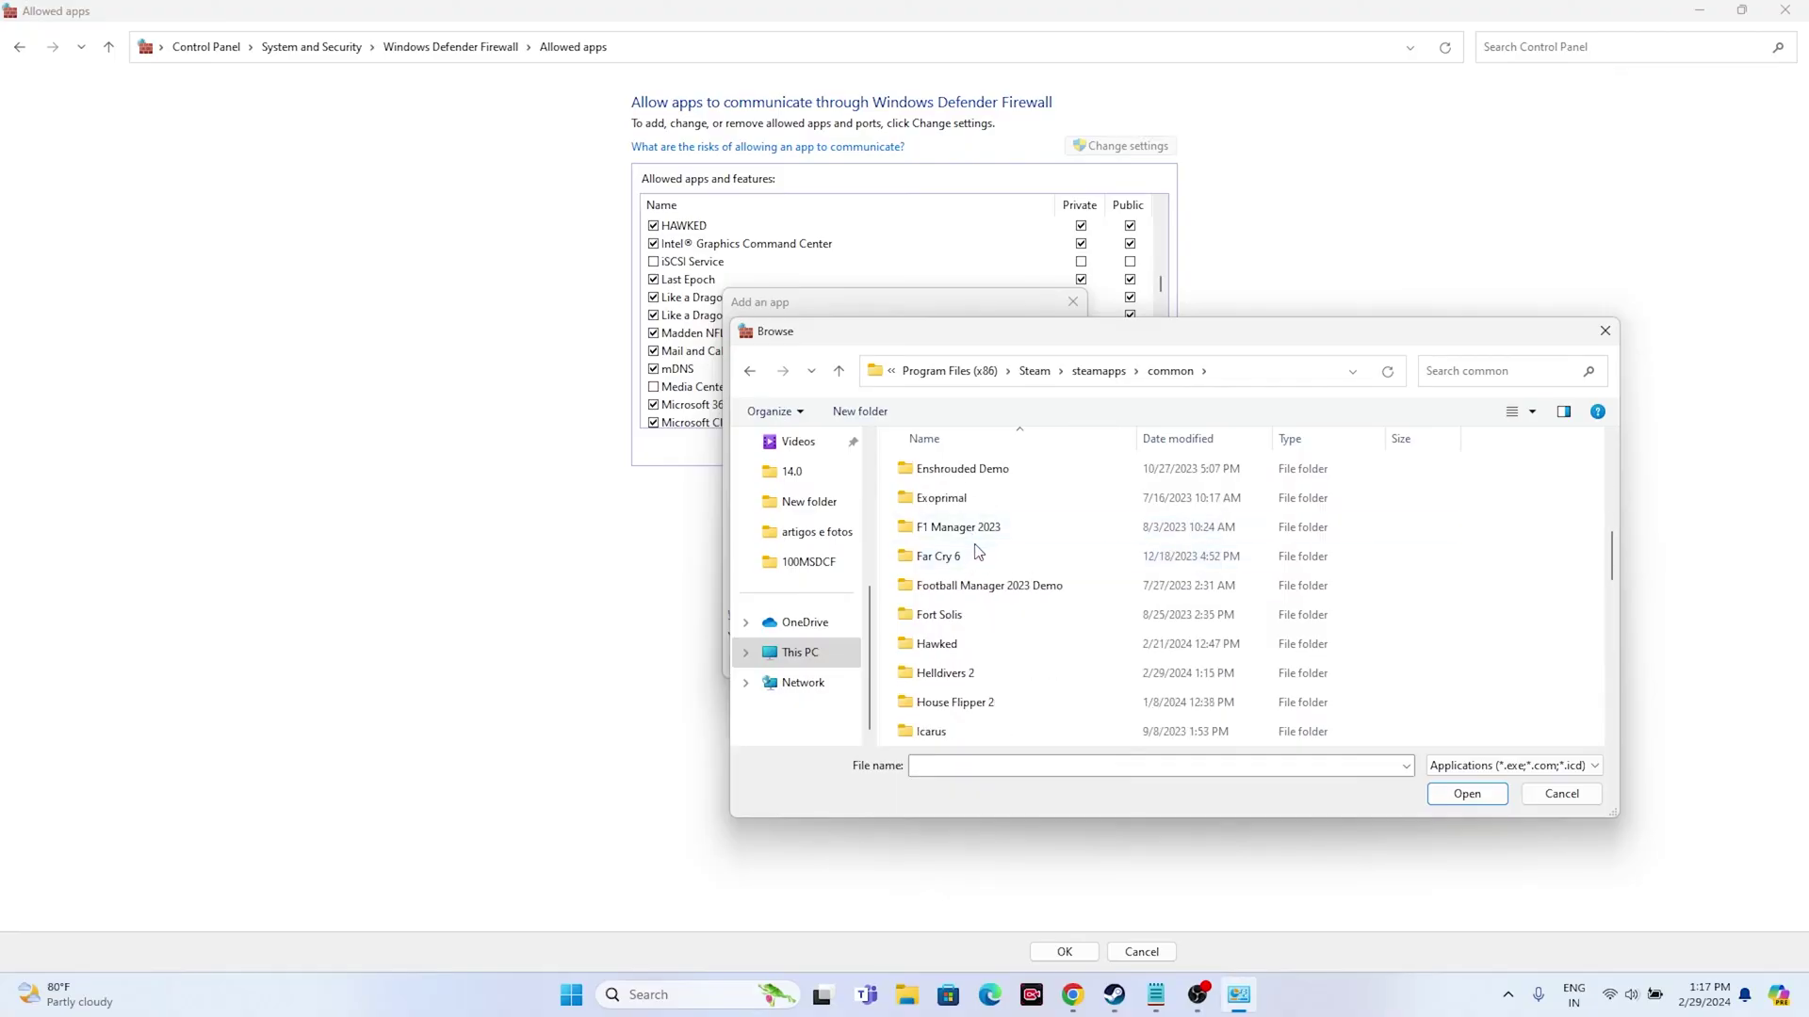
scroll(976, 555, up, 1)
scroll(980, 548, down, 2)
scroll(978, 547, down, 2)
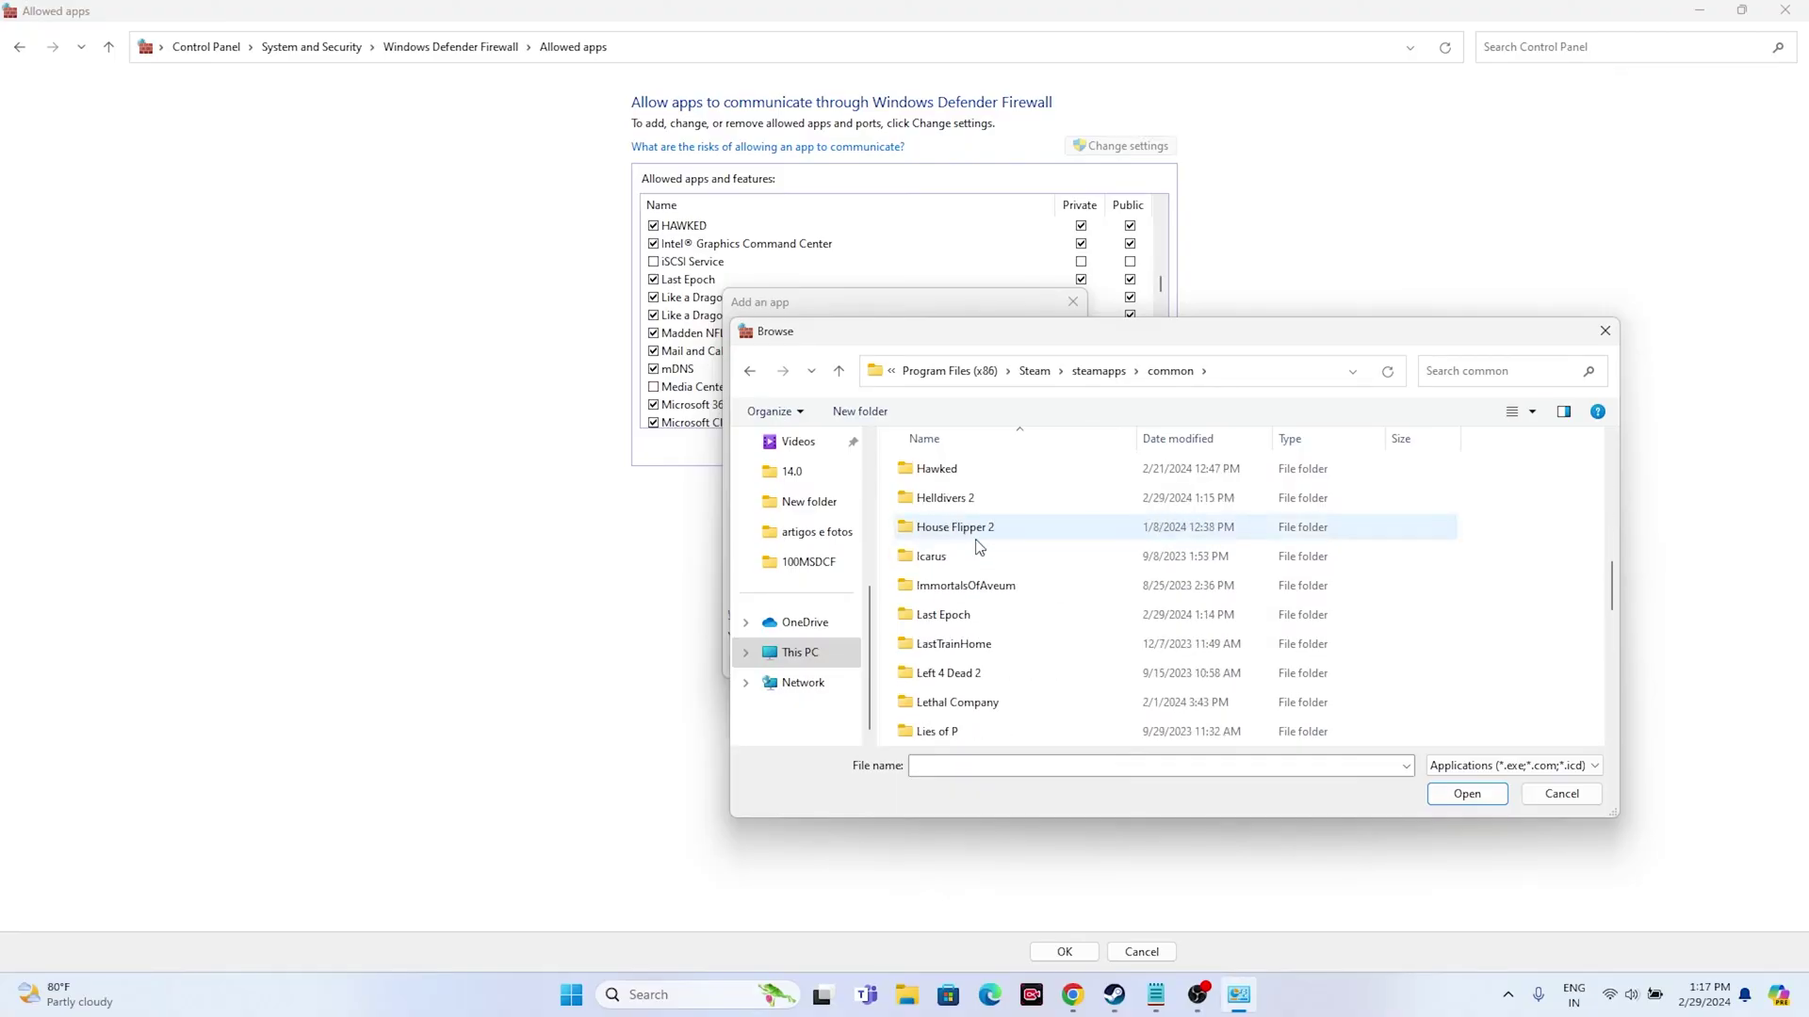
double_click(978, 533)
click(975, 505)
click(1556, 796)
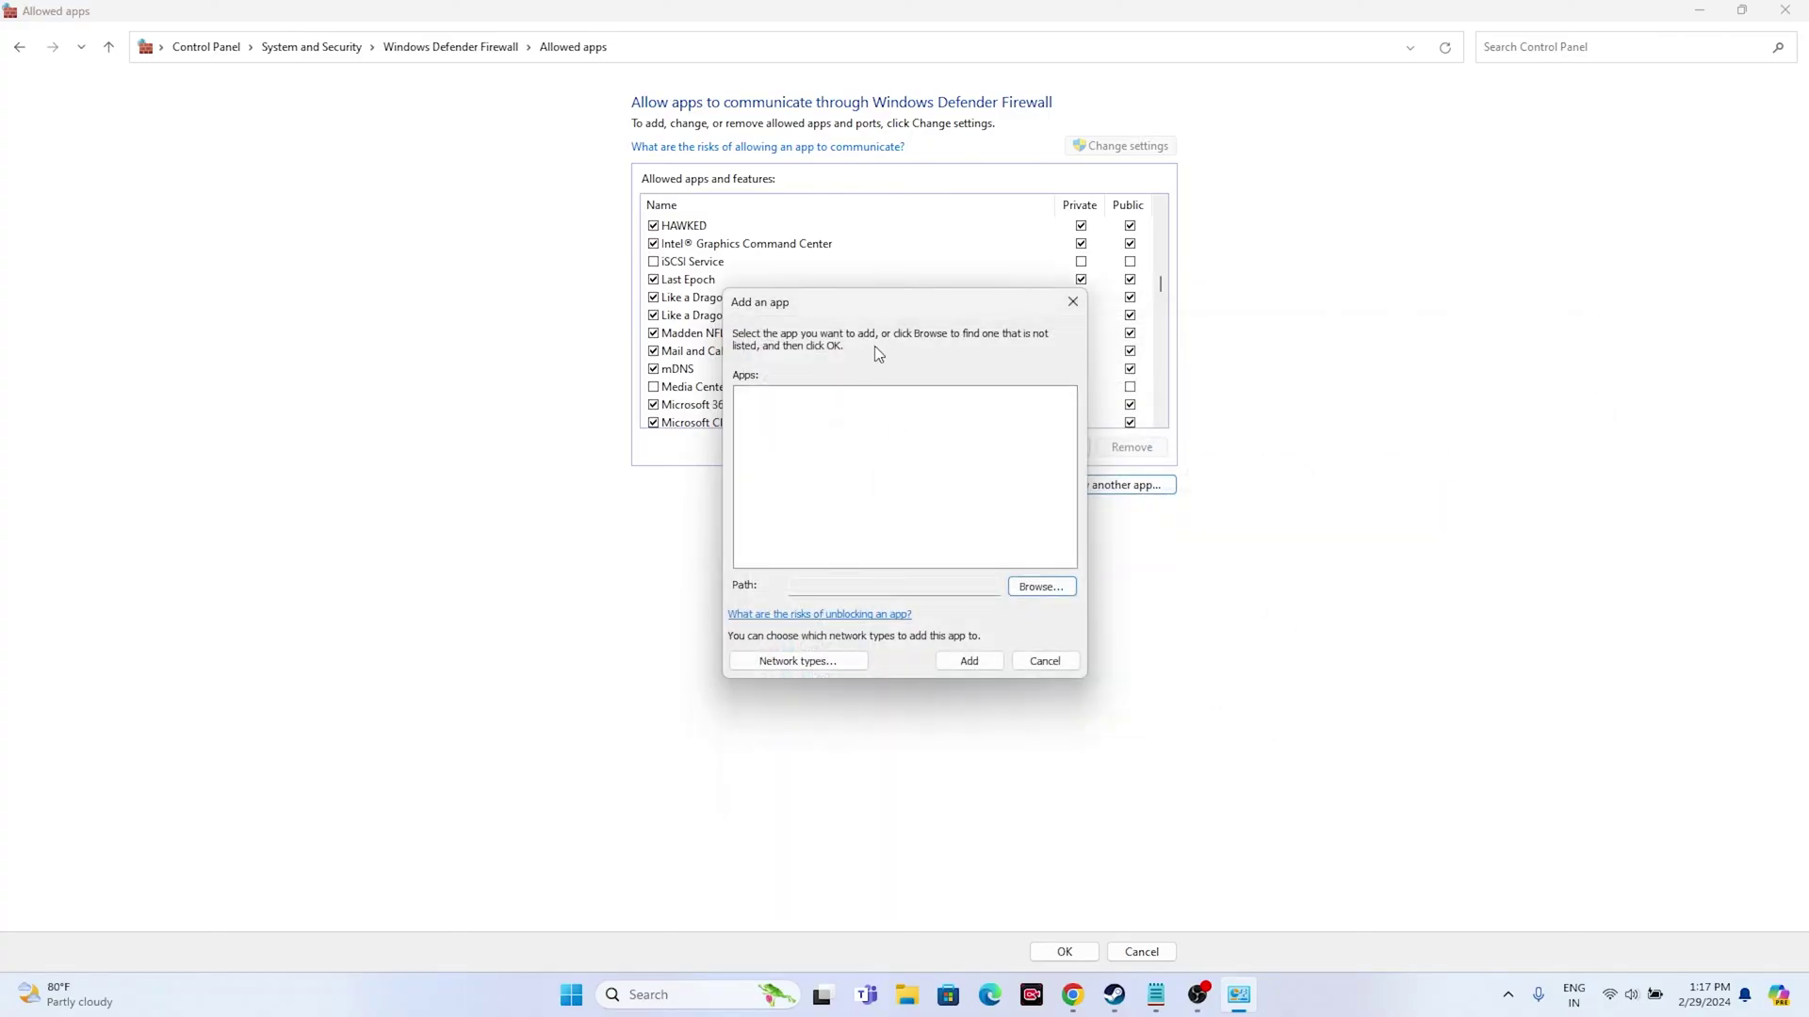
click(1043, 660)
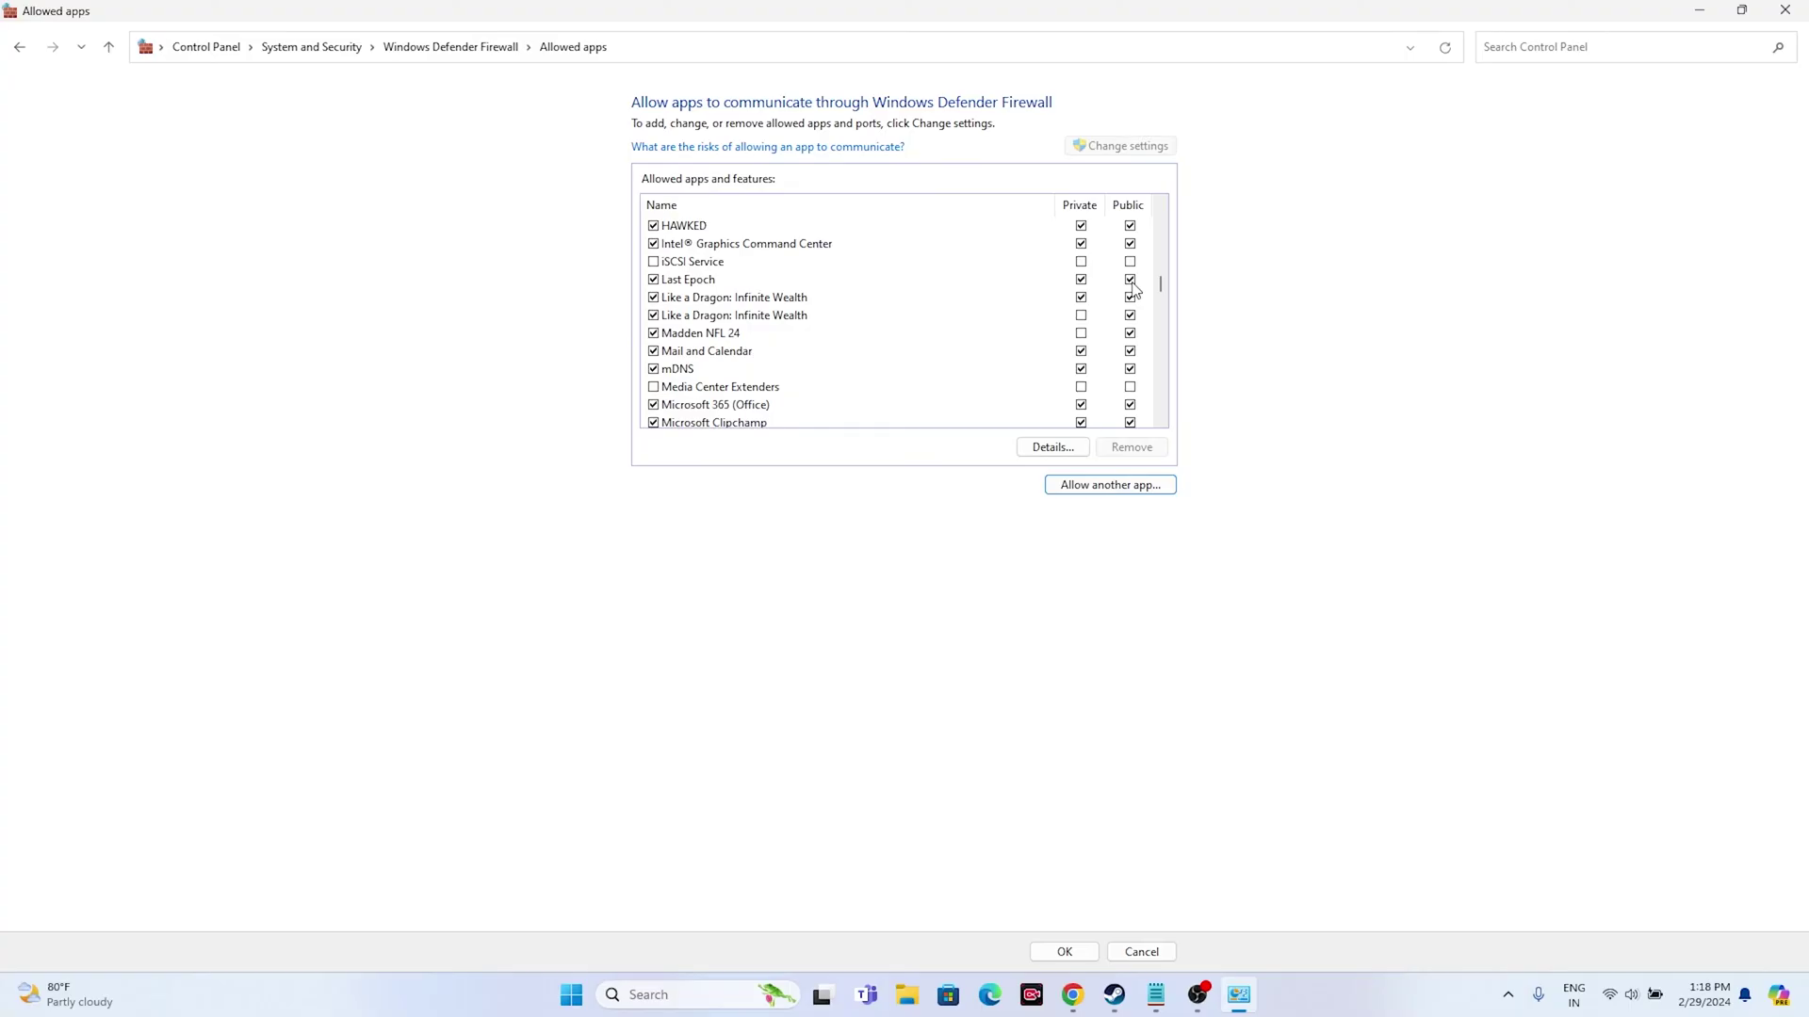
click(1785, 11)
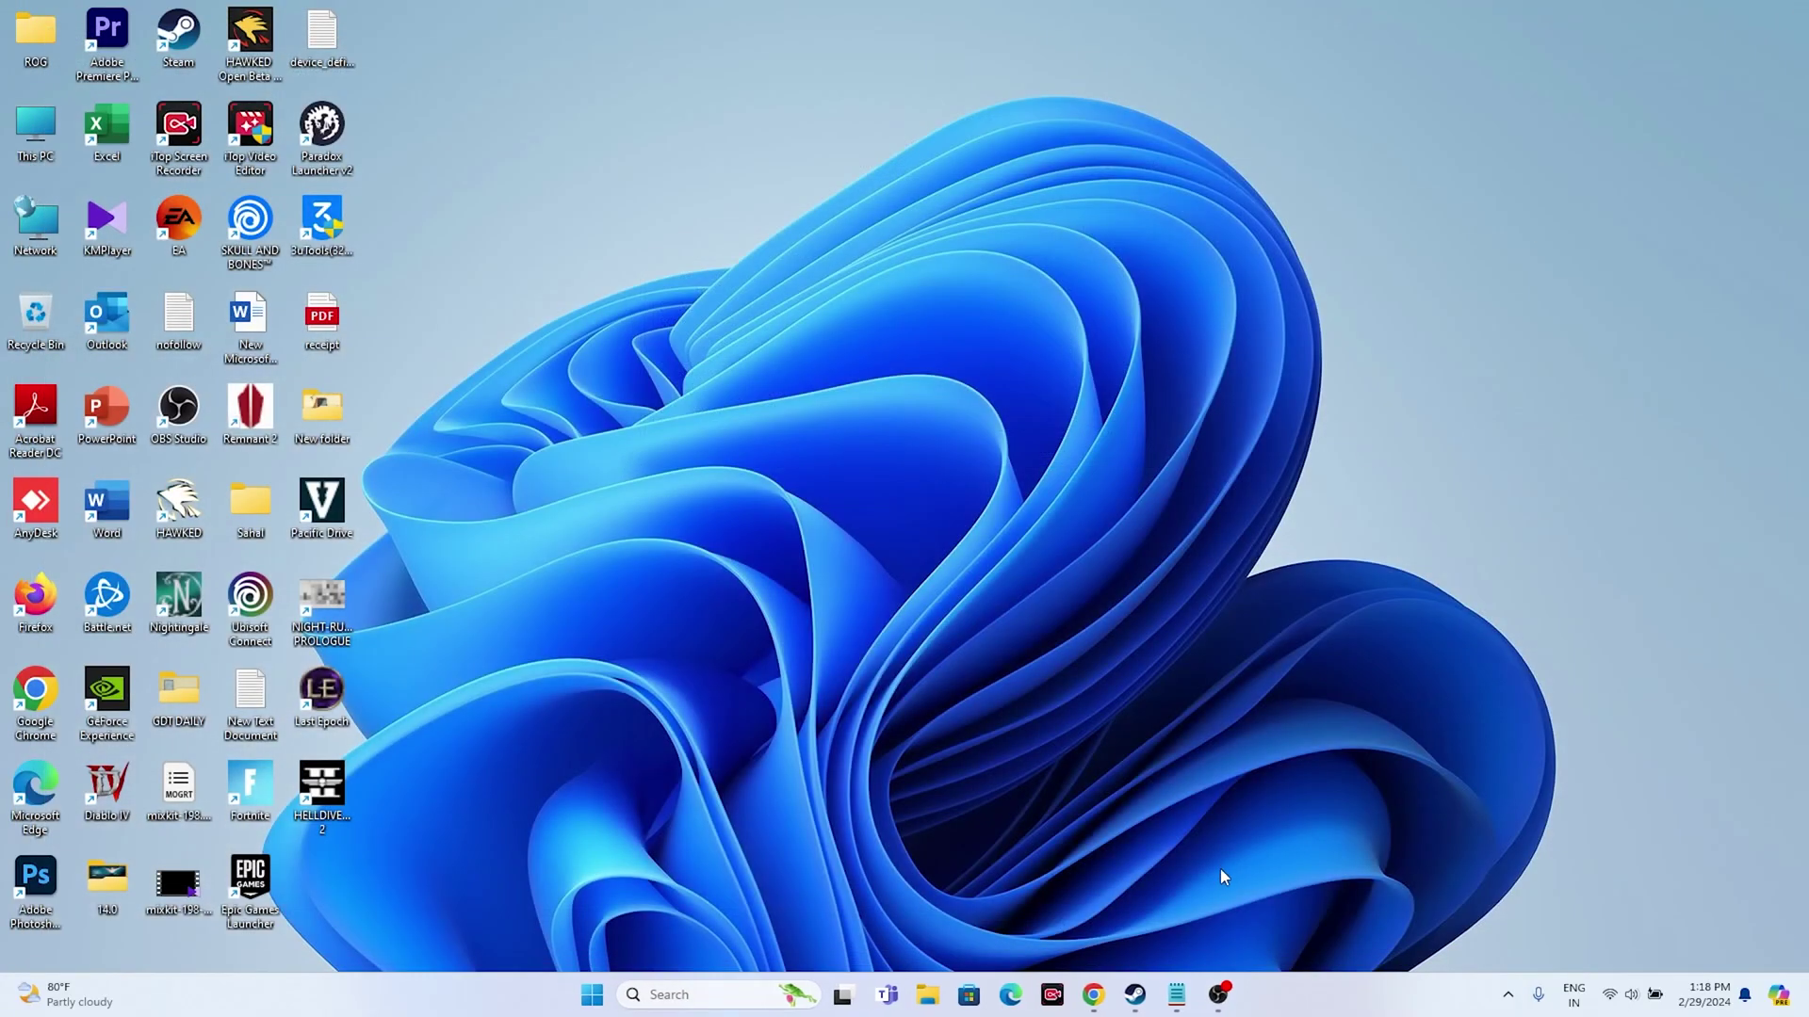
Step: Check the automatic and manual proxy setup under Network & internet in Windows Settings and close Settings
click(1114, 995)
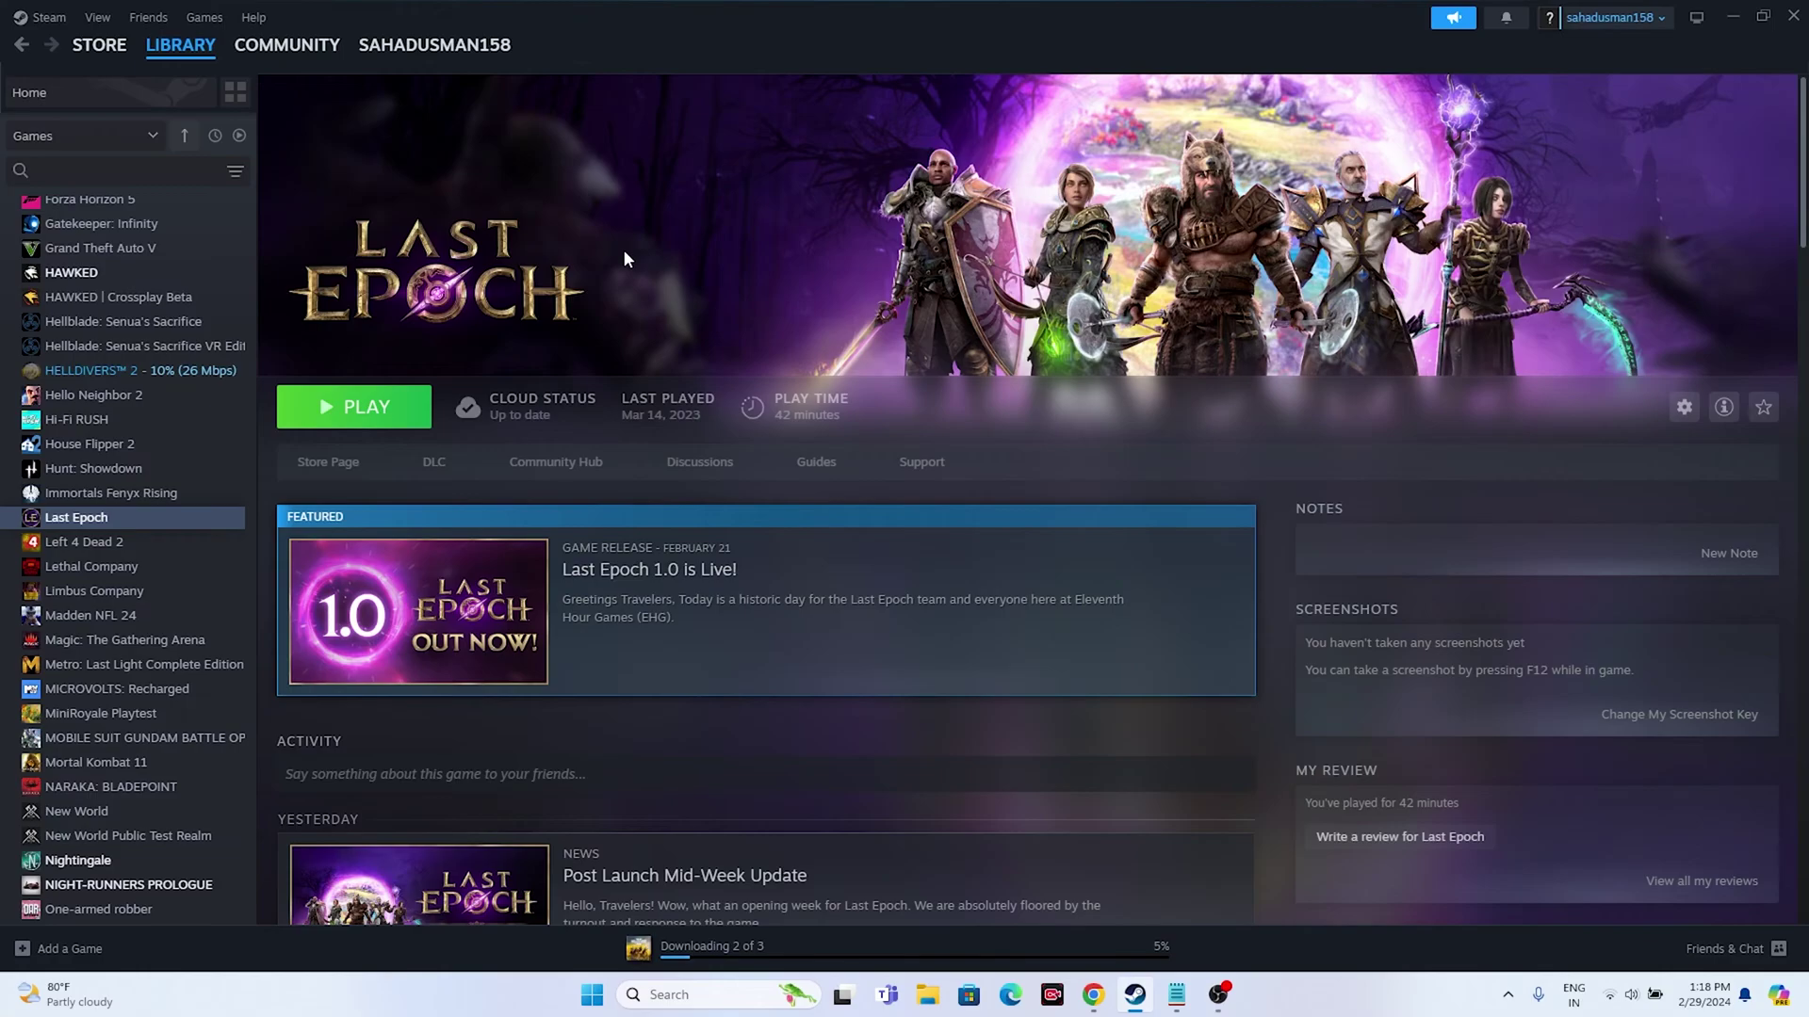
click(1738, 19)
click(702, 994)
click(731, 655)
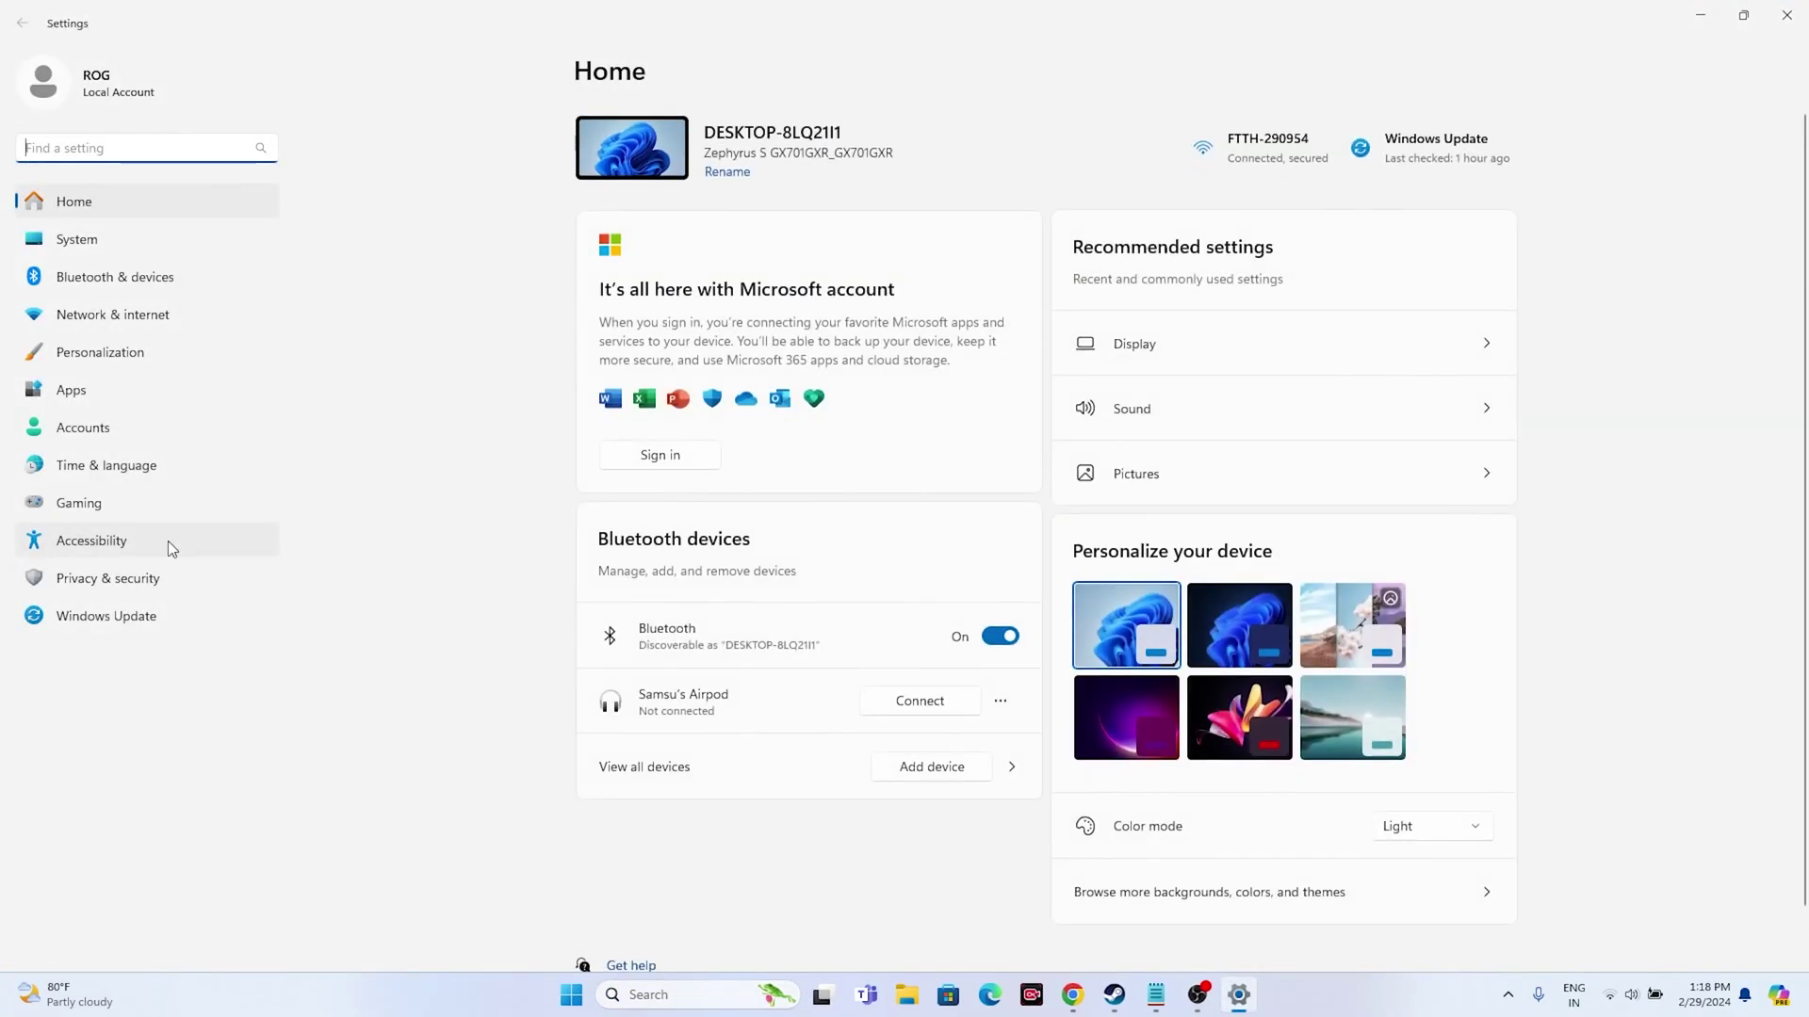
click(120, 324)
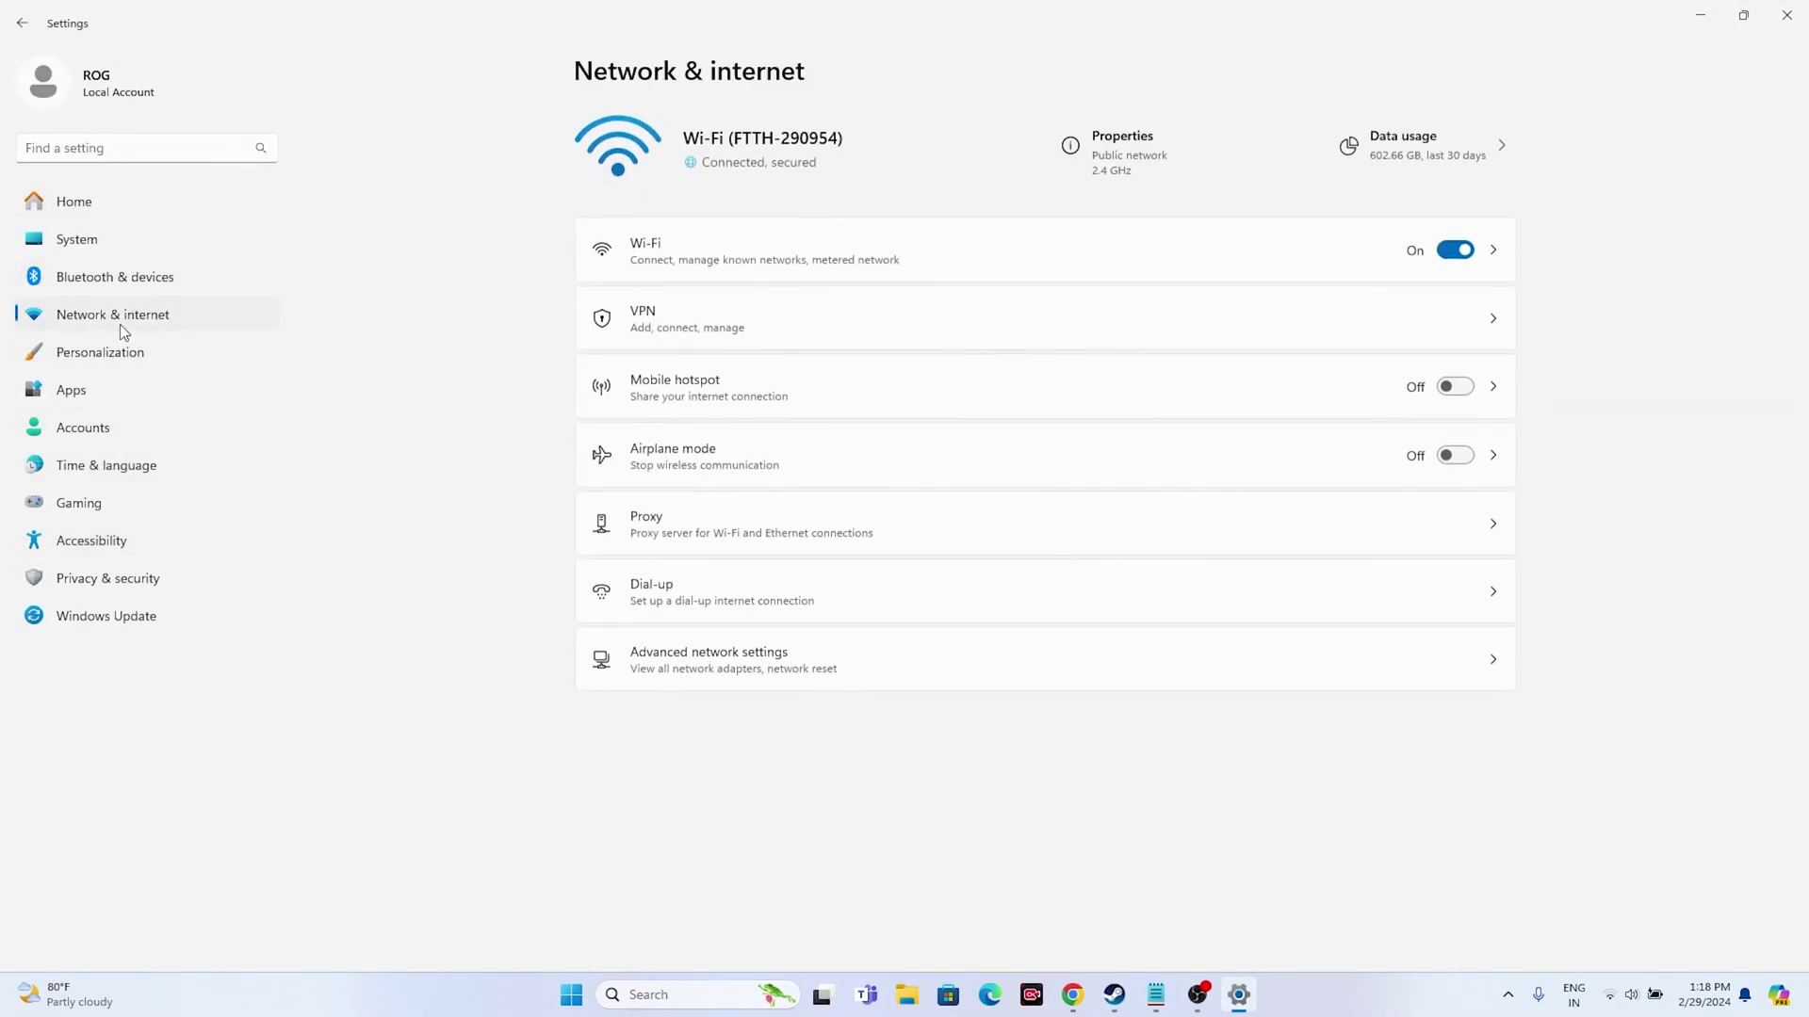
click(638, 534)
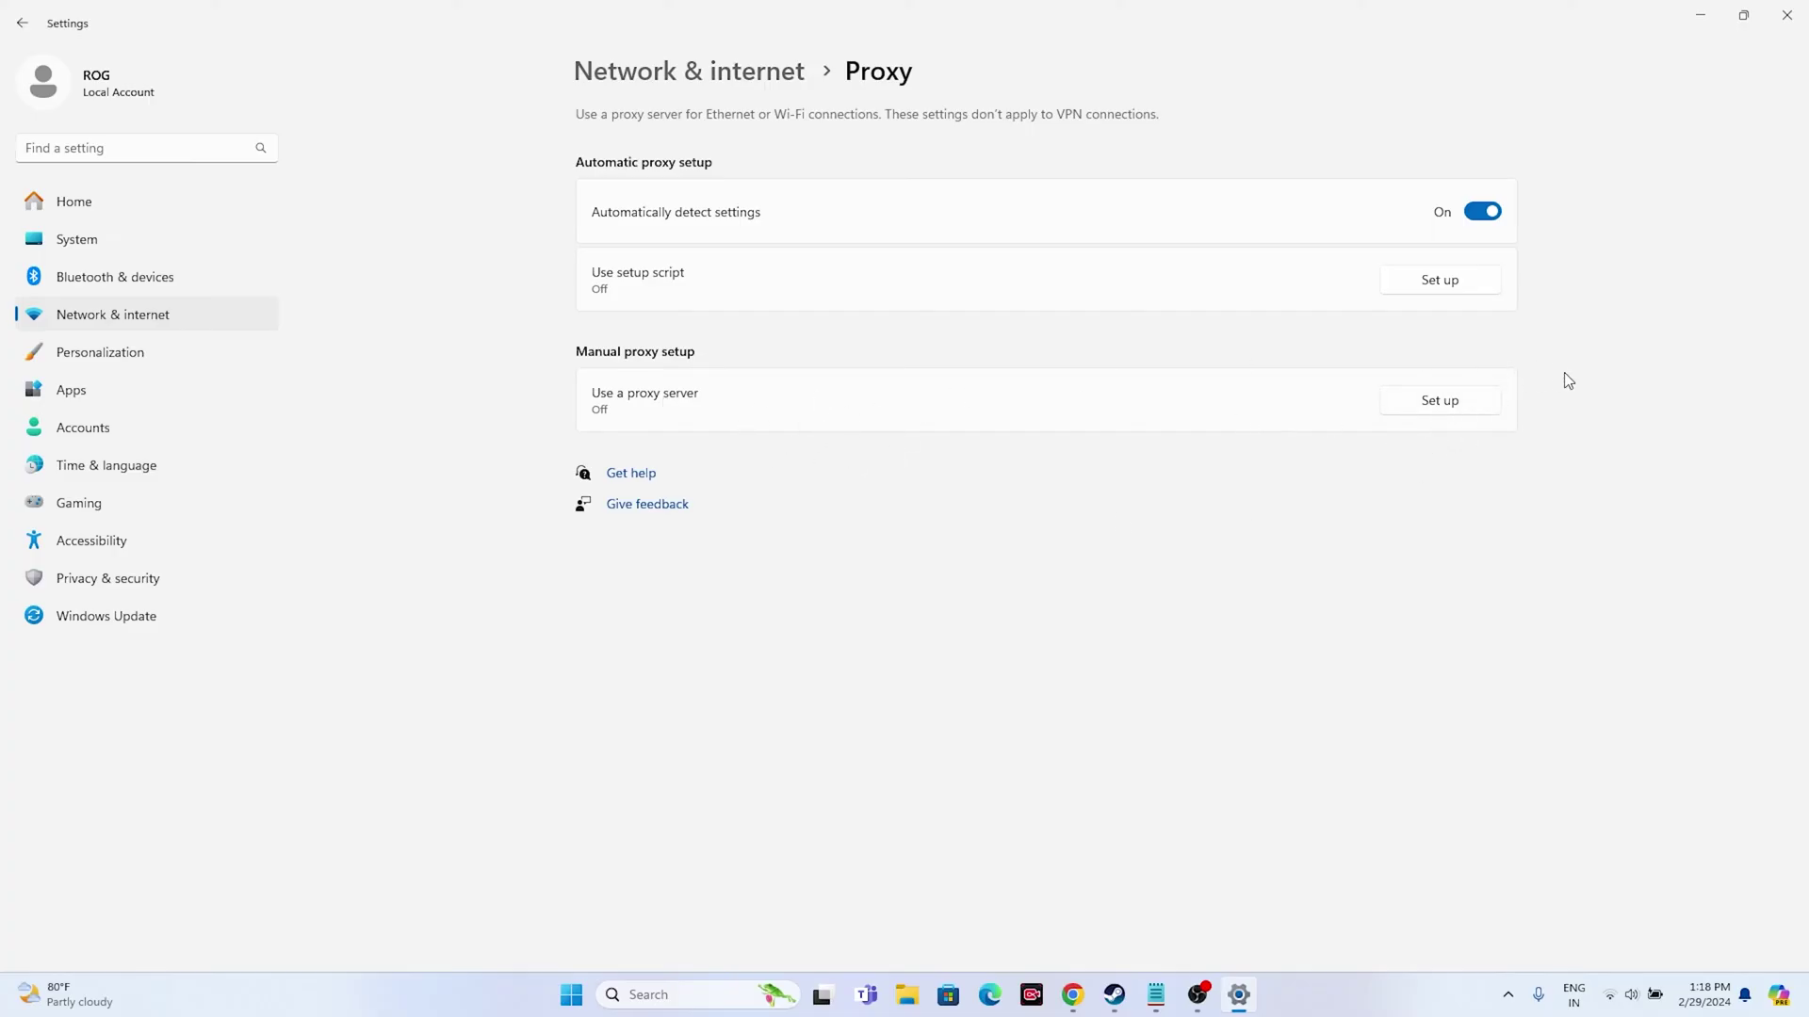
click(1776, 36)
Step: Review the Network reset option under Advanced network settings in Windows Settings without resetting, and close Settings
click(1134, 995)
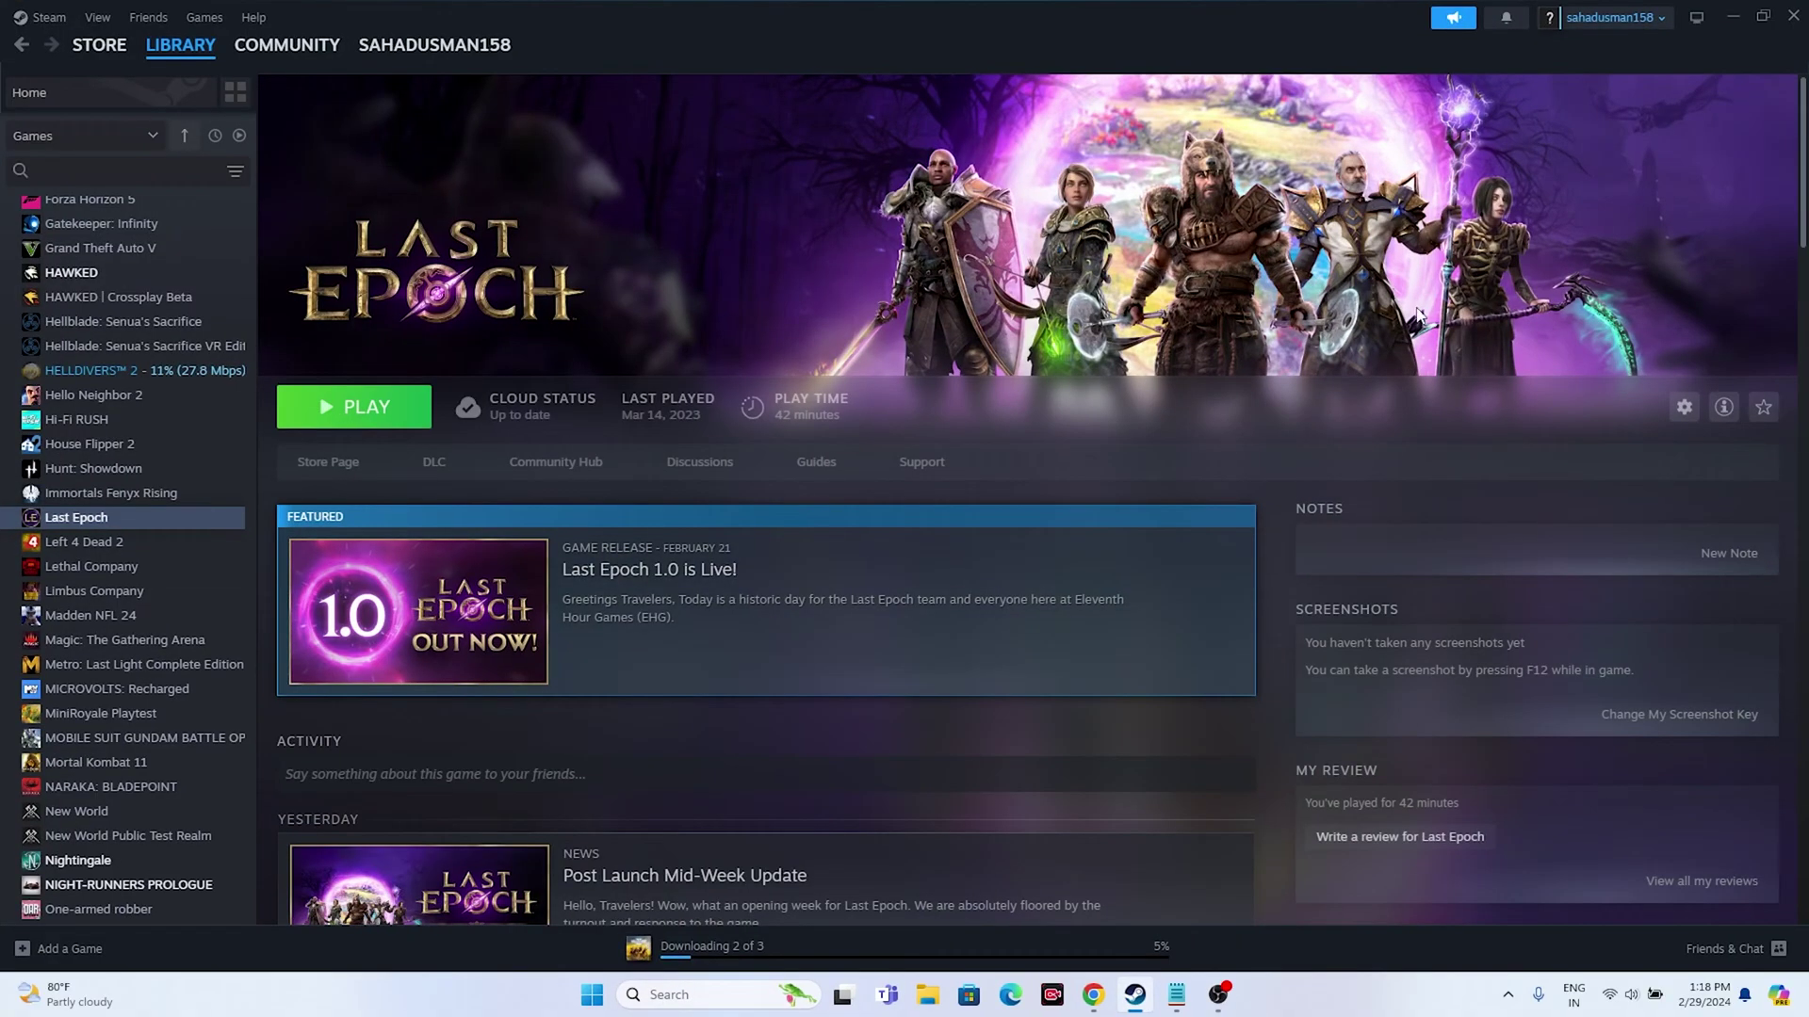
click(1733, 16)
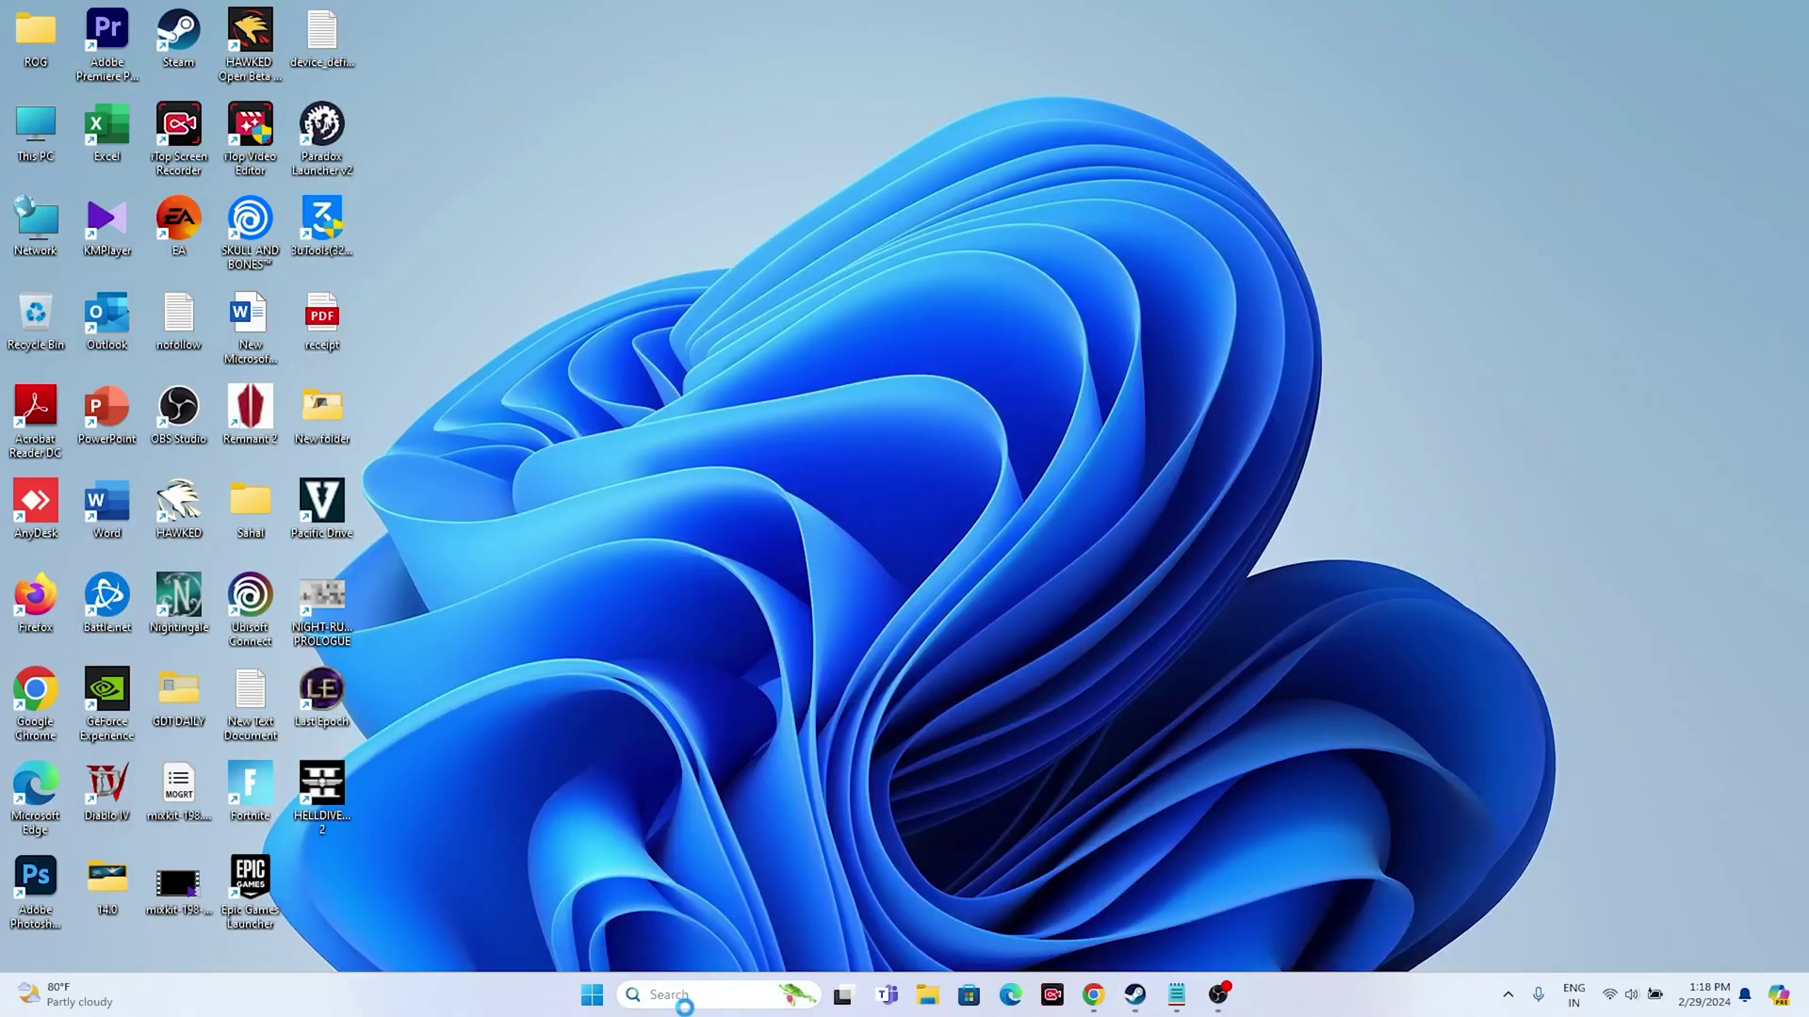
click(697, 994)
click(716, 659)
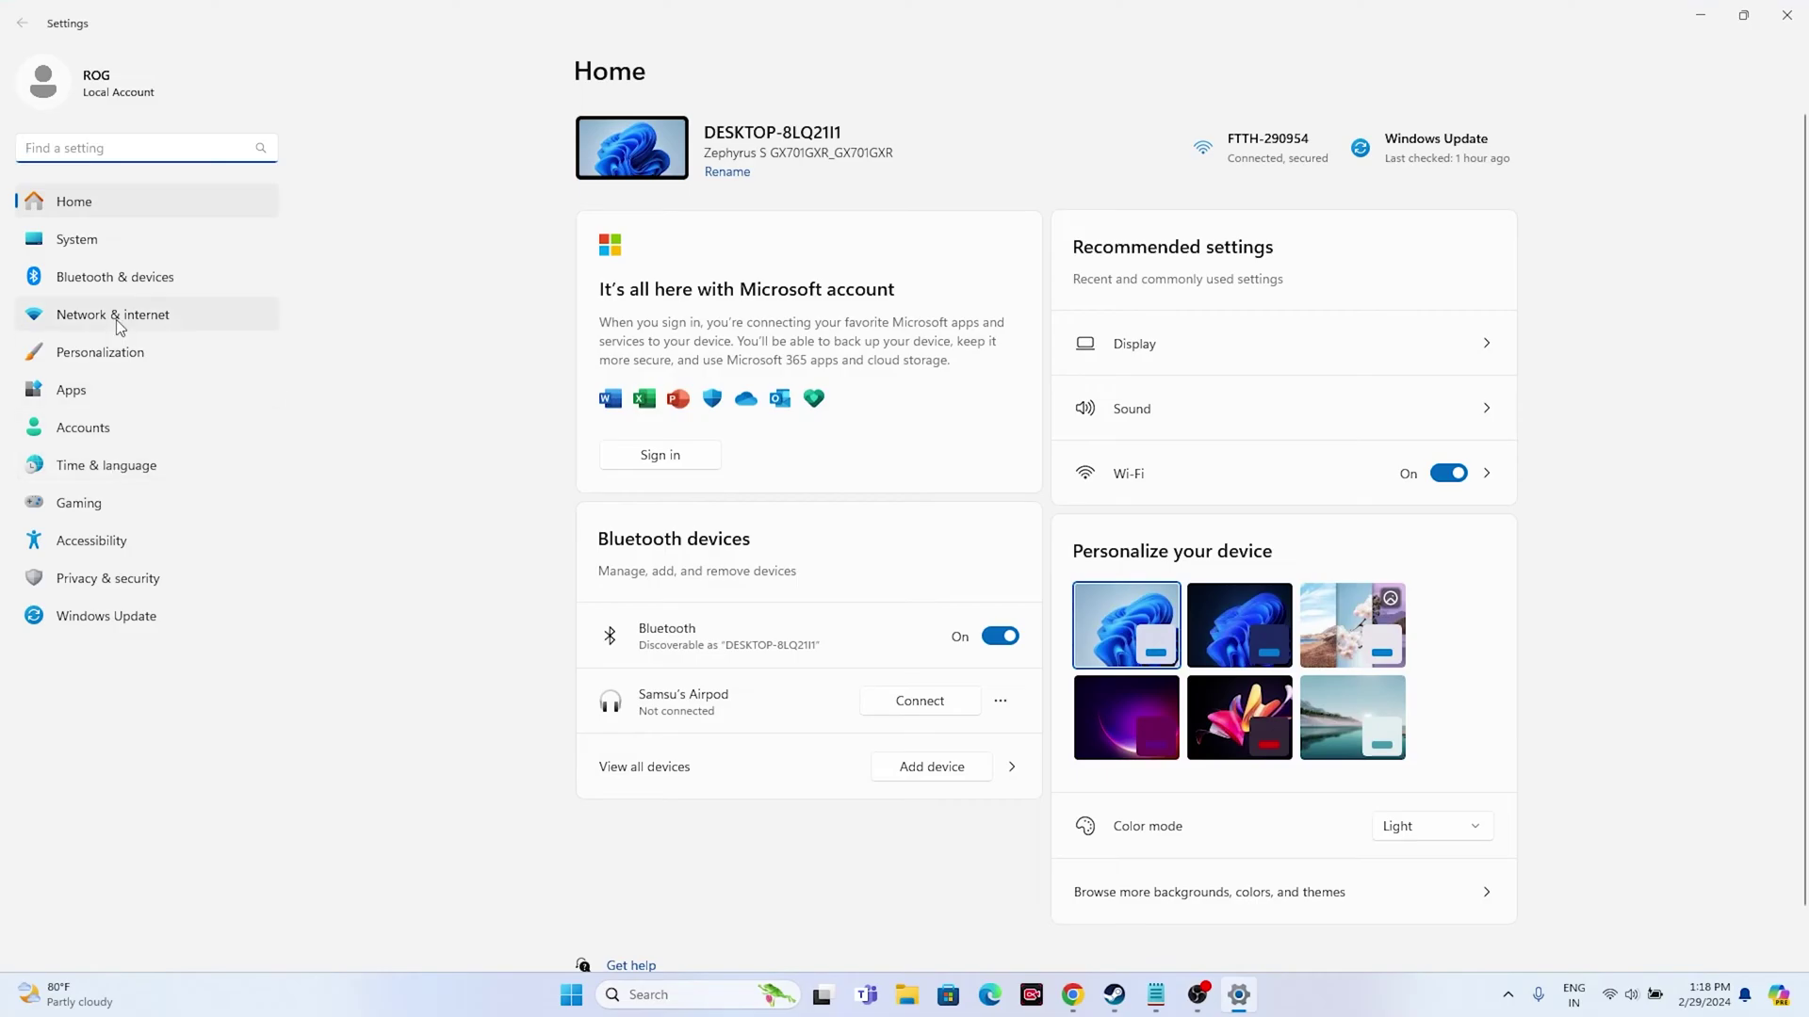
click(114, 315)
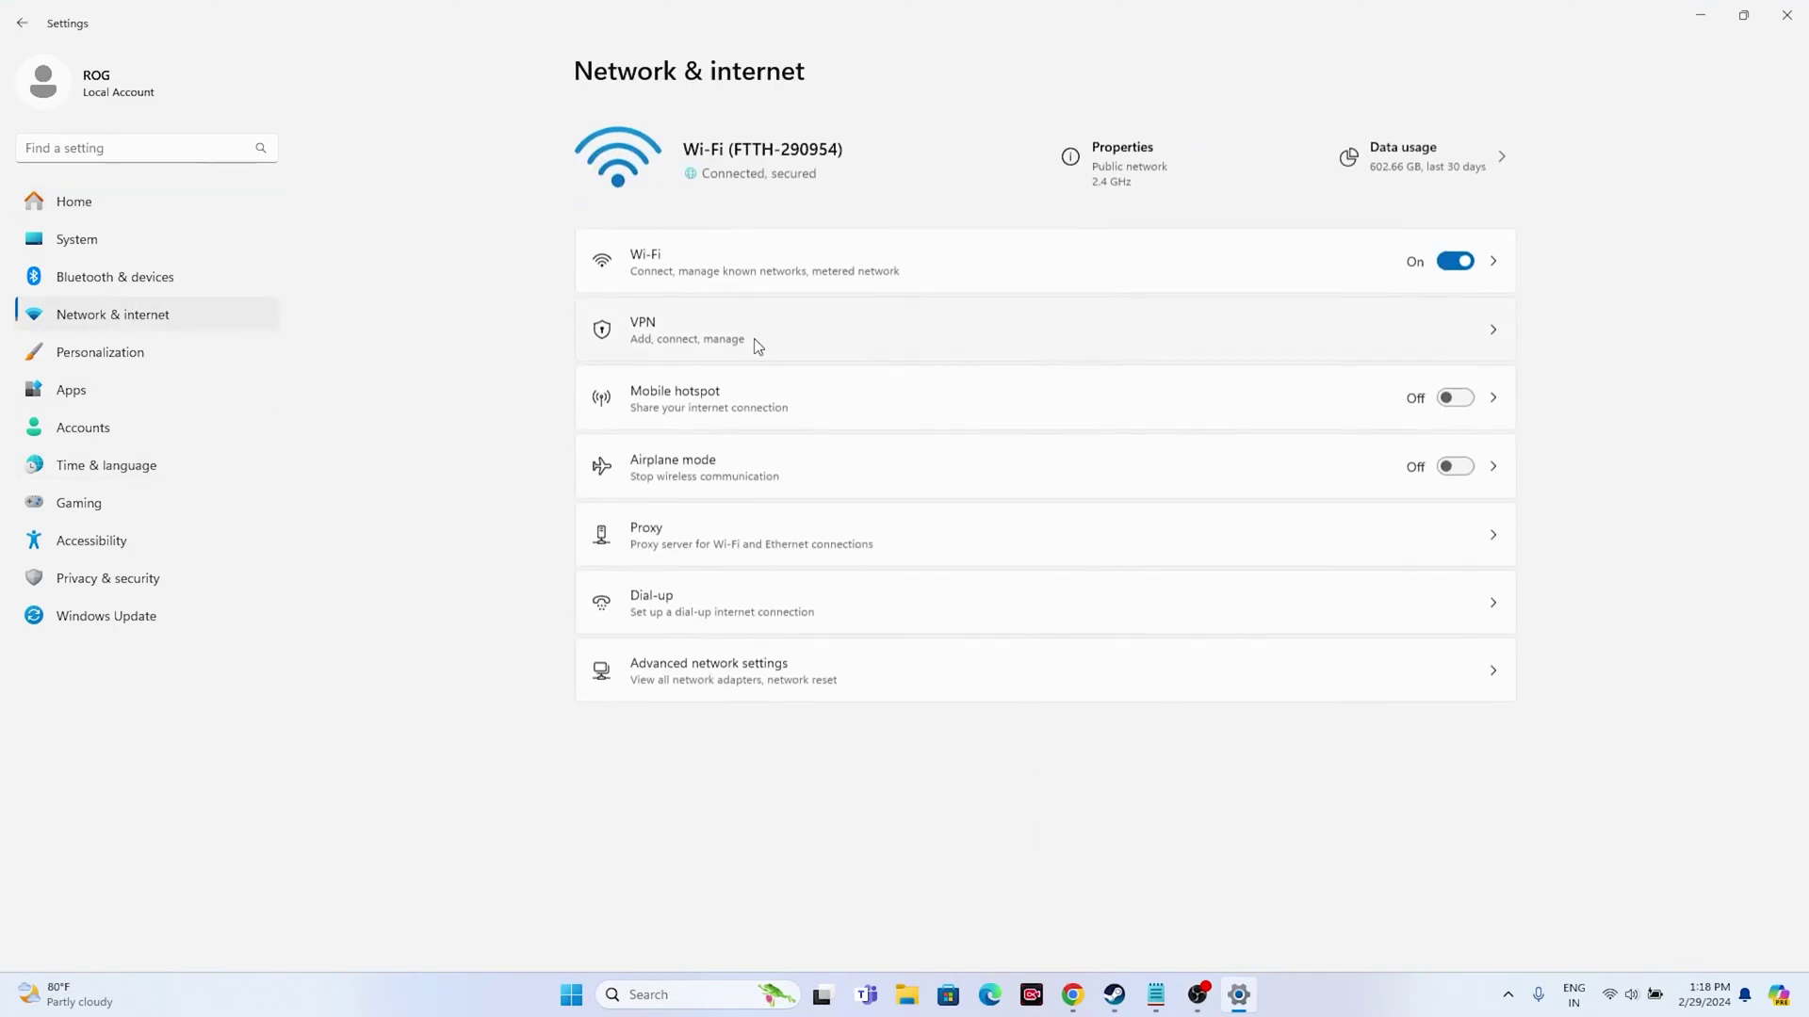
click(702, 664)
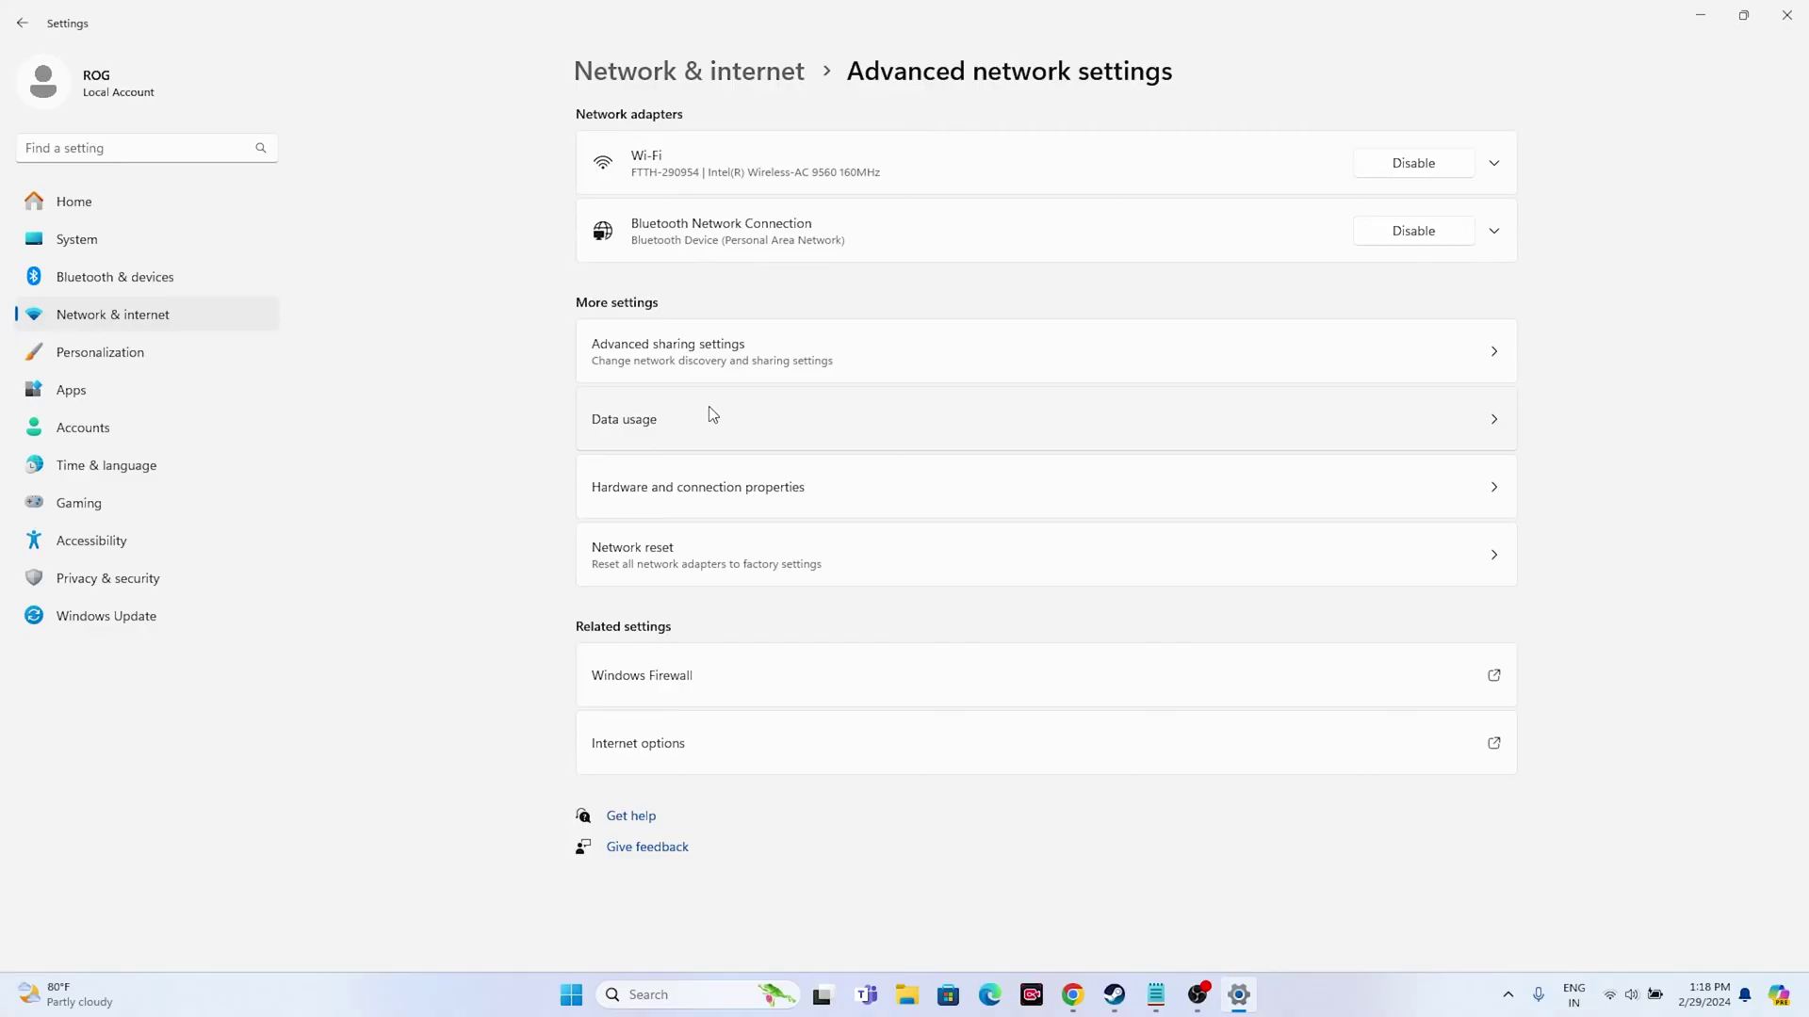
click(642, 540)
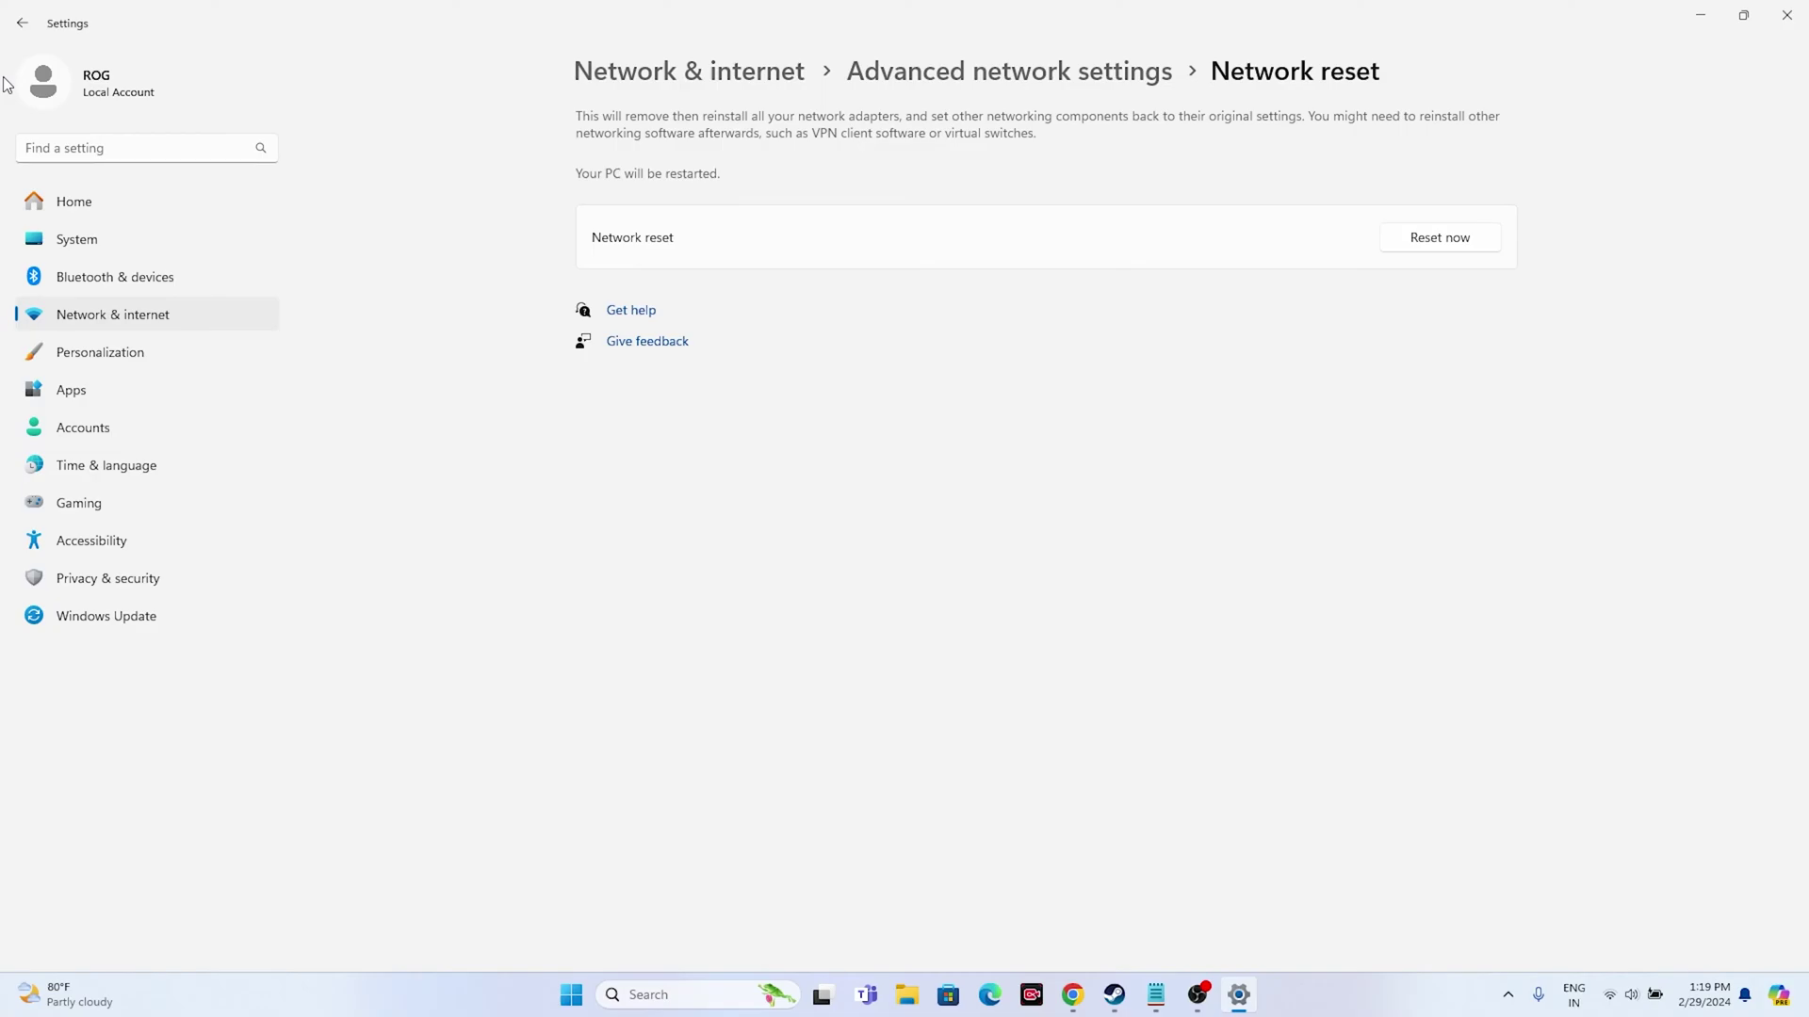
click(22, 23)
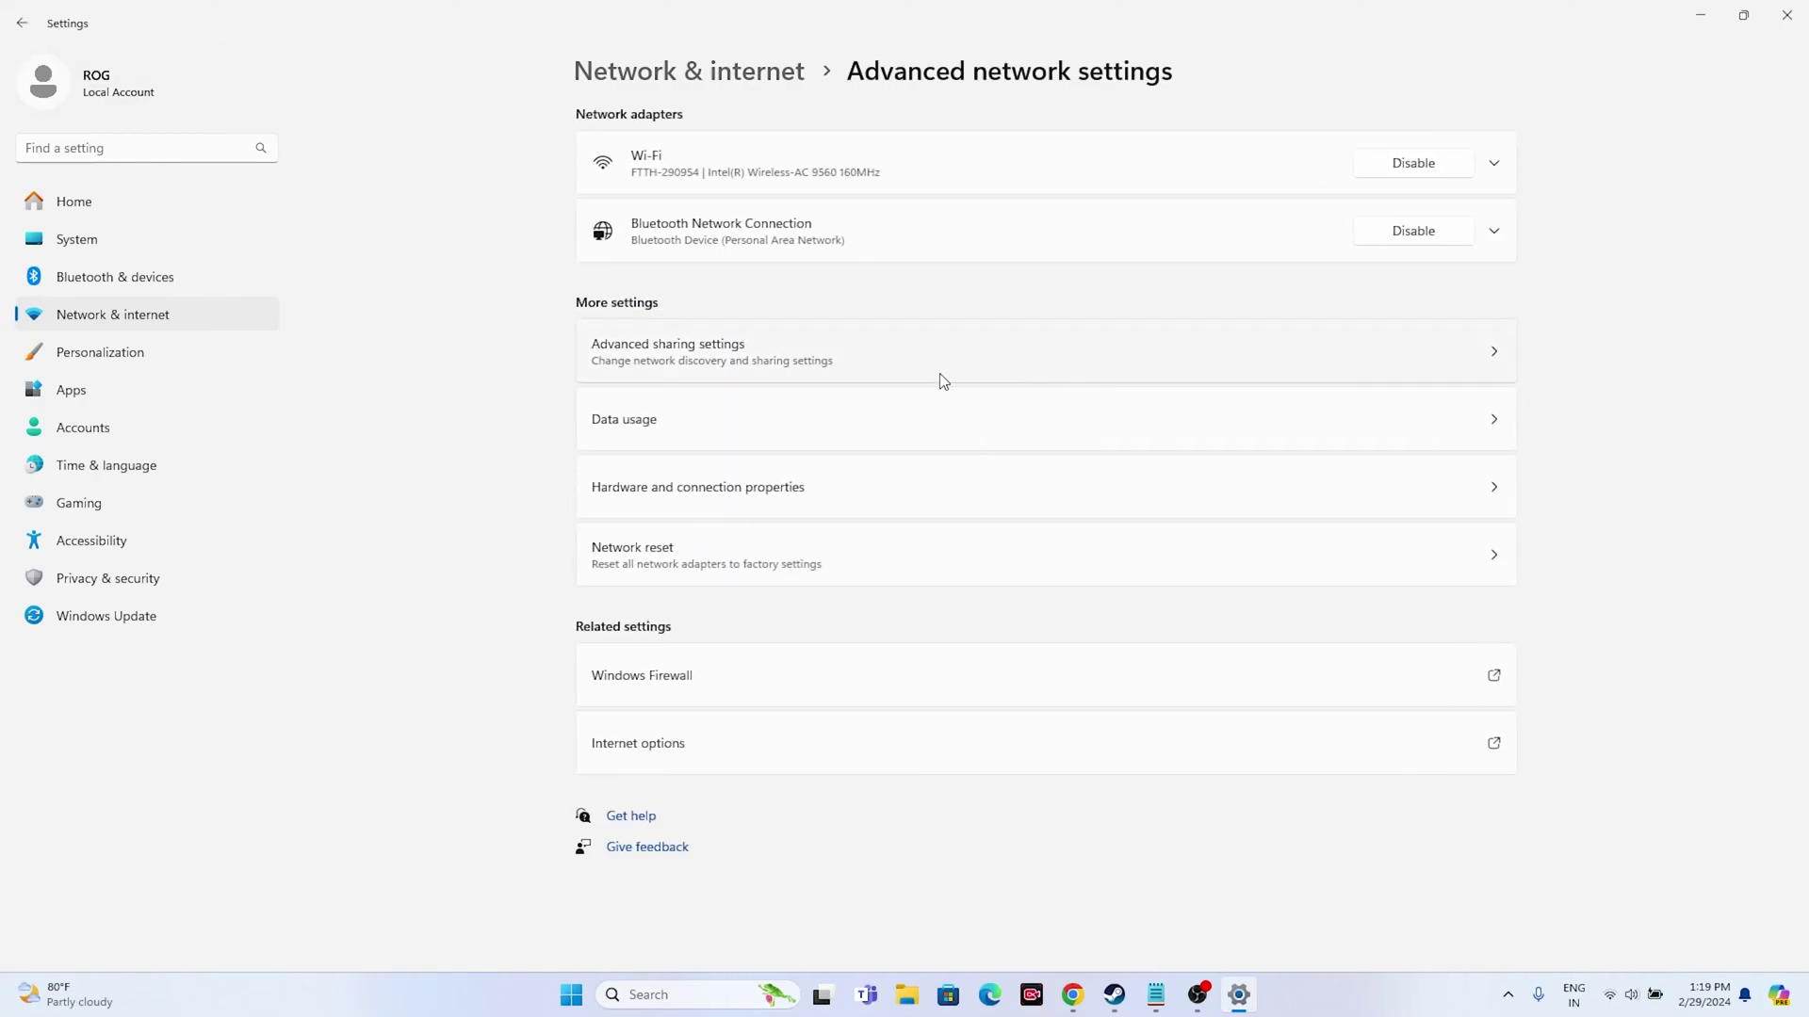
click(22, 23)
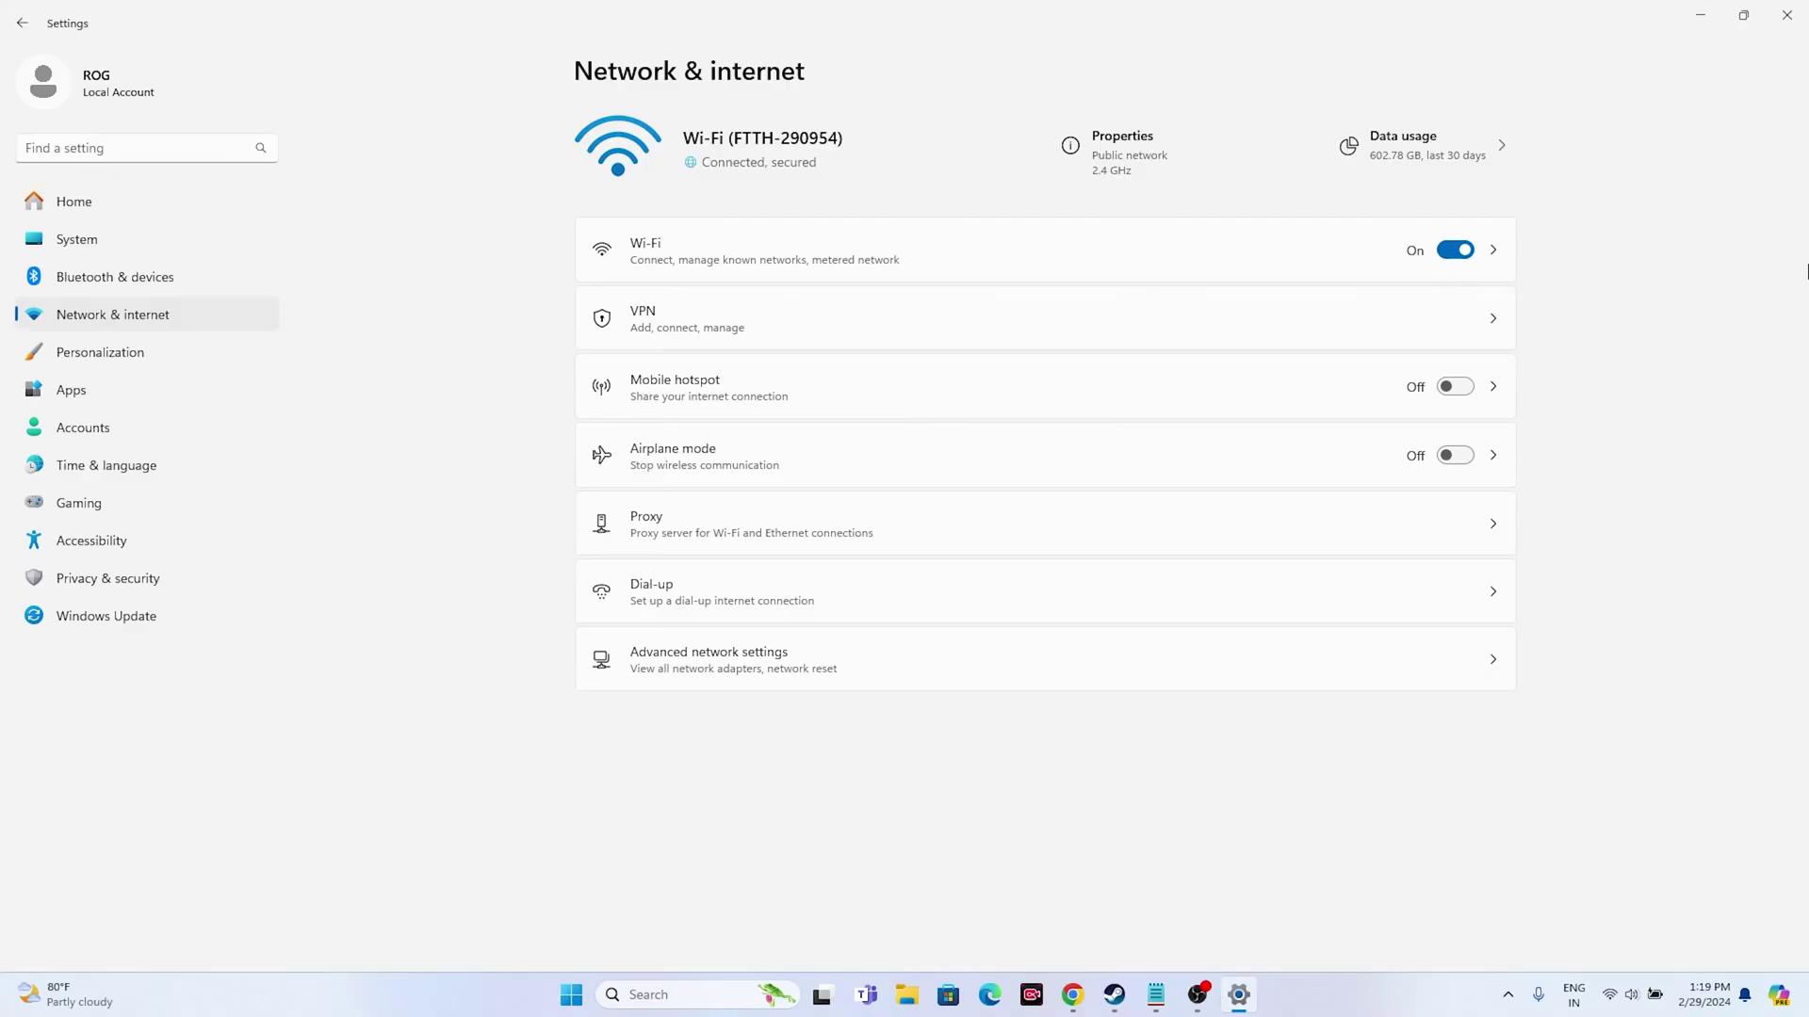
click(1794, 14)
Step: Check the Windows Update page in Windows Settings for the update status and close Settings
click(1136, 994)
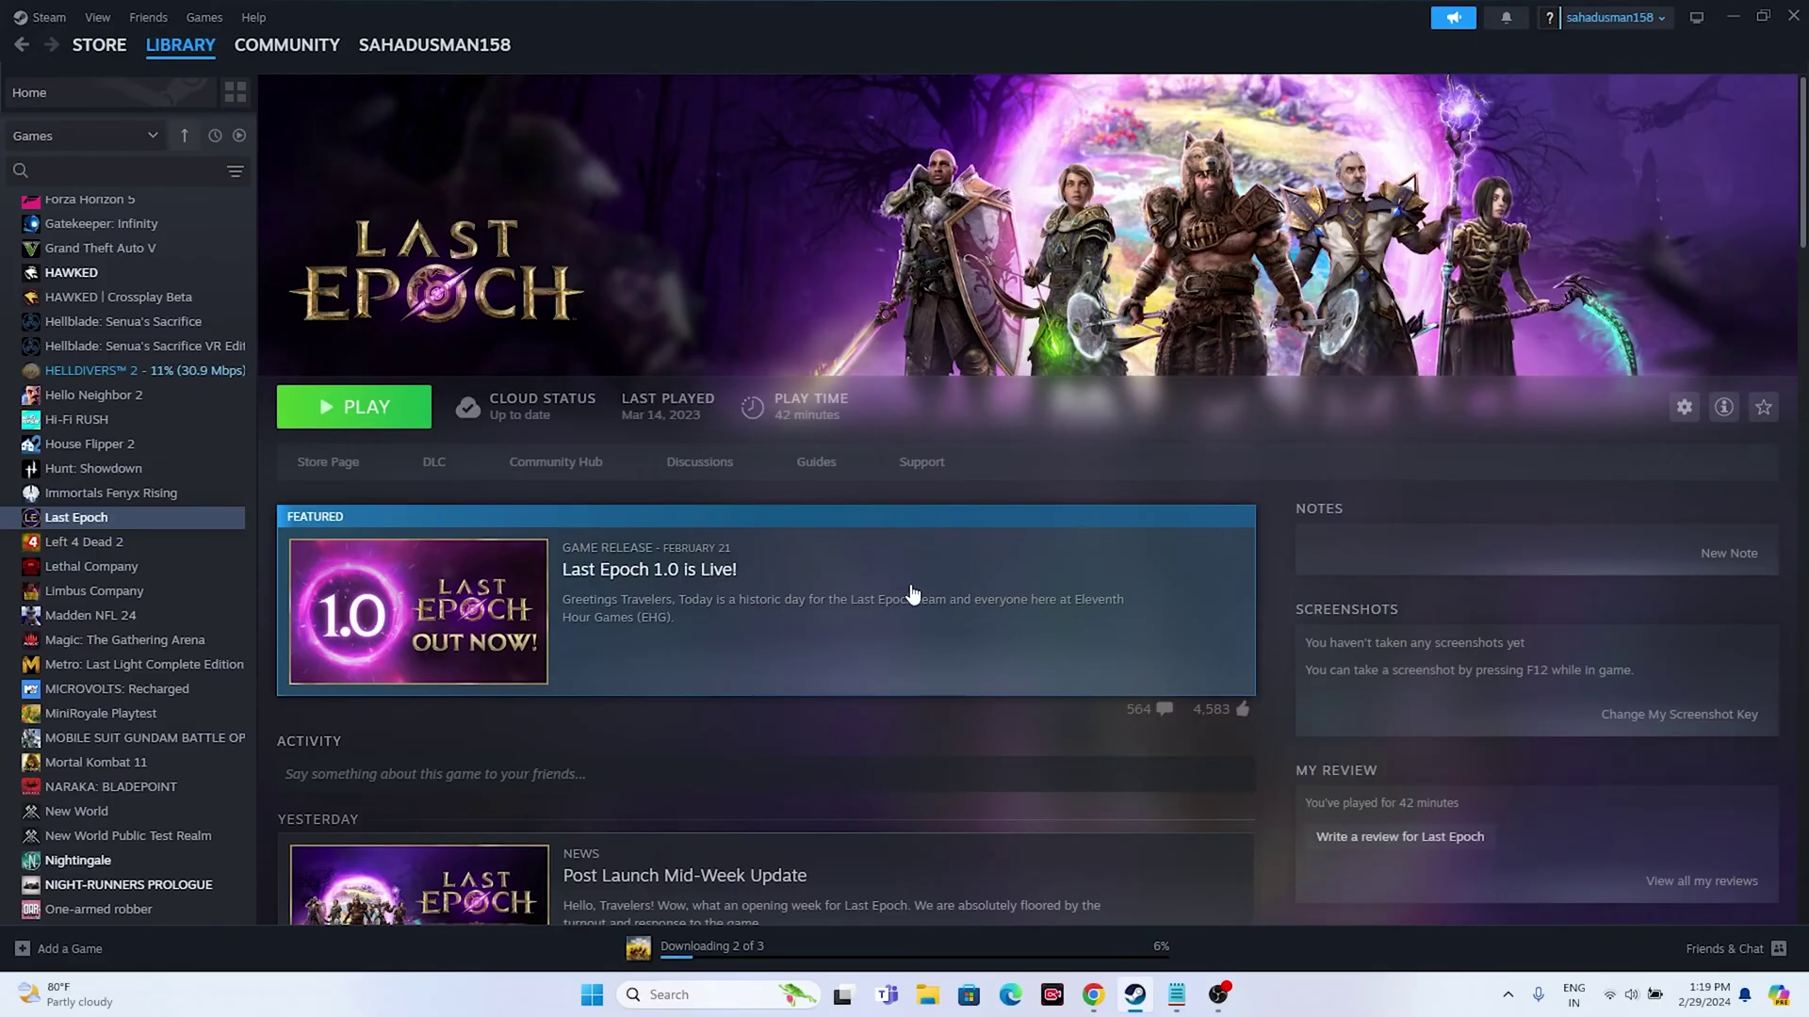
click(1730, 17)
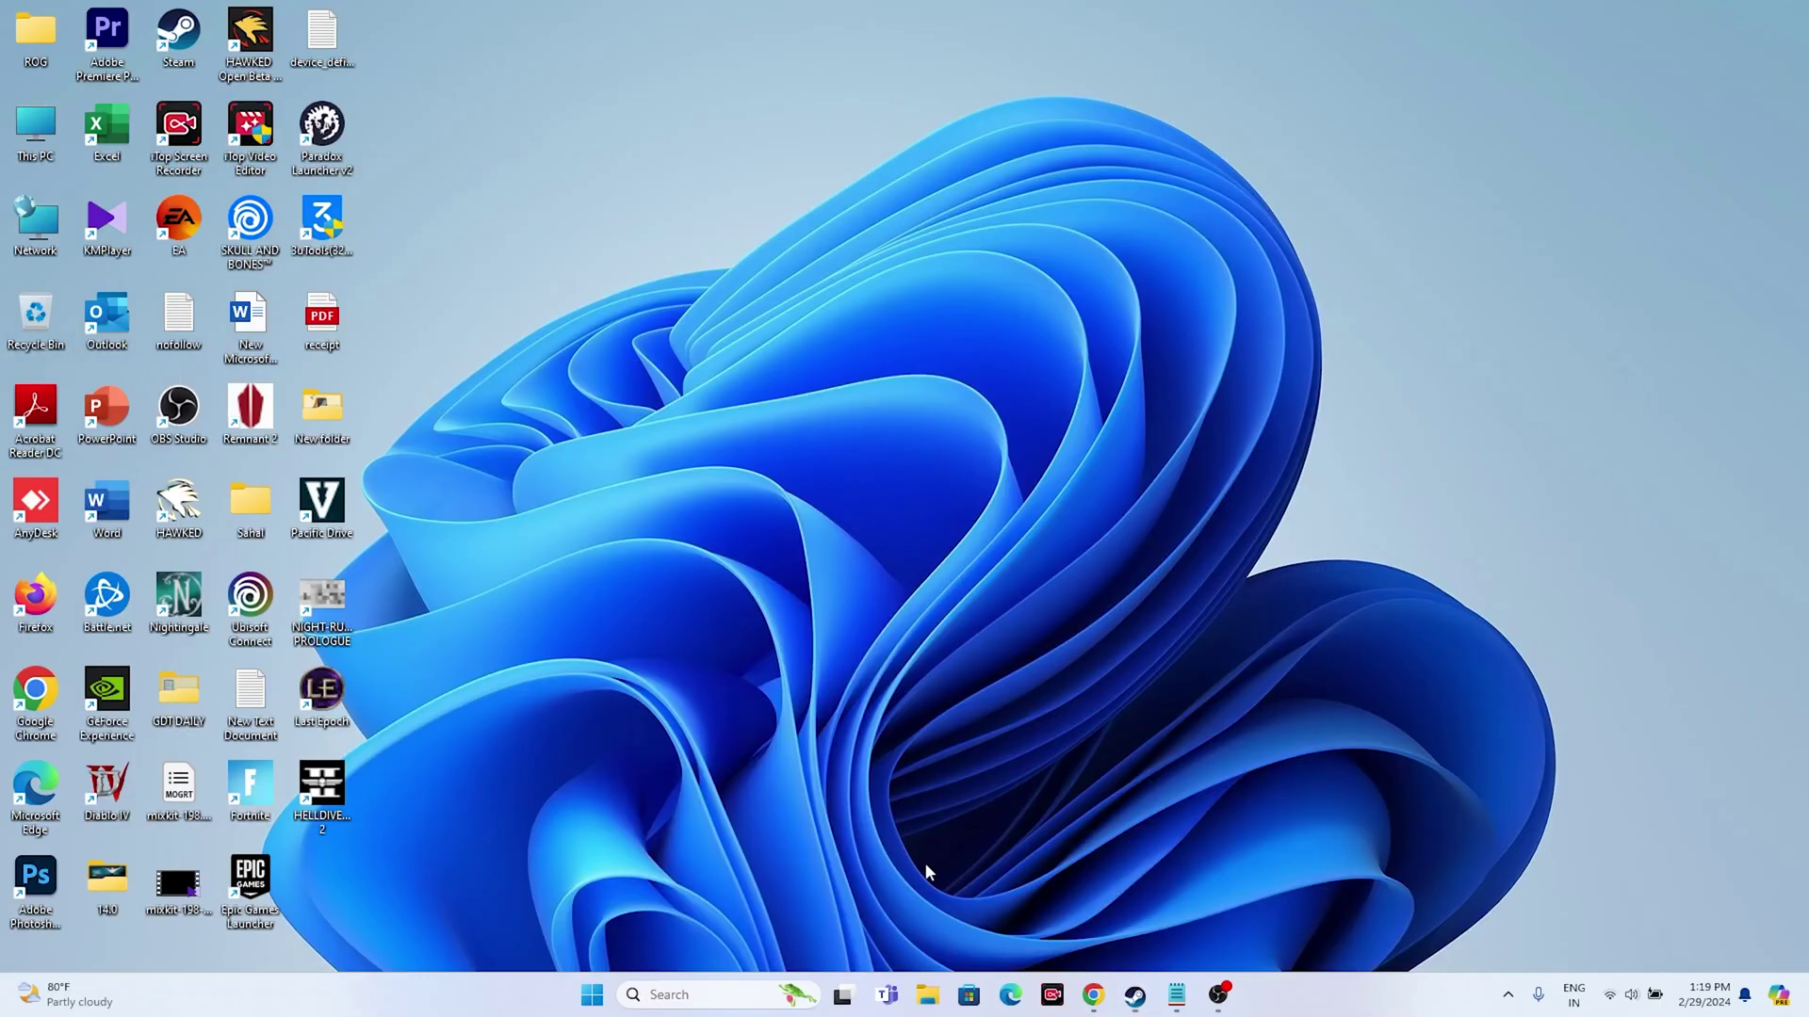
click(735, 997)
click(716, 665)
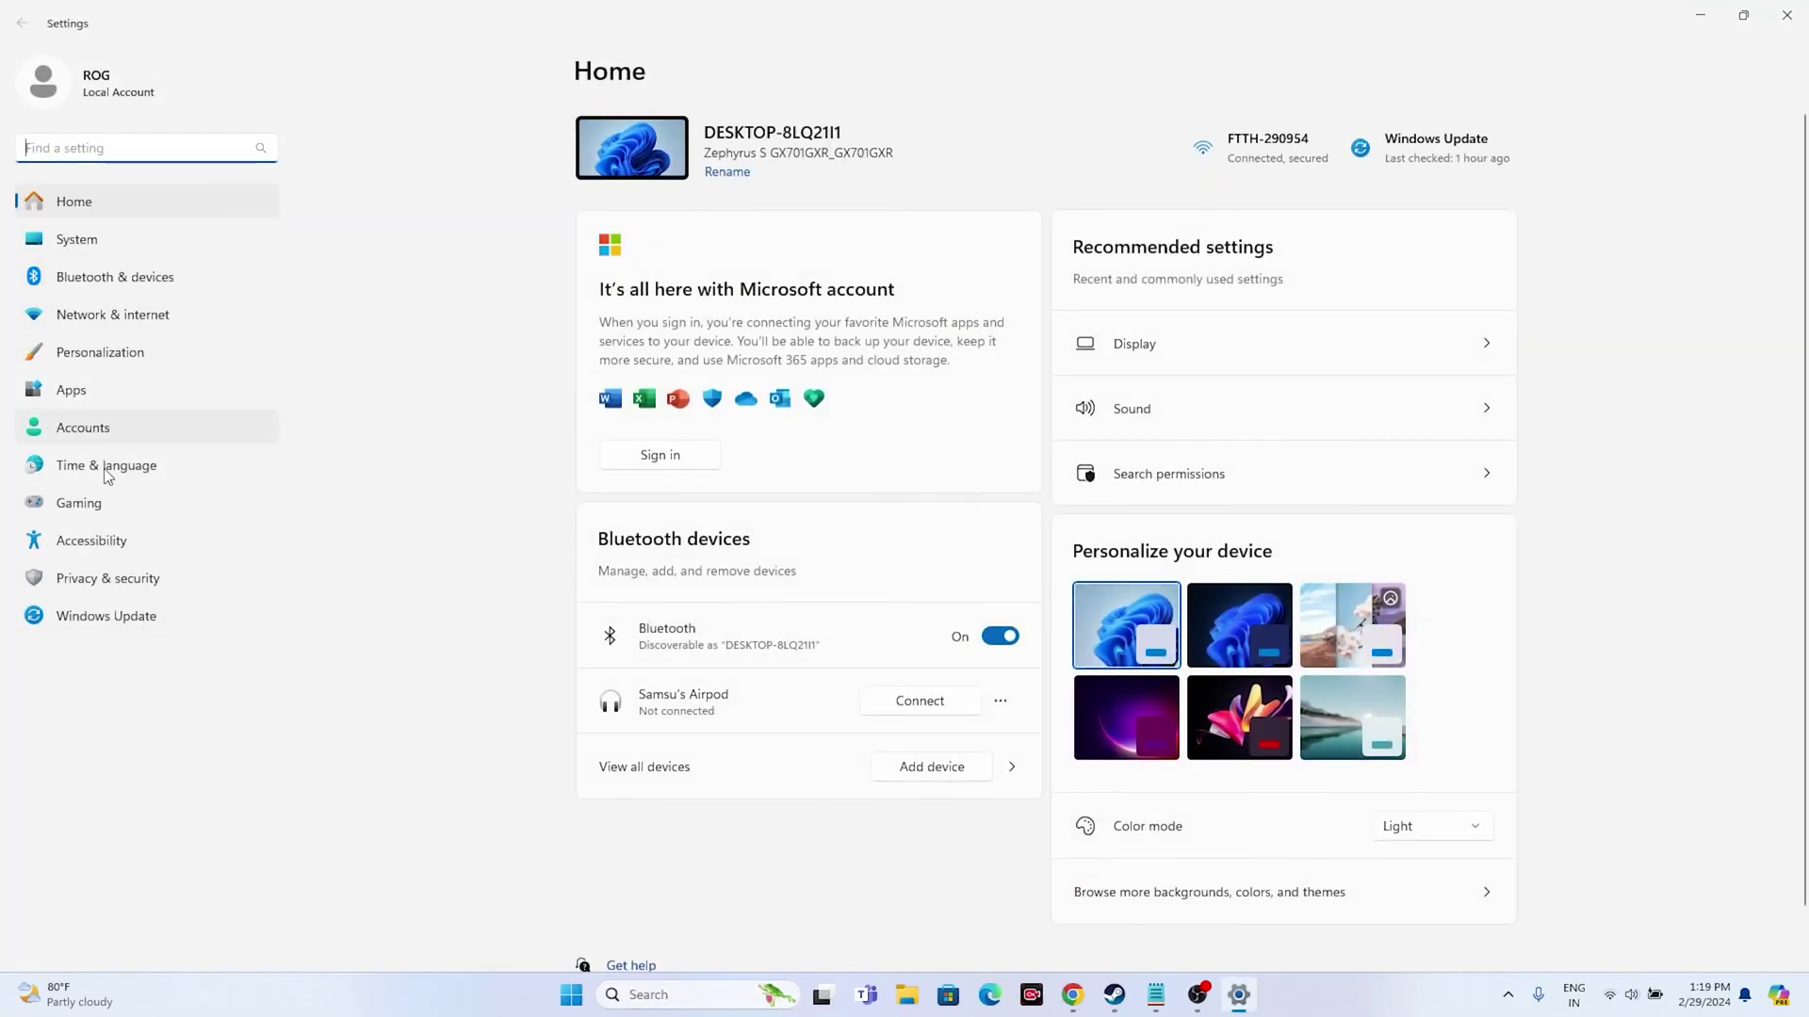
click(96, 614)
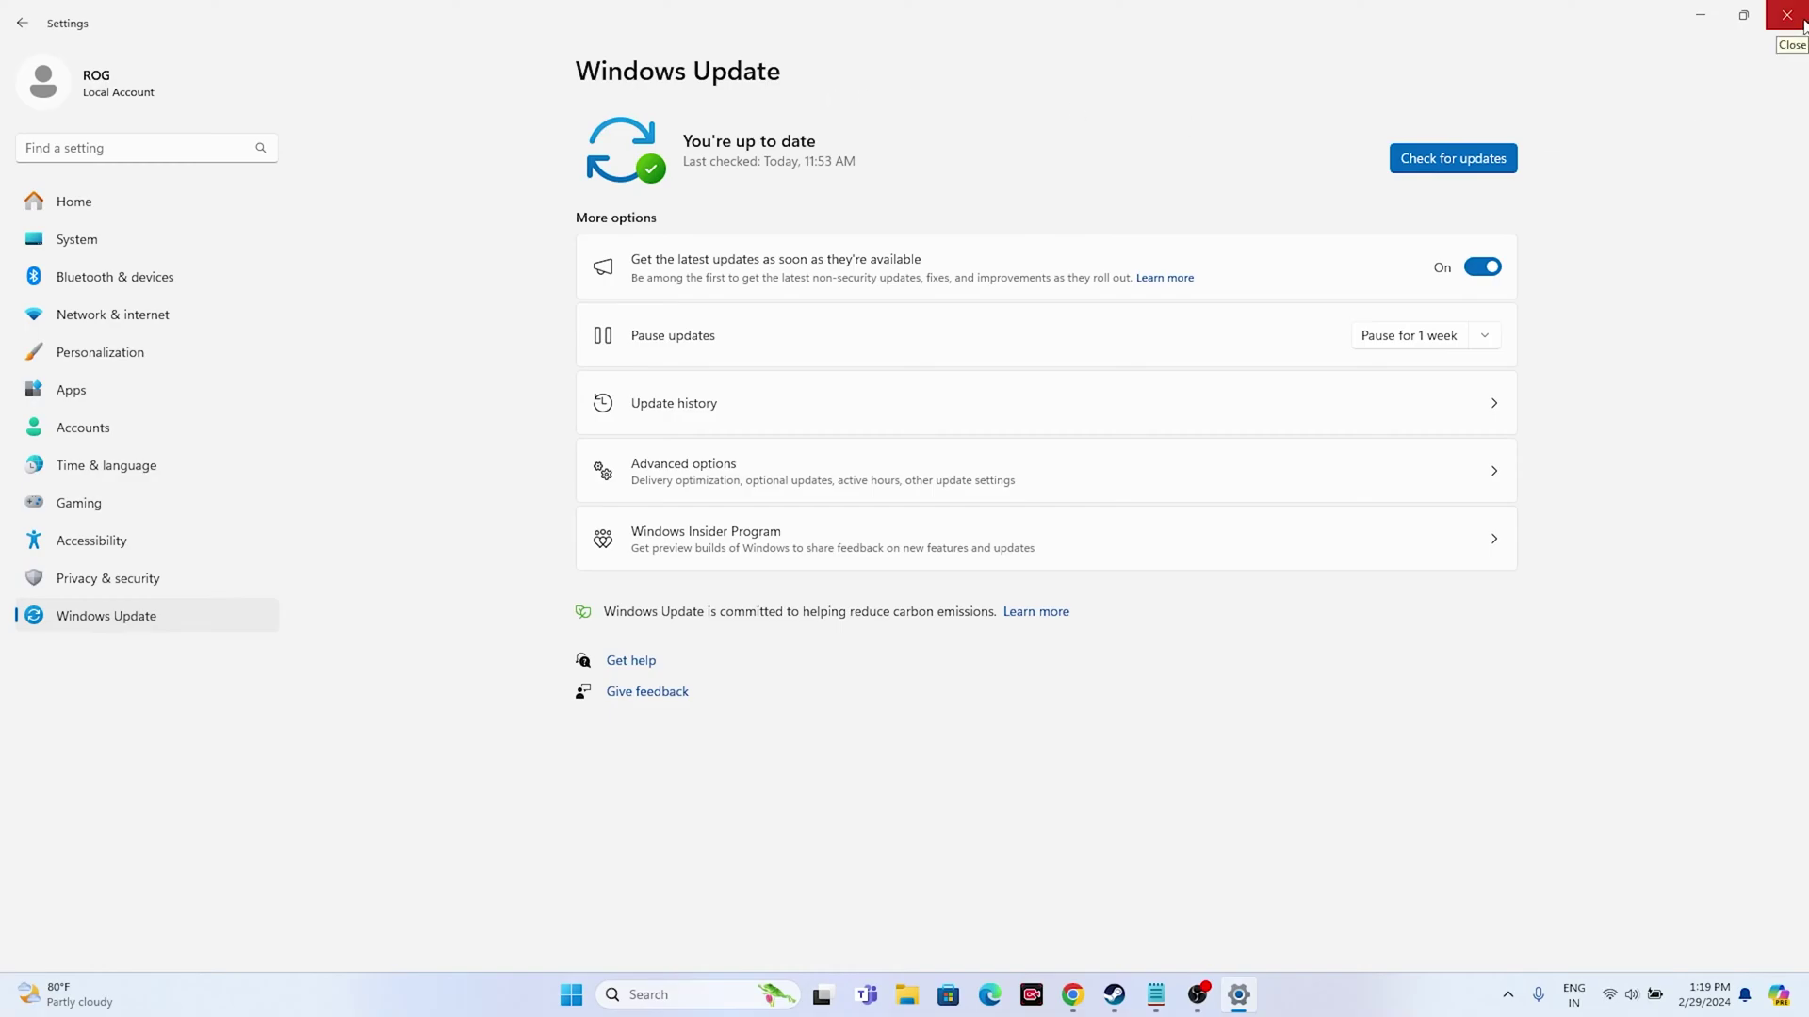
click(1787, 16)
Step: Switch to Notepad, review the list of ipconfig and netsh network commands, and minimize it
click(1176, 993)
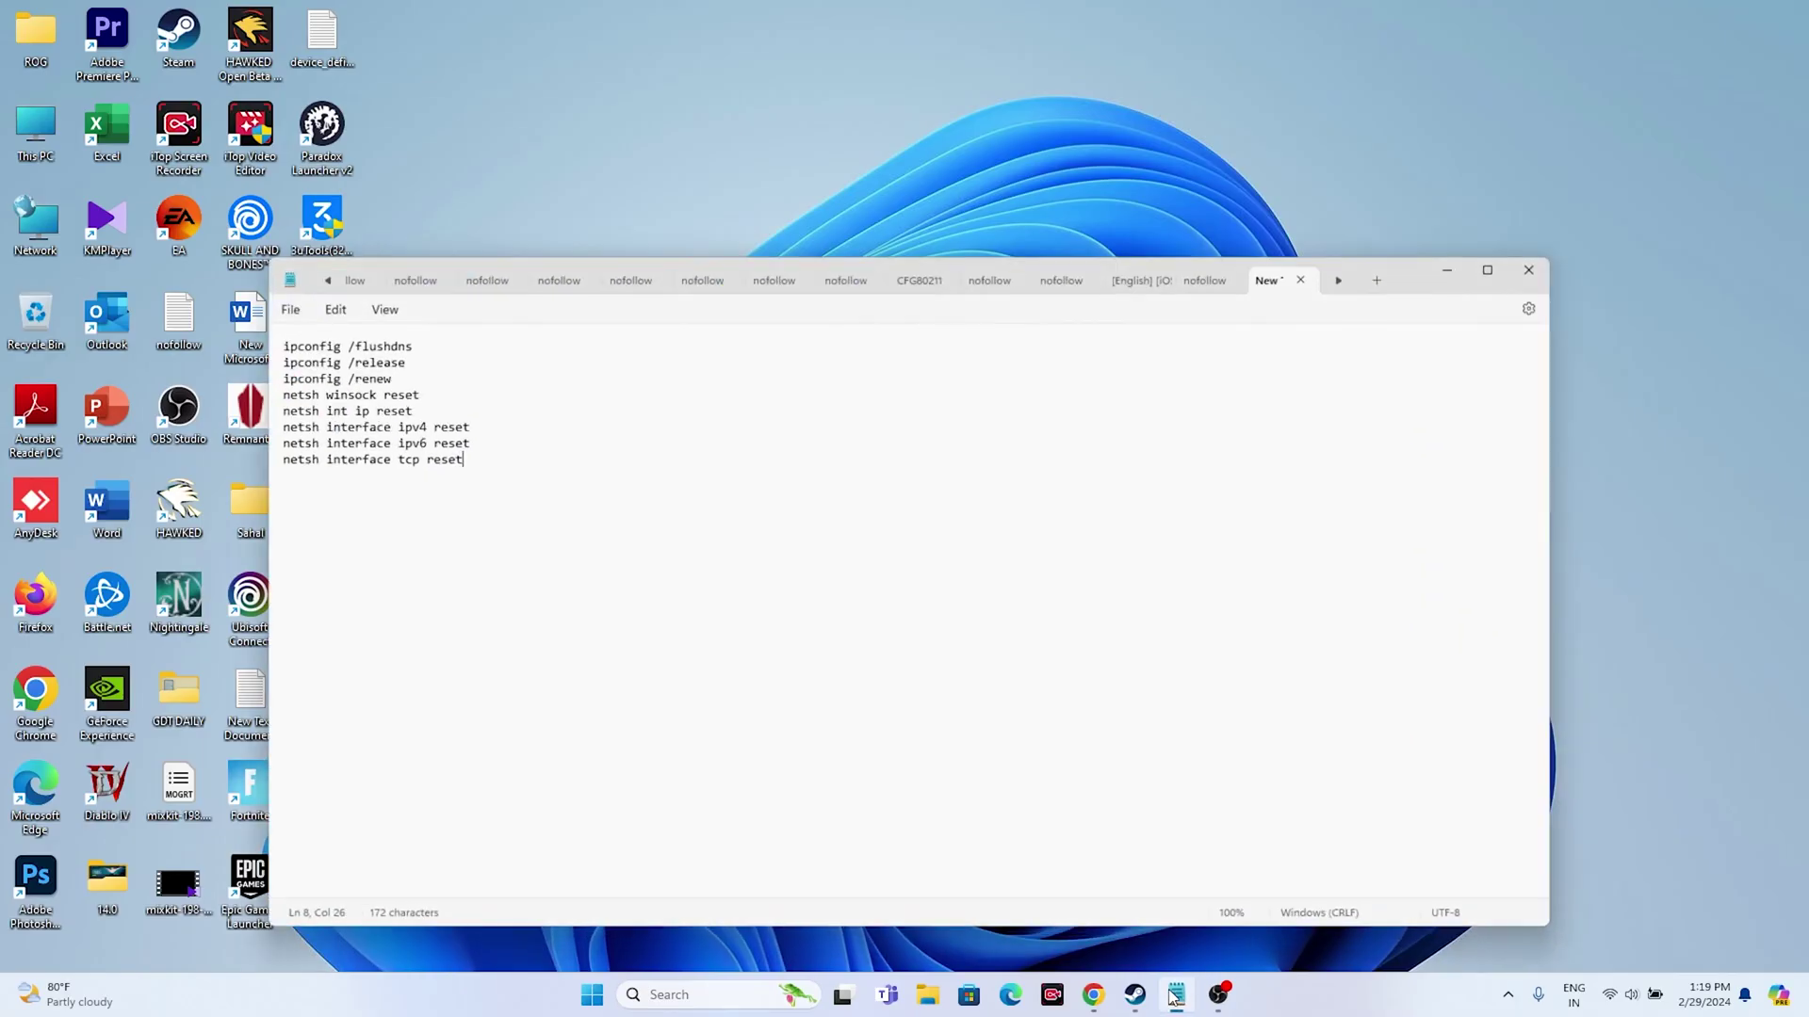
drag(234, 326, 370, 332)
click(371, 332)
drag(236, 333, 372, 331)
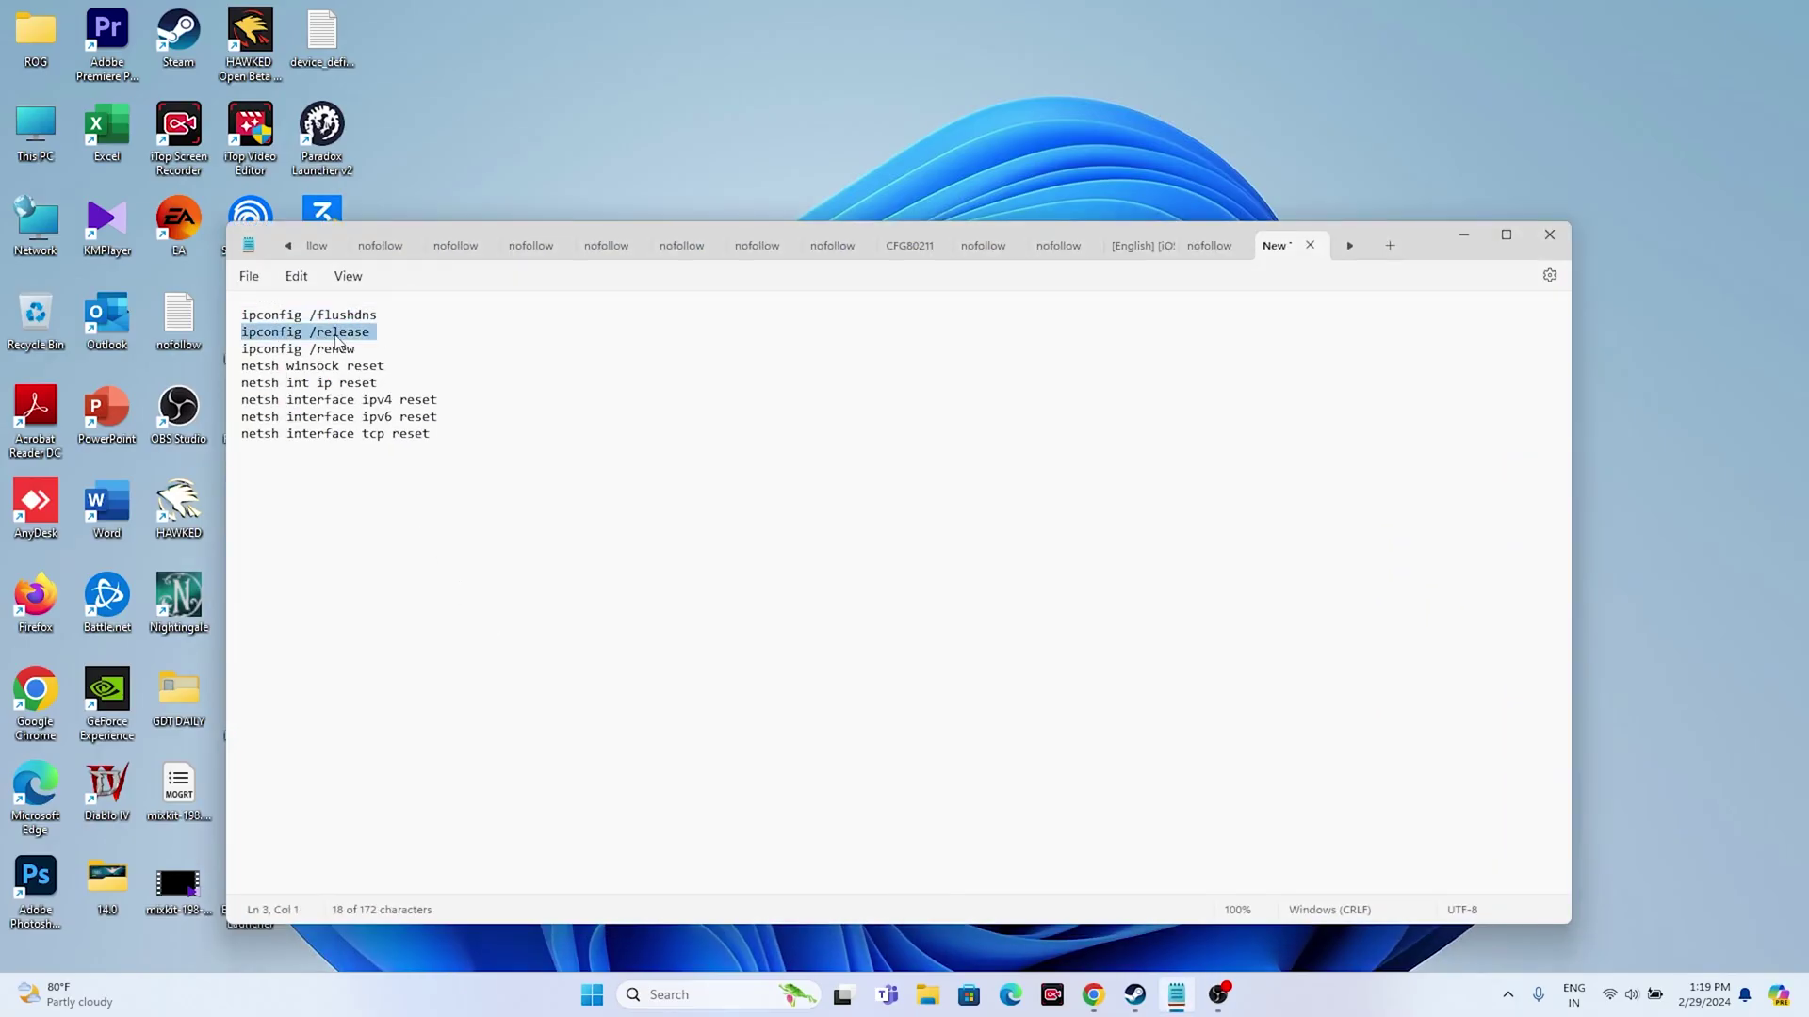
click(385, 366)
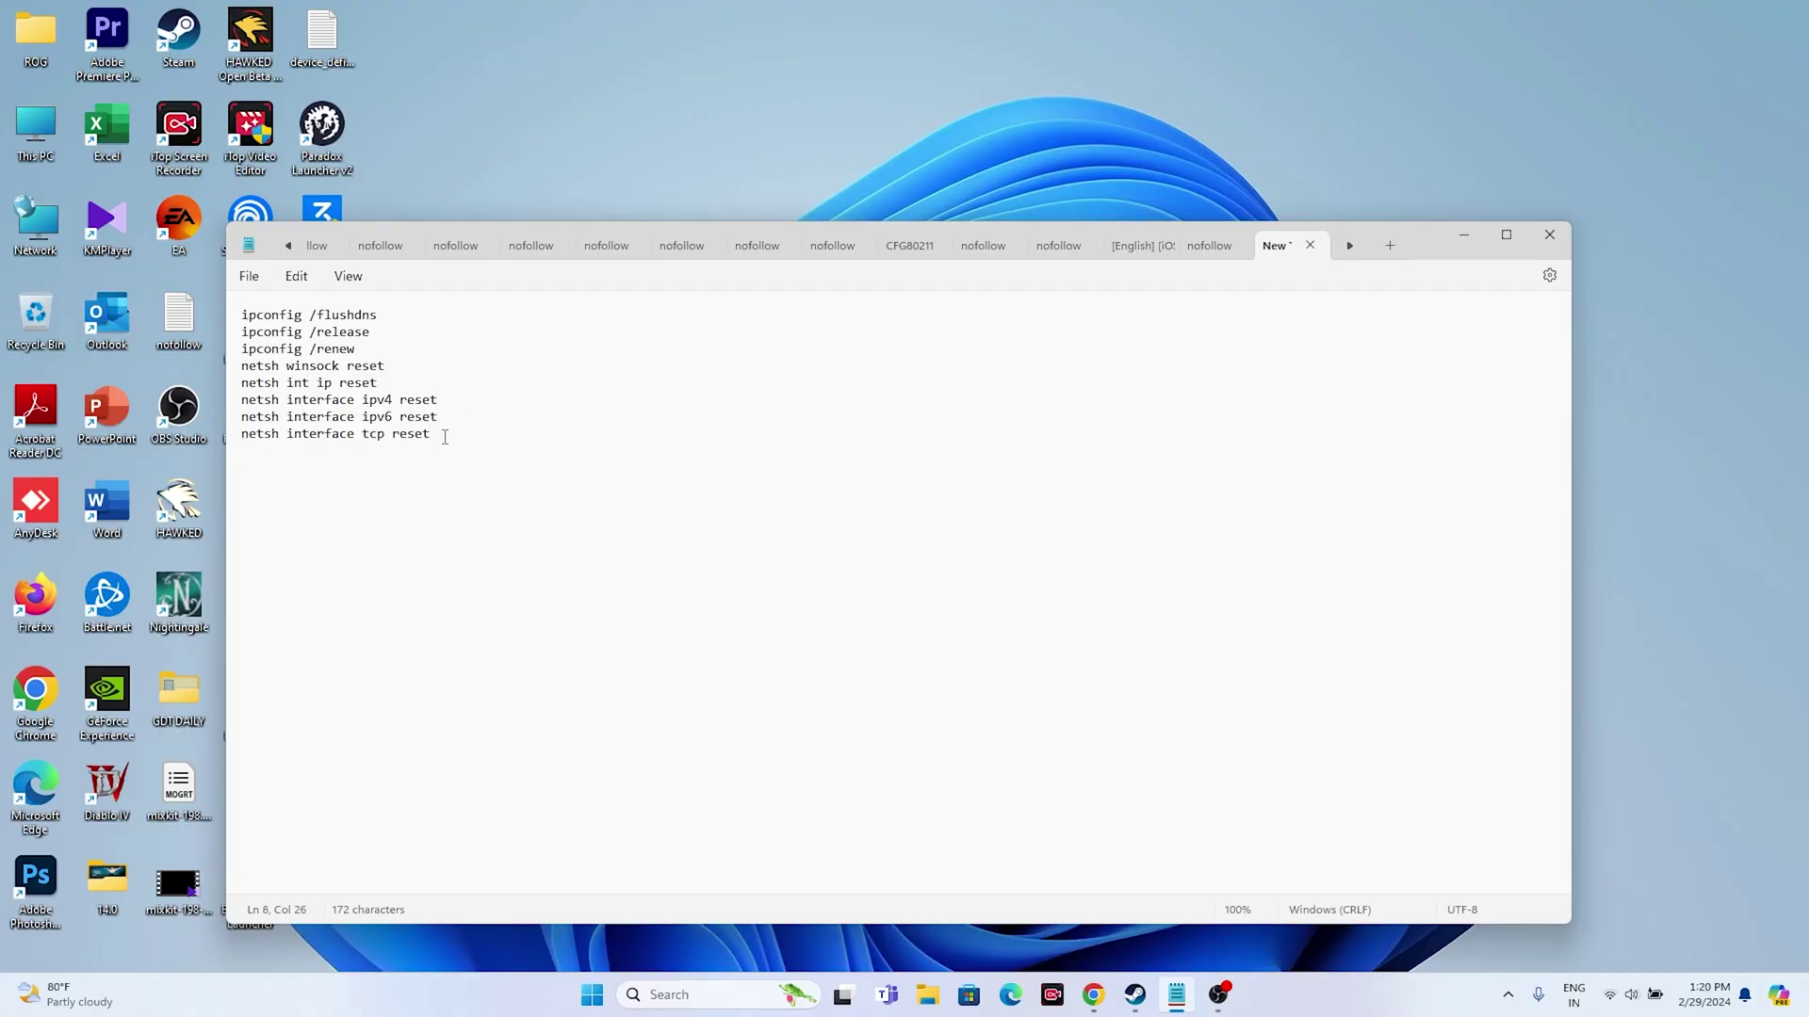
click(1464, 236)
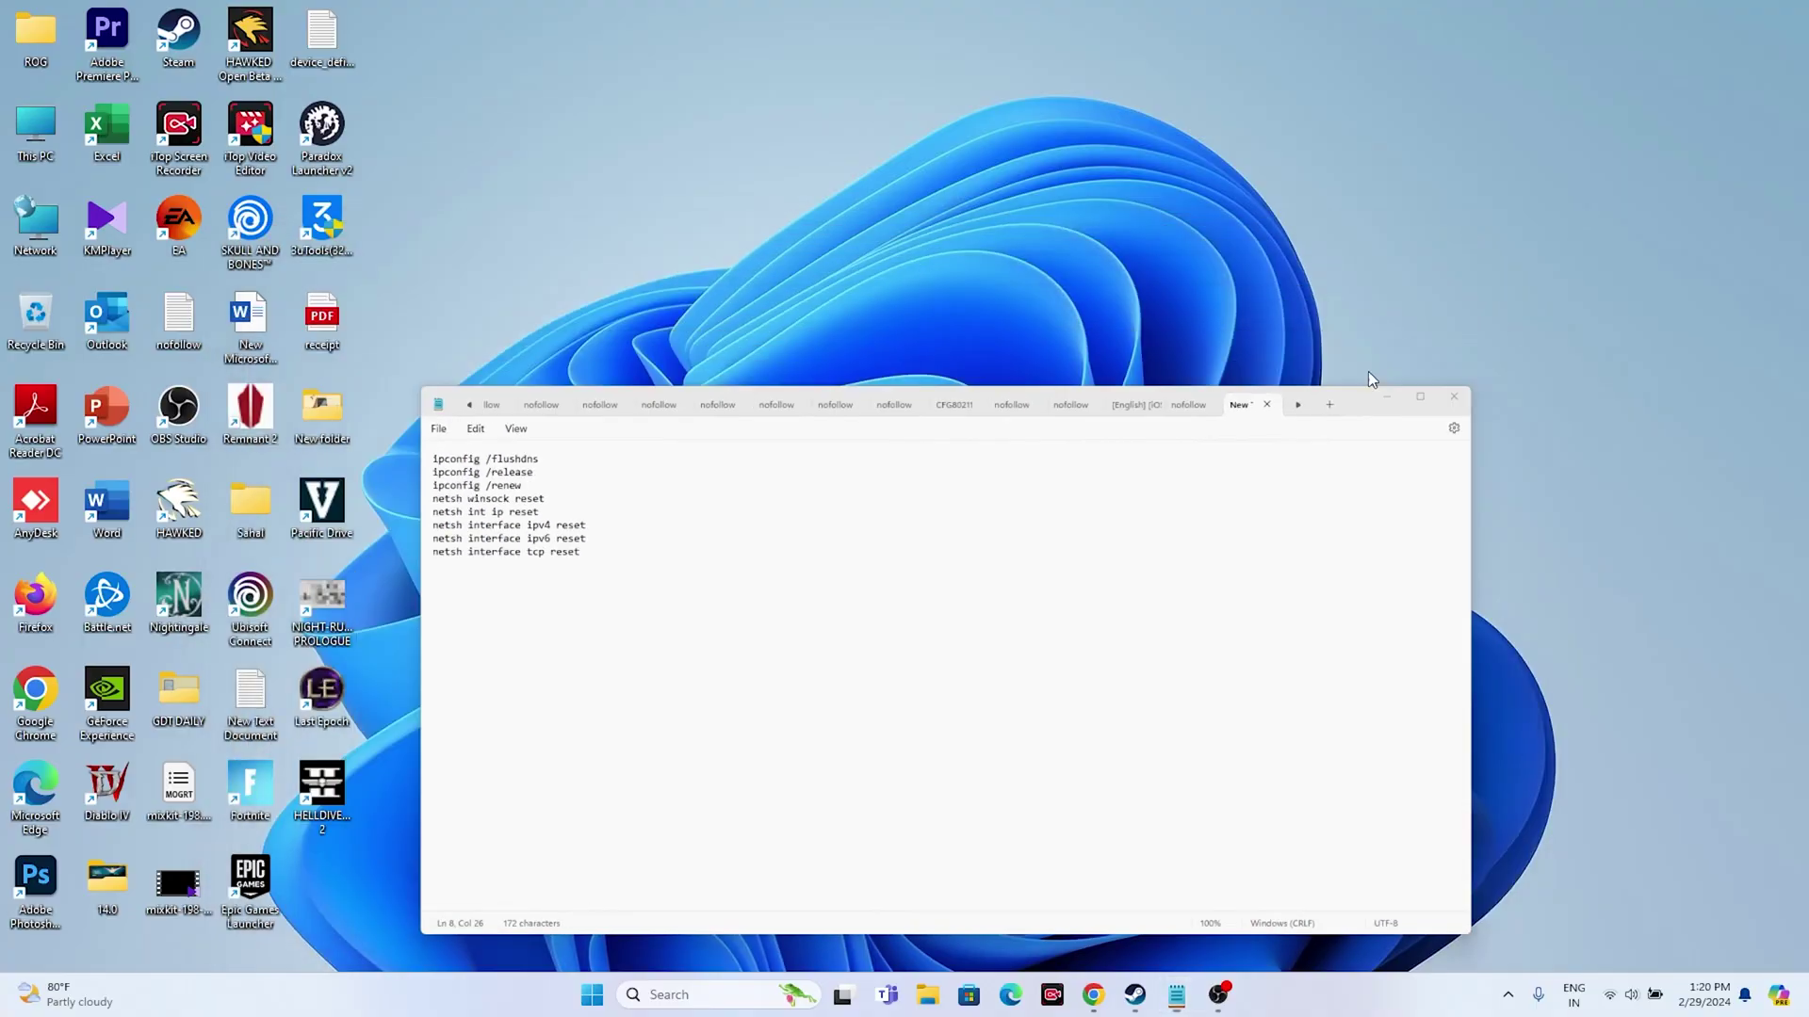
Step: Search Windows for cmd and run Command Prompt as administrator
click(656, 989)
text(cmd)
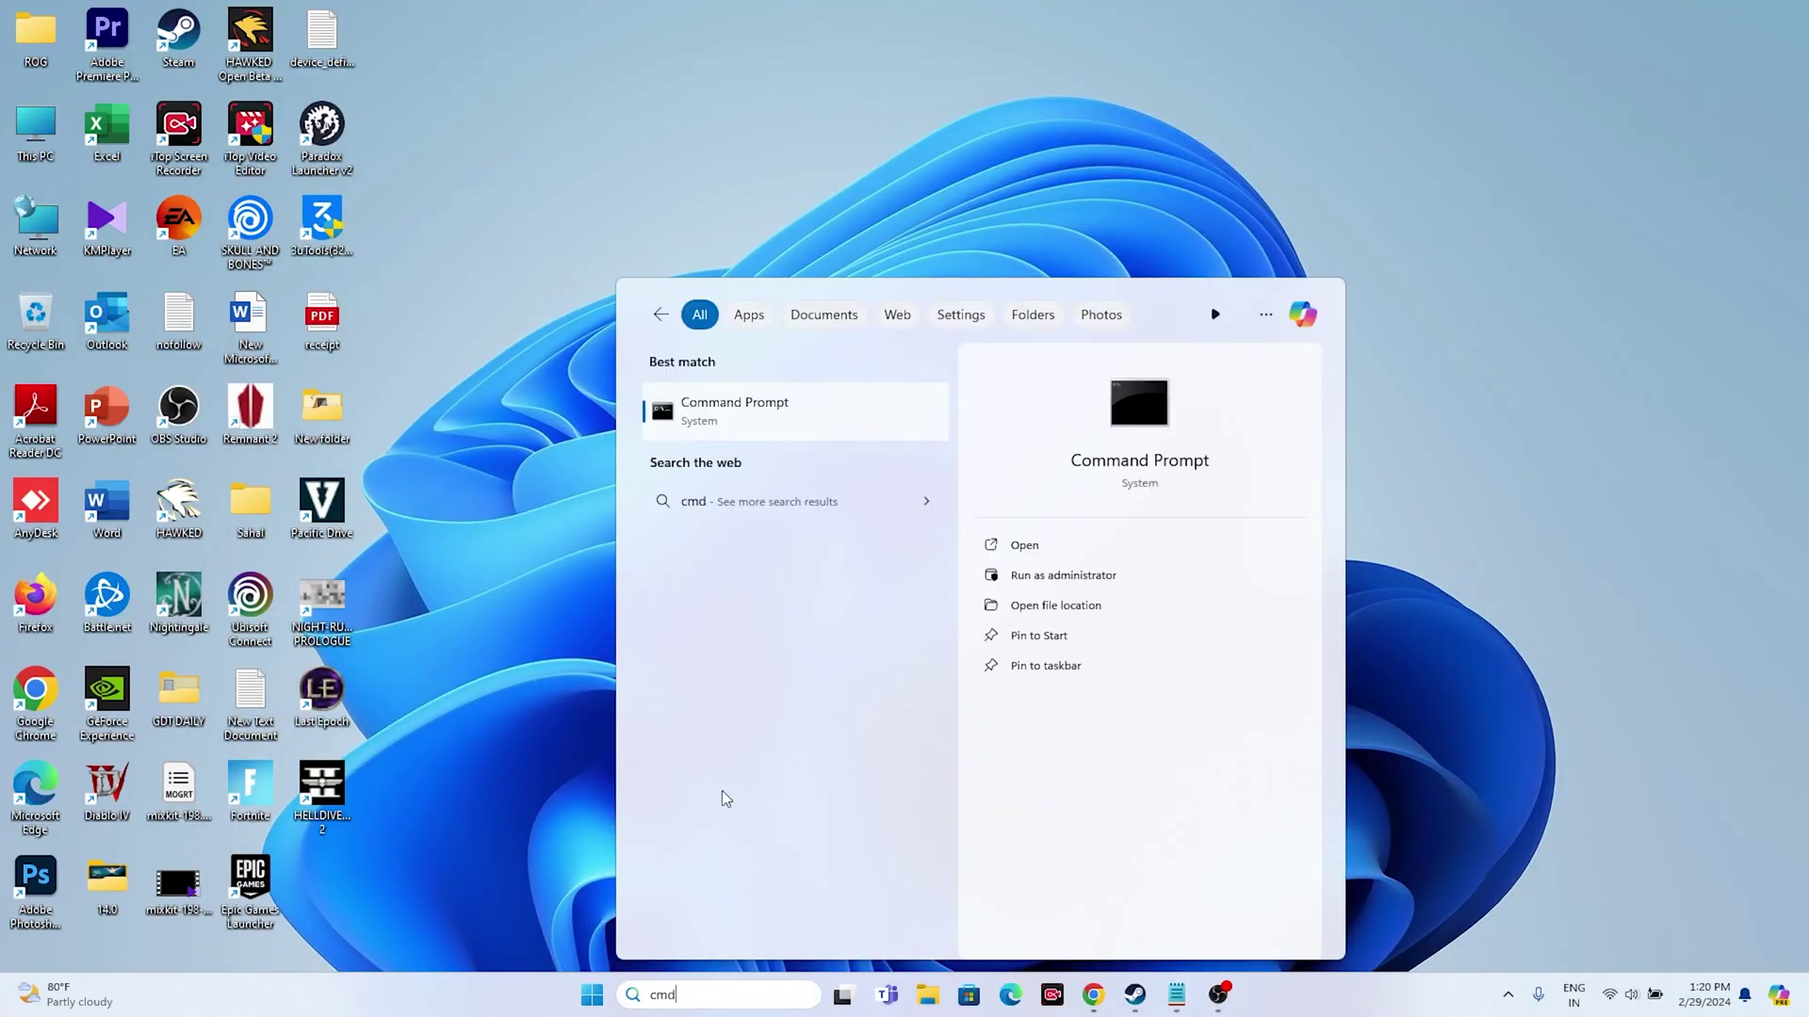
click(1135, 576)
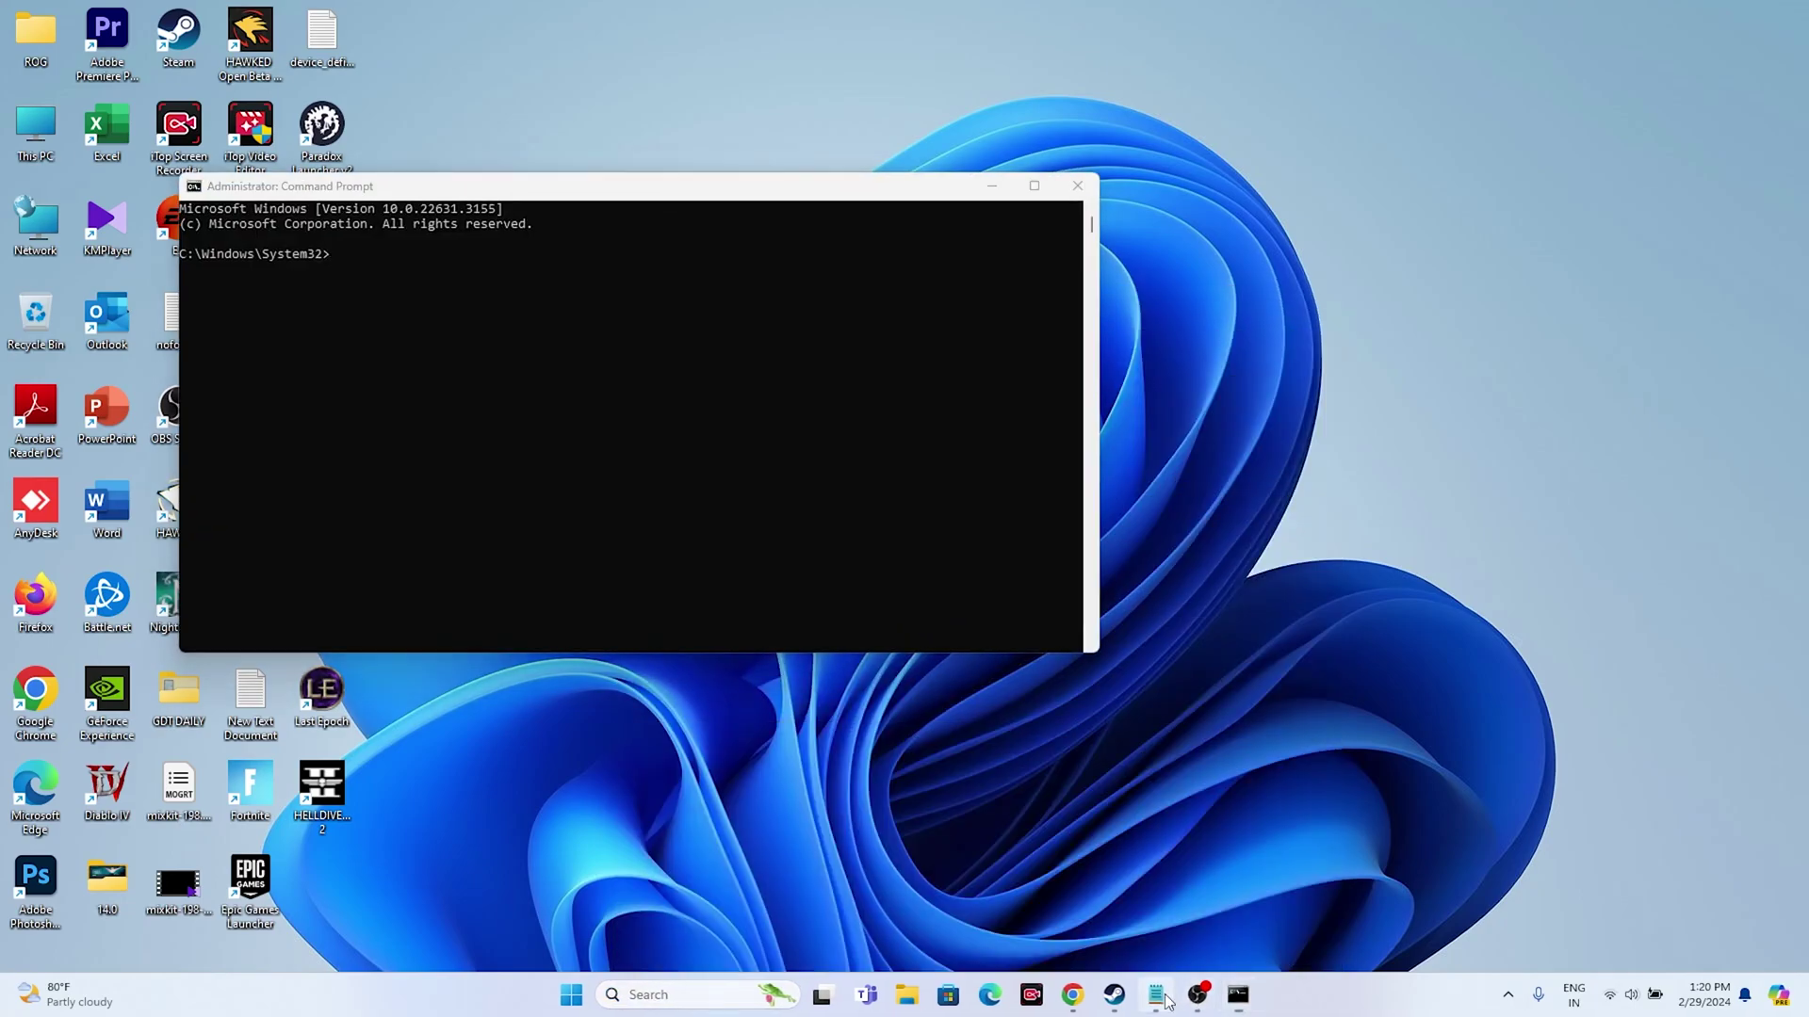
Step: Switch to Notepad and copy the ipconfig /flushdns command
click(1164, 999)
drag(389, 318, 262, 321)
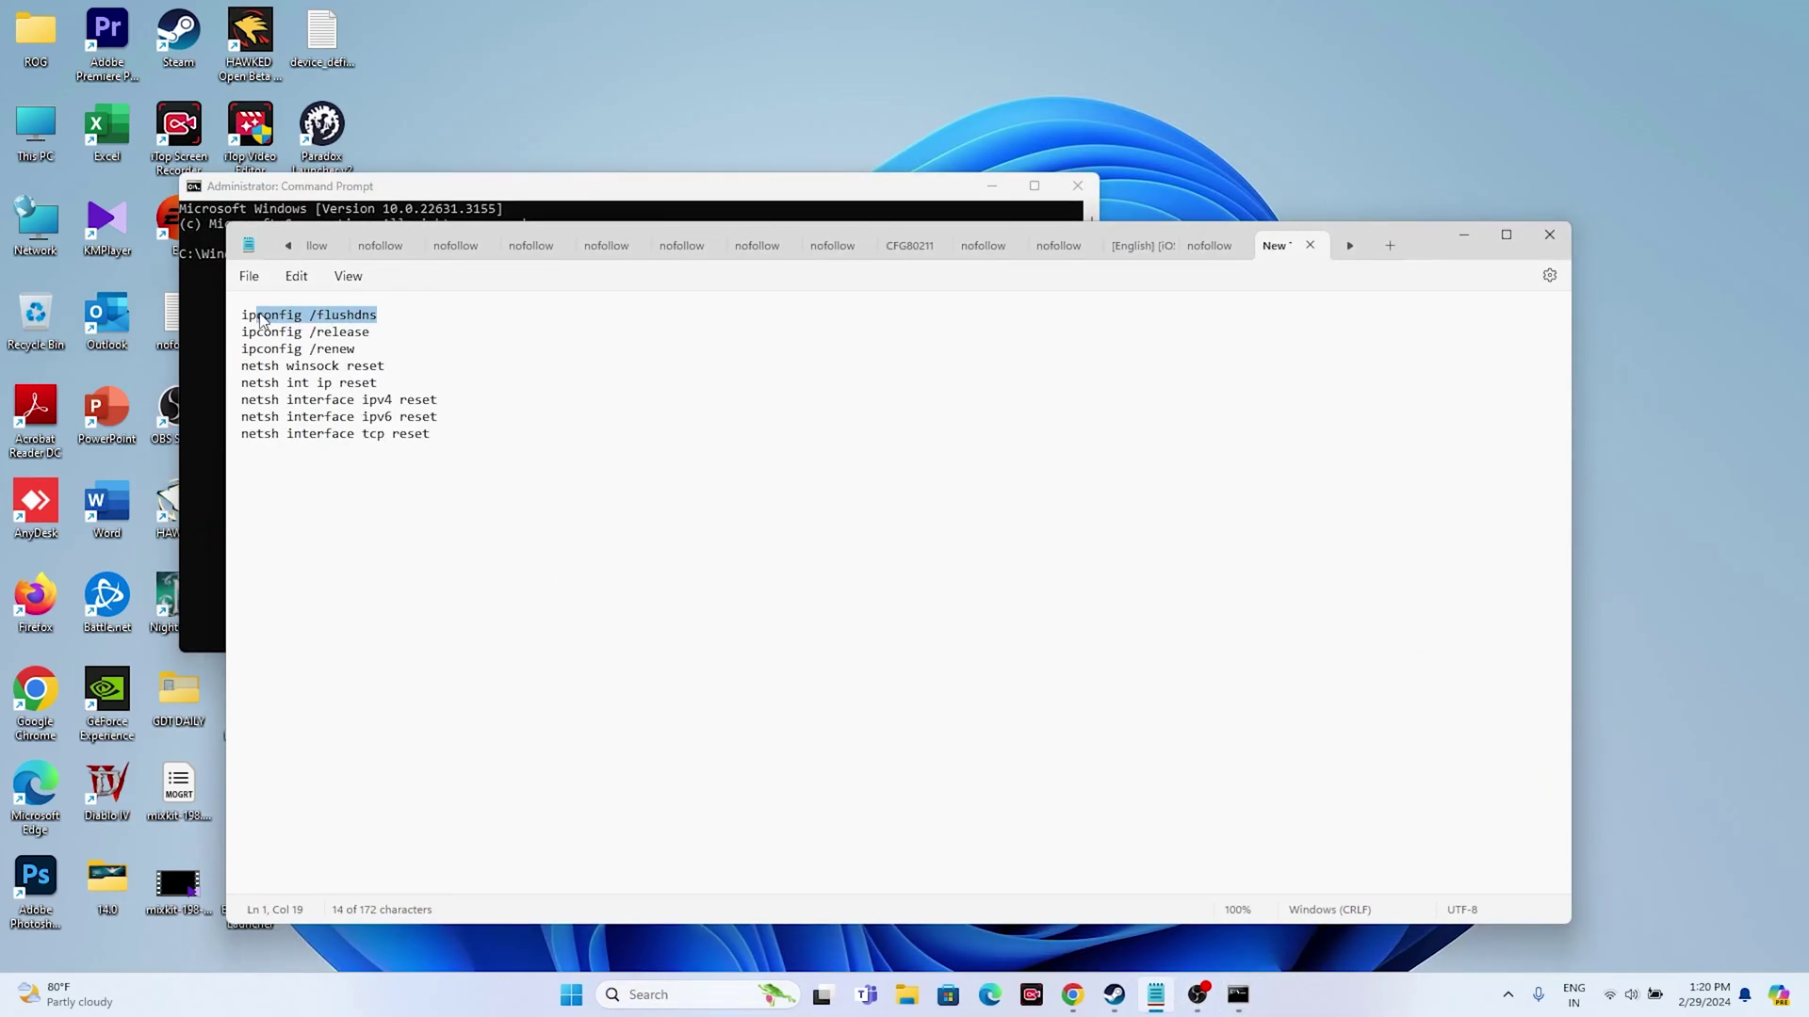
right_click(323, 325)
click(396, 420)
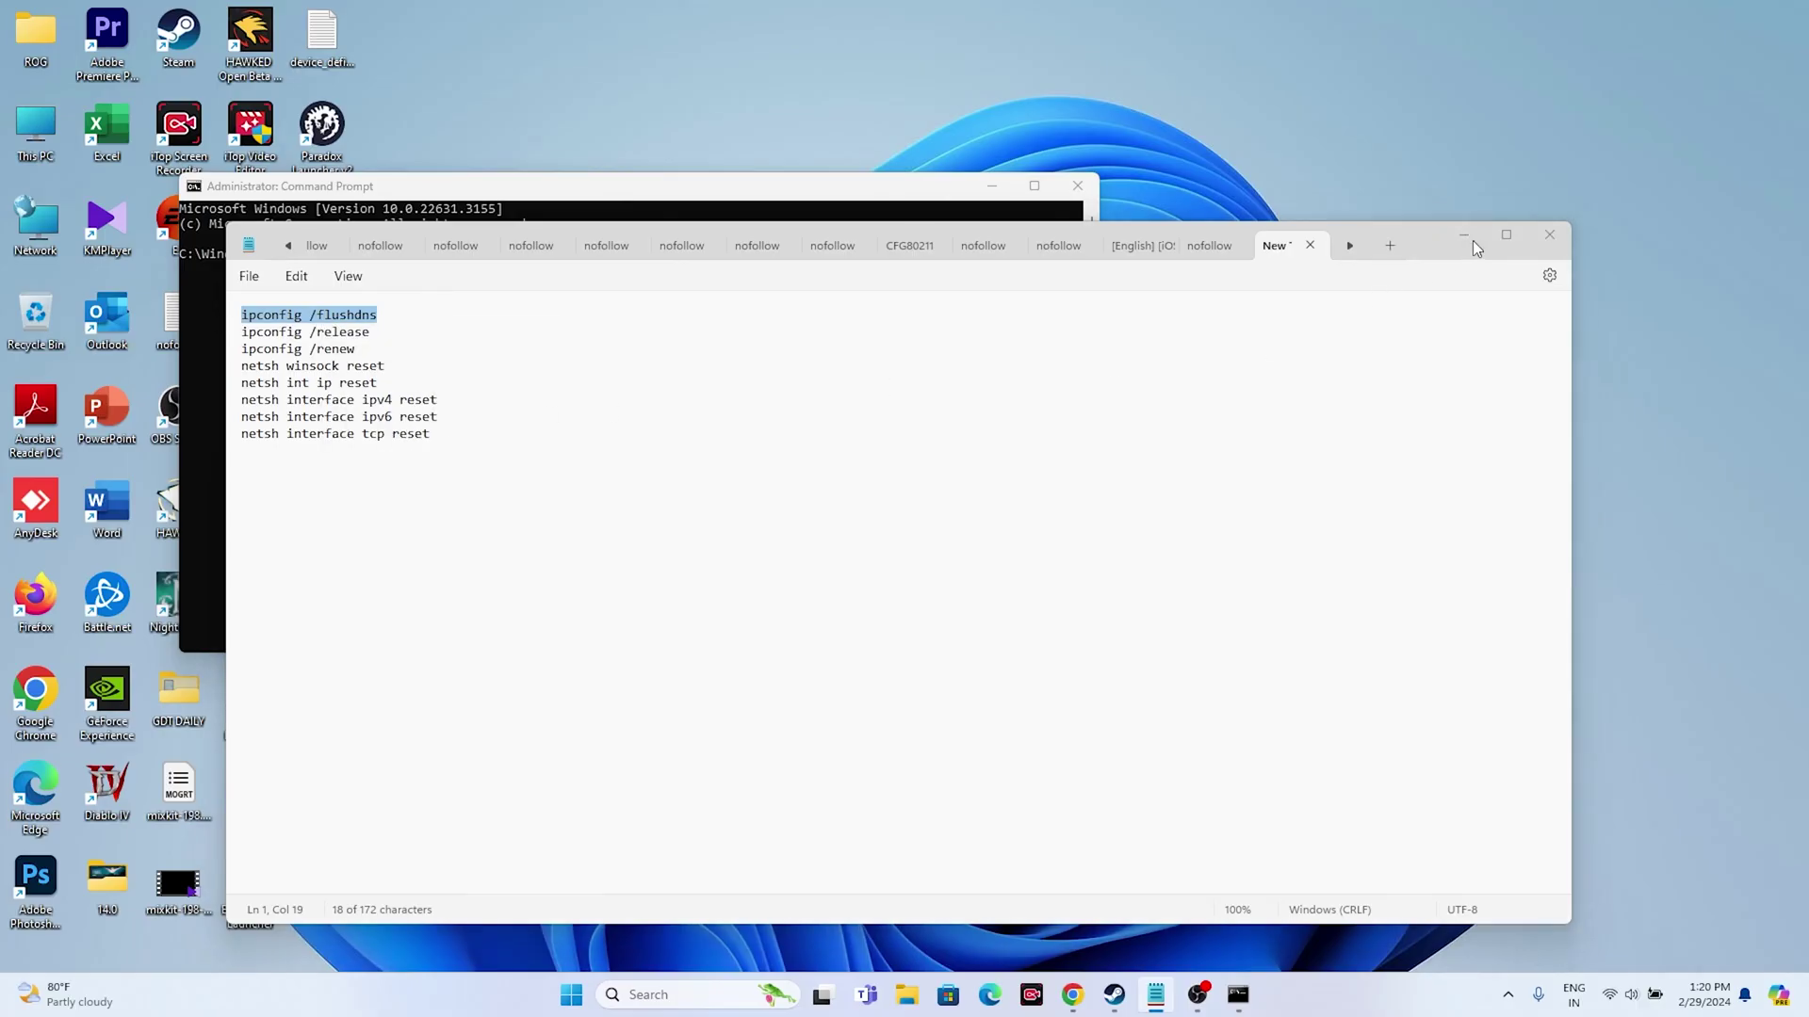
Step: Return to Command Prompt and run the copied ipconfig /flushdns command
click(1472, 240)
right_click(398, 264)
key(Return)
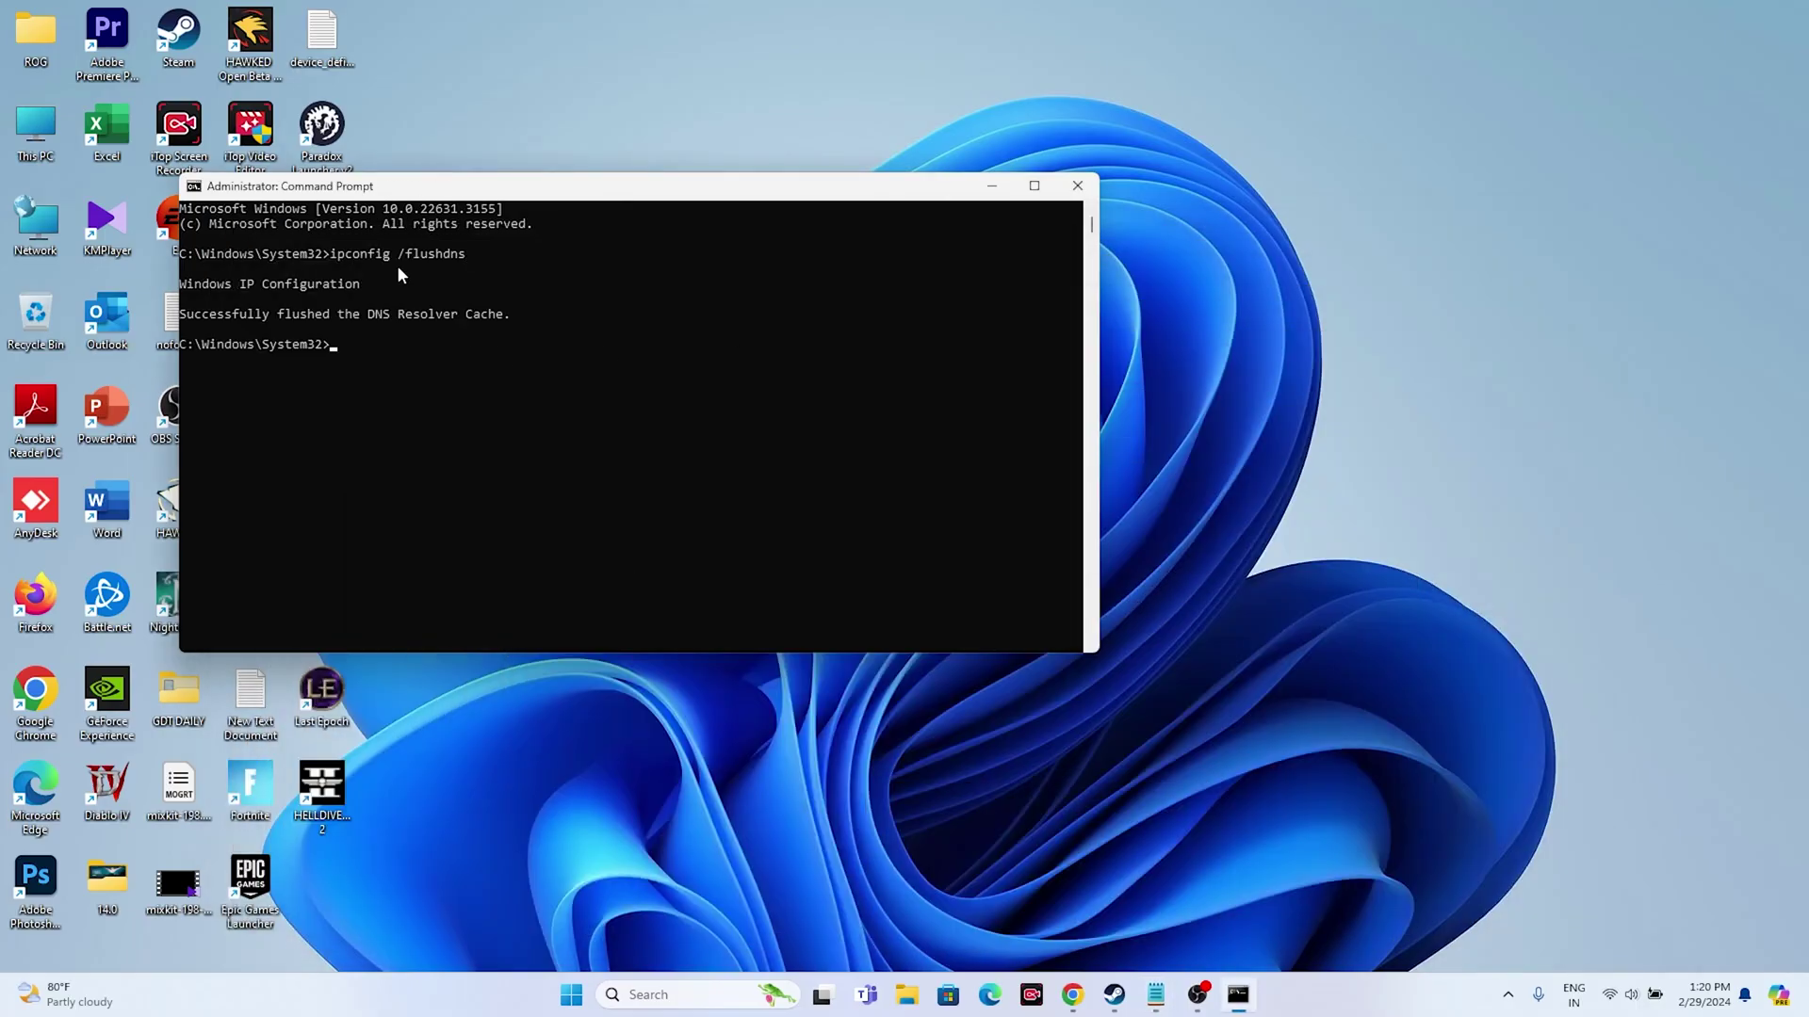
Step: Copy the ipconfig /release command from the Notepad list and run it in Command Prompt
click(1155, 995)
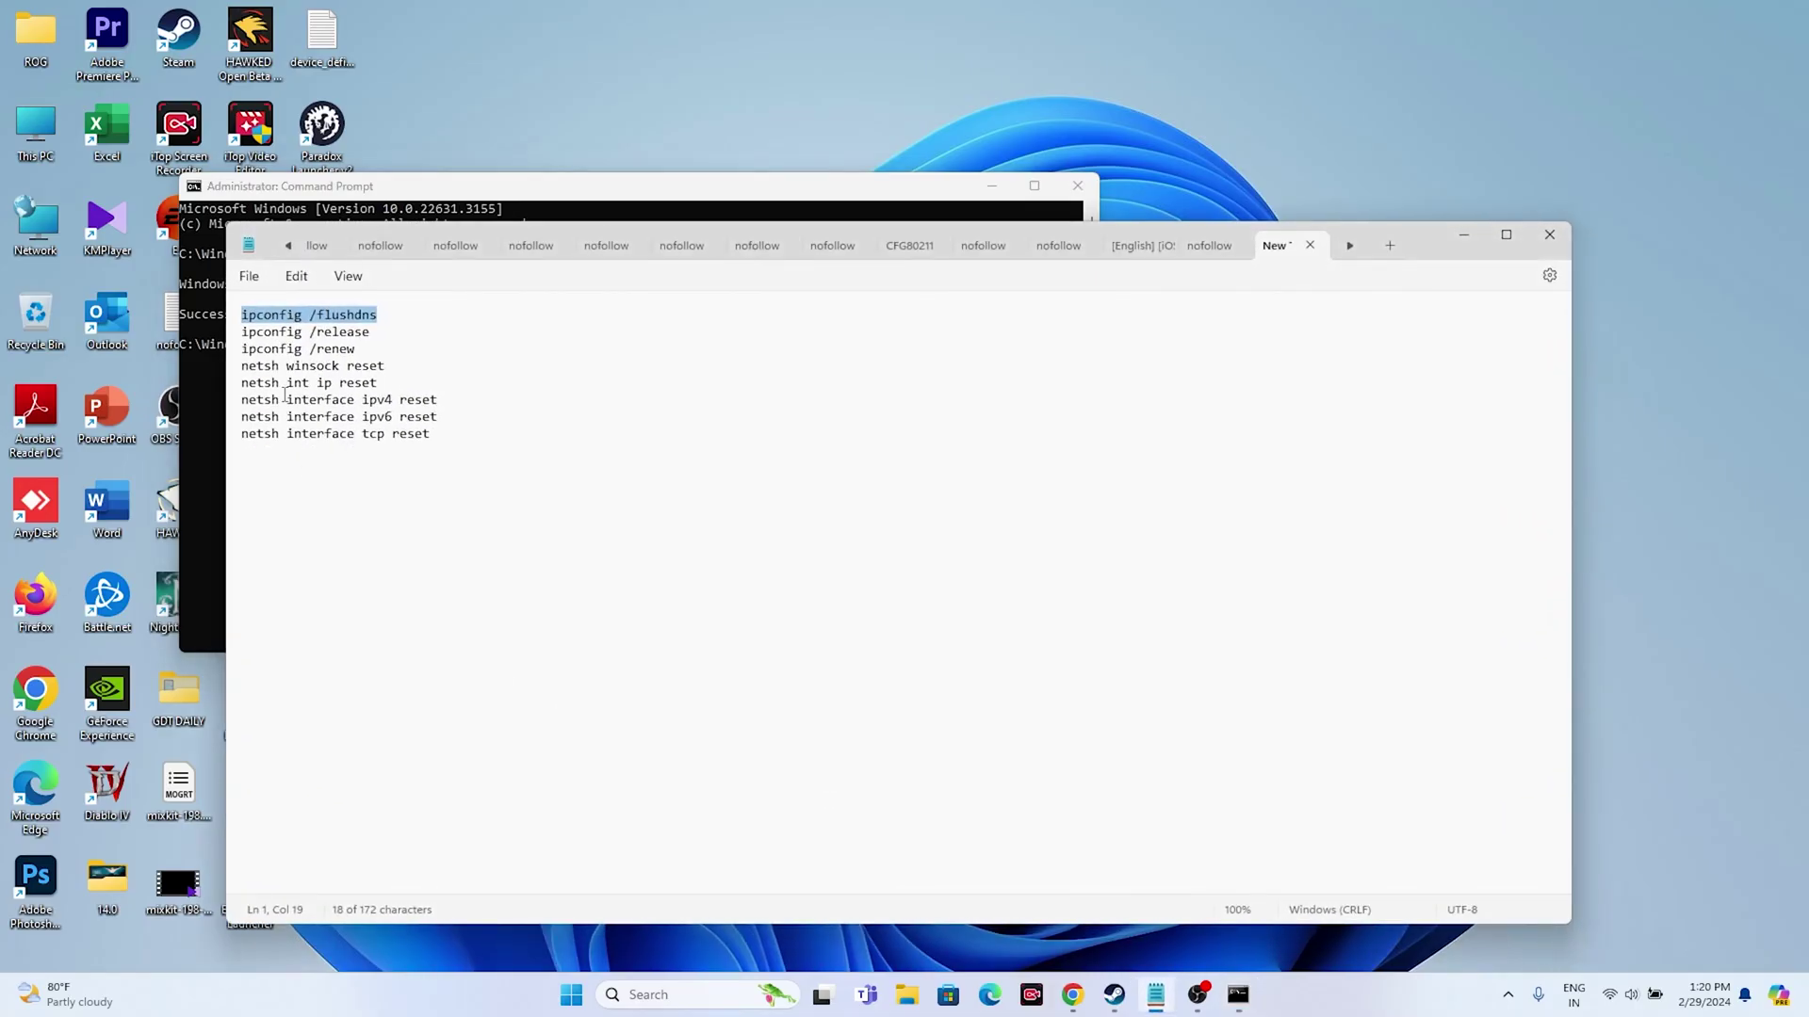
drag(371, 336, 241, 336)
right_click(283, 337)
click(382, 426)
text(ipconfig /release)
key(Return)
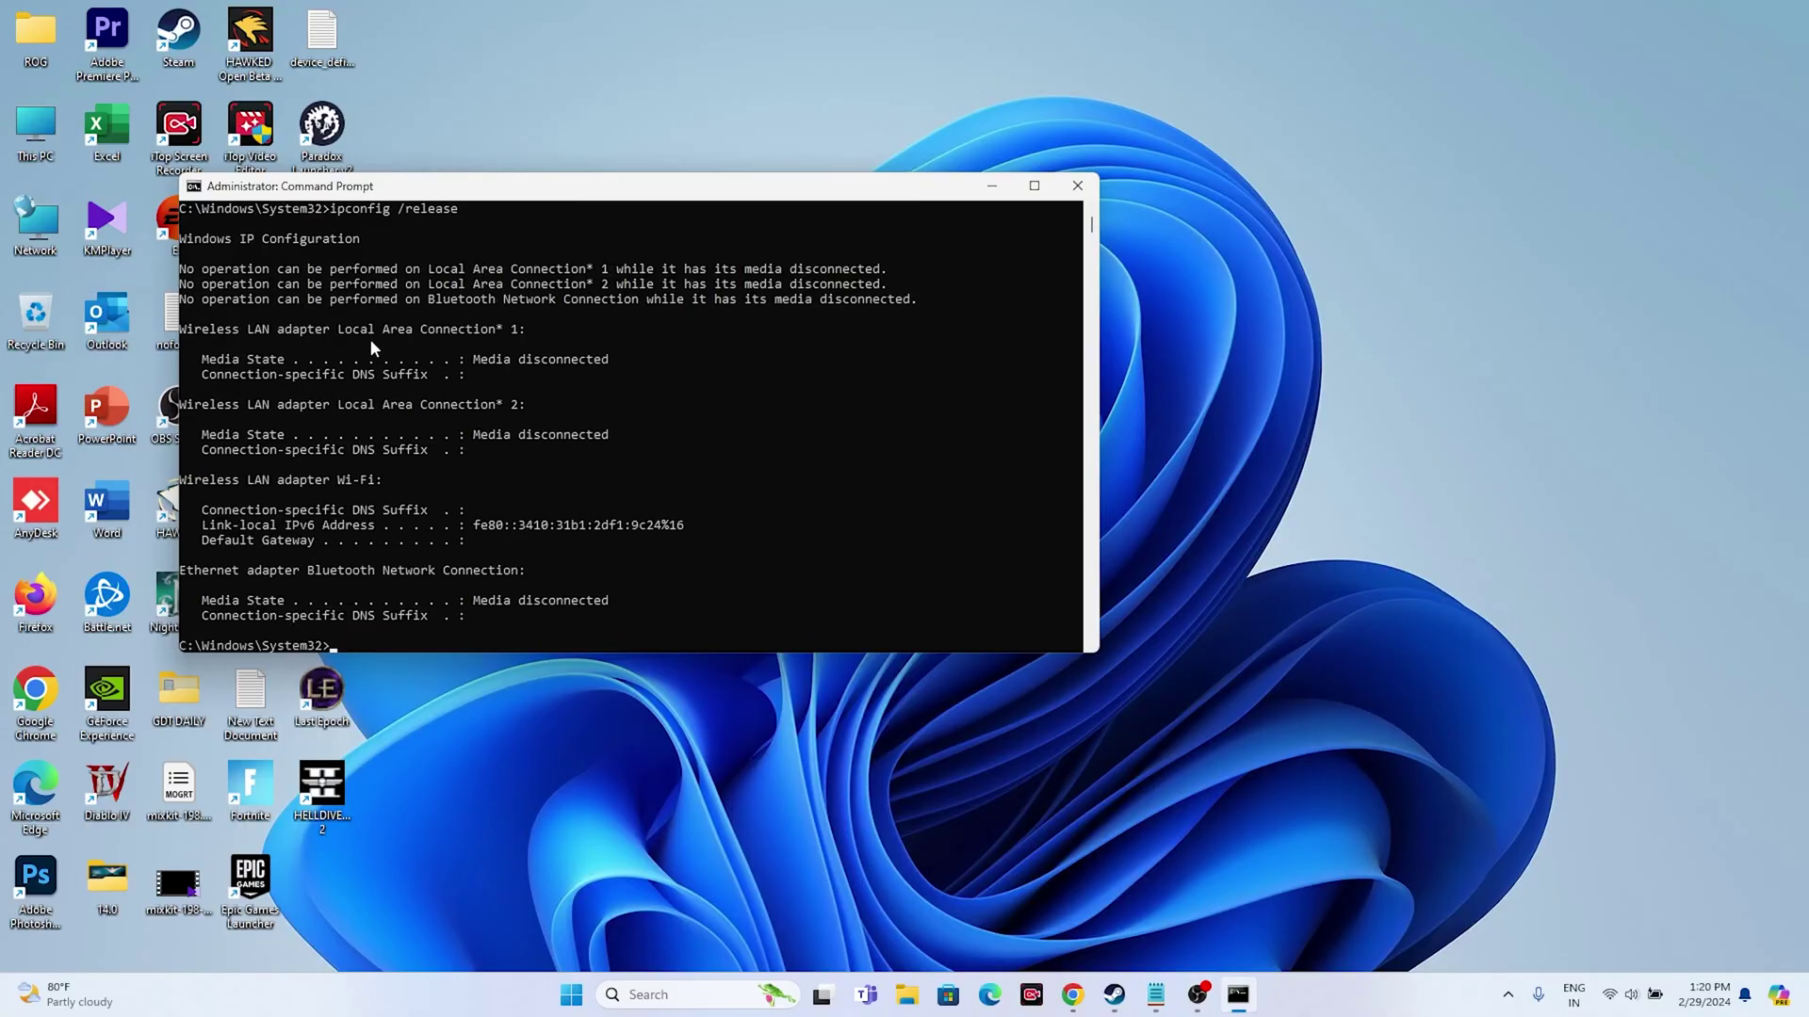
Step: Copy the ipconfig /renew command from the Notepad list and run it in Command Prompt
click(1155, 995)
drag(356, 348, 244, 351)
right_click(258, 355)
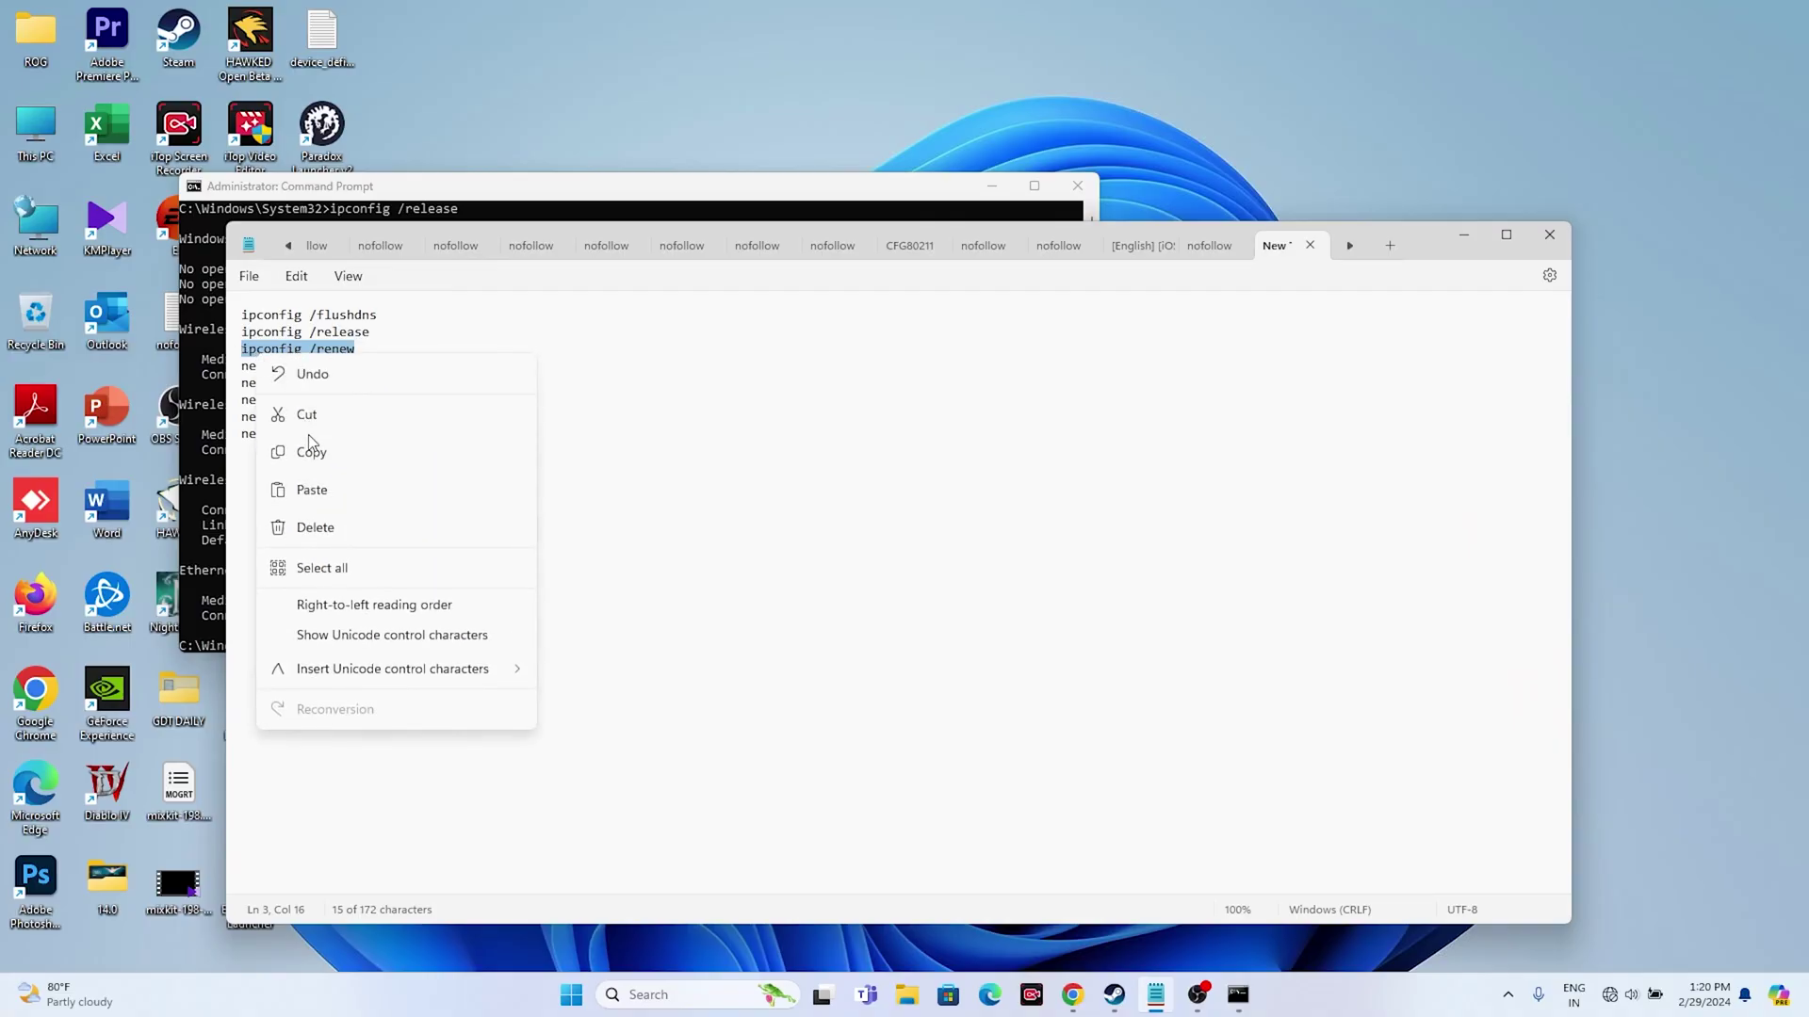
click(311, 451)
click(1458, 234)
right_click(482, 641)
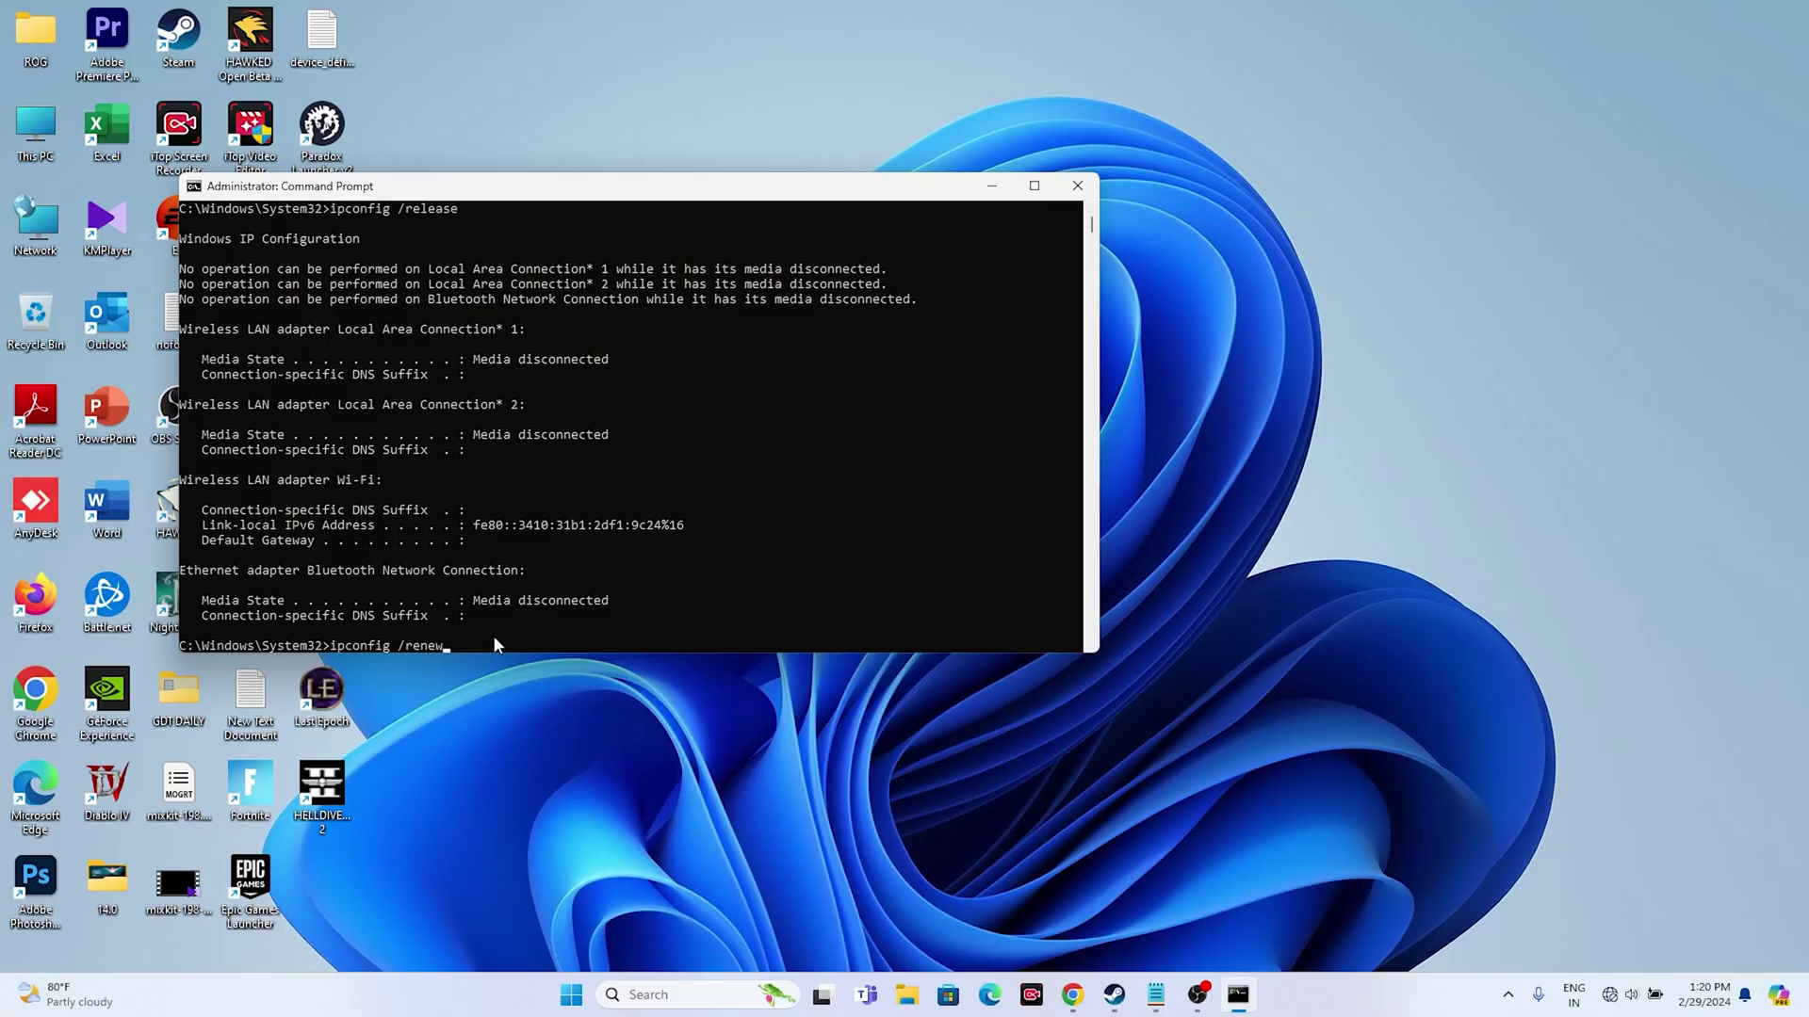
key(Return)
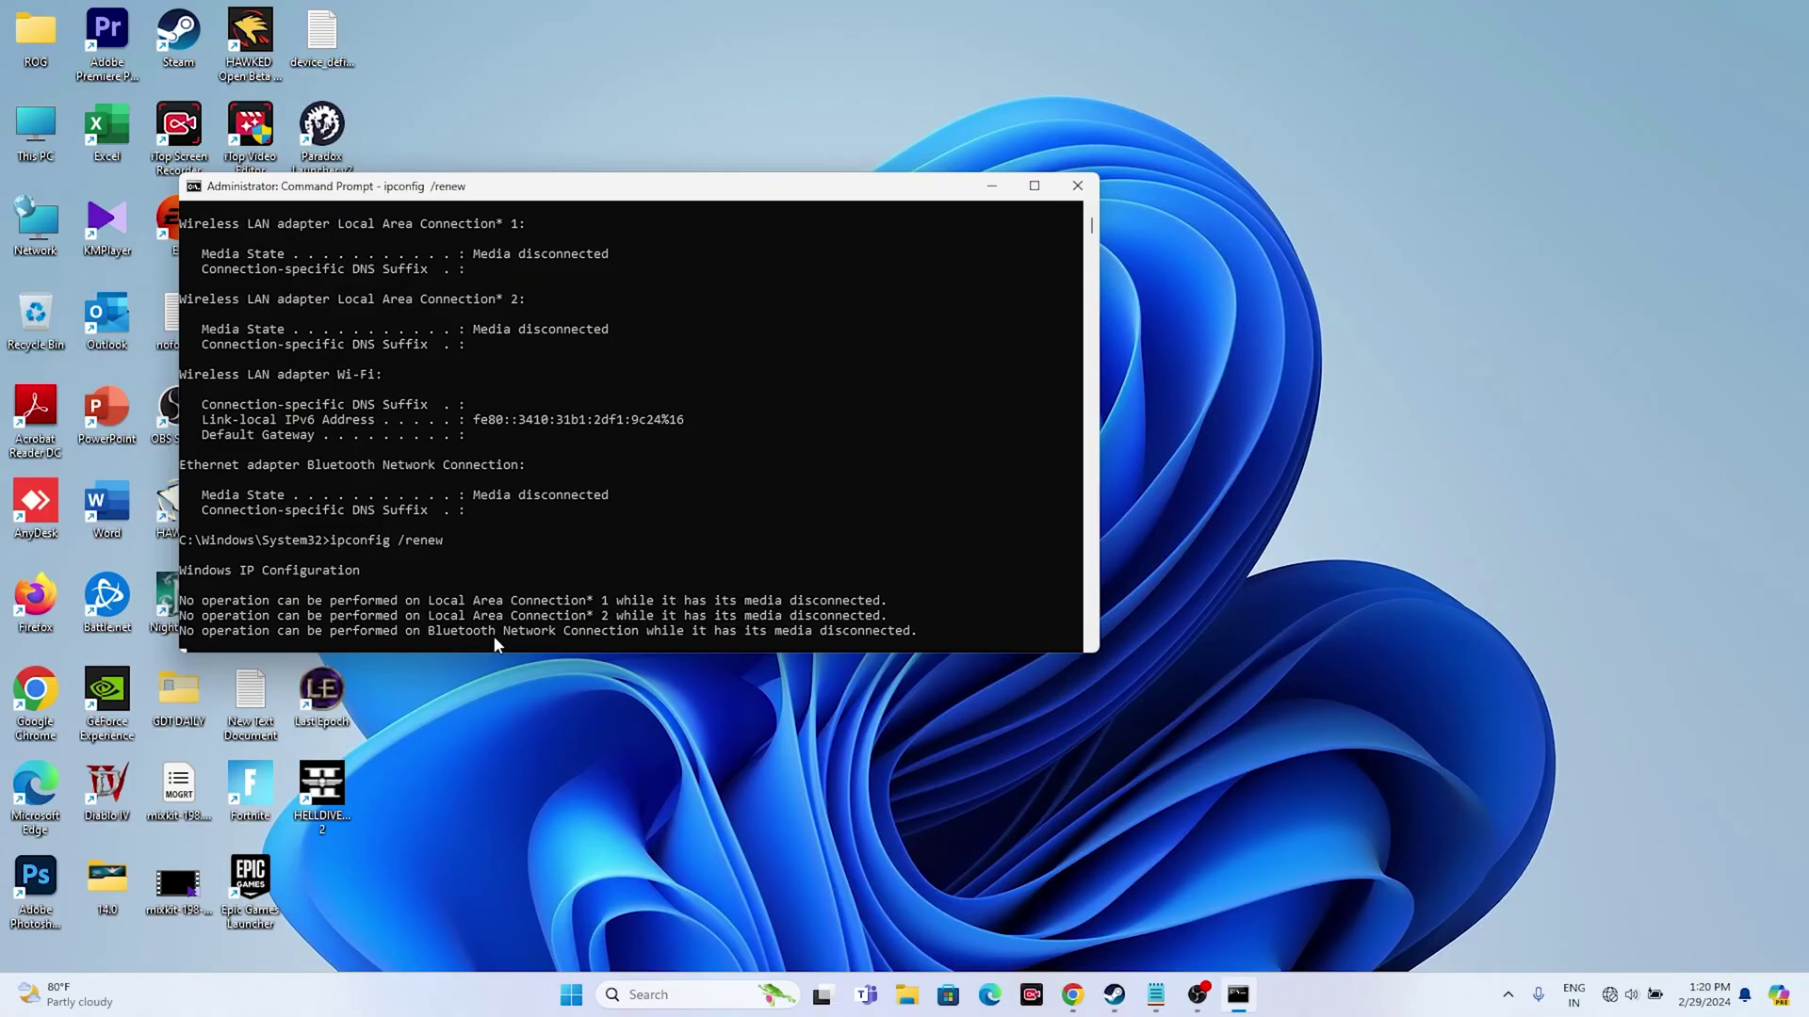
Step: Copy the netsh winsock reset command from the Notepad list and run it in Command Prompt
click(1156, 994)
drag(390, 366, 237, 367)
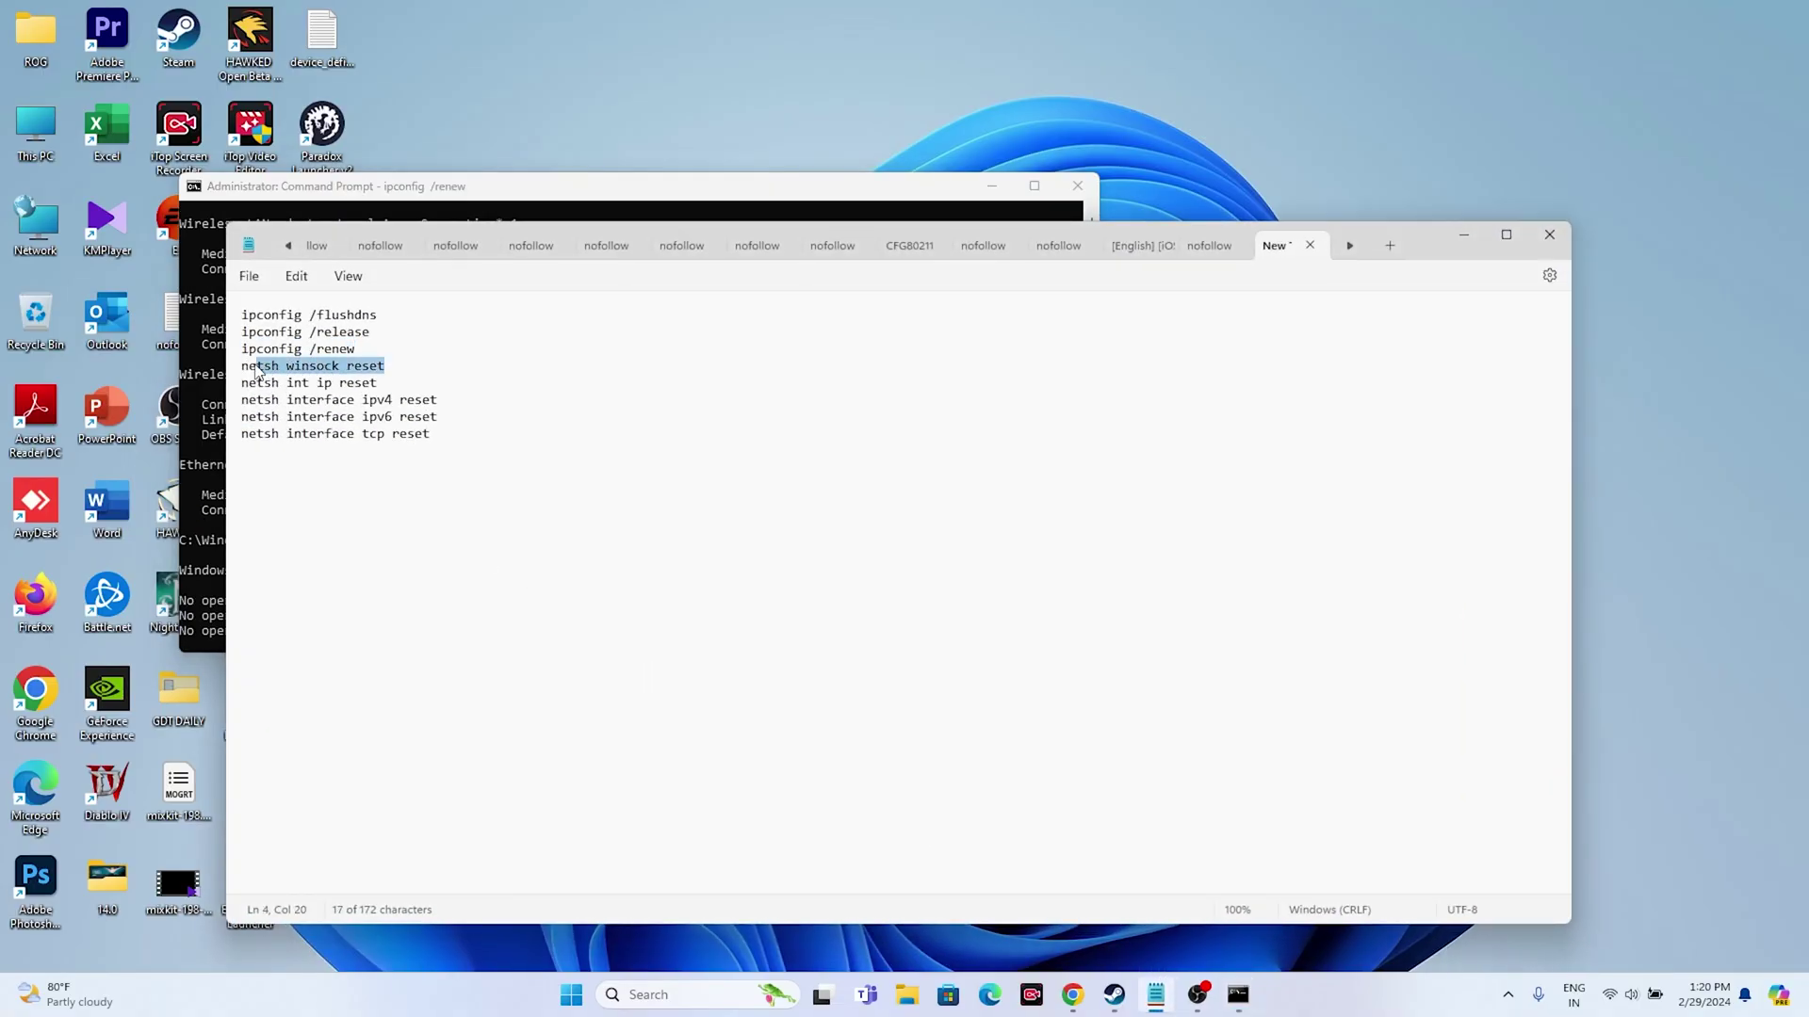
right_click(287, 370)
click(374, 467)
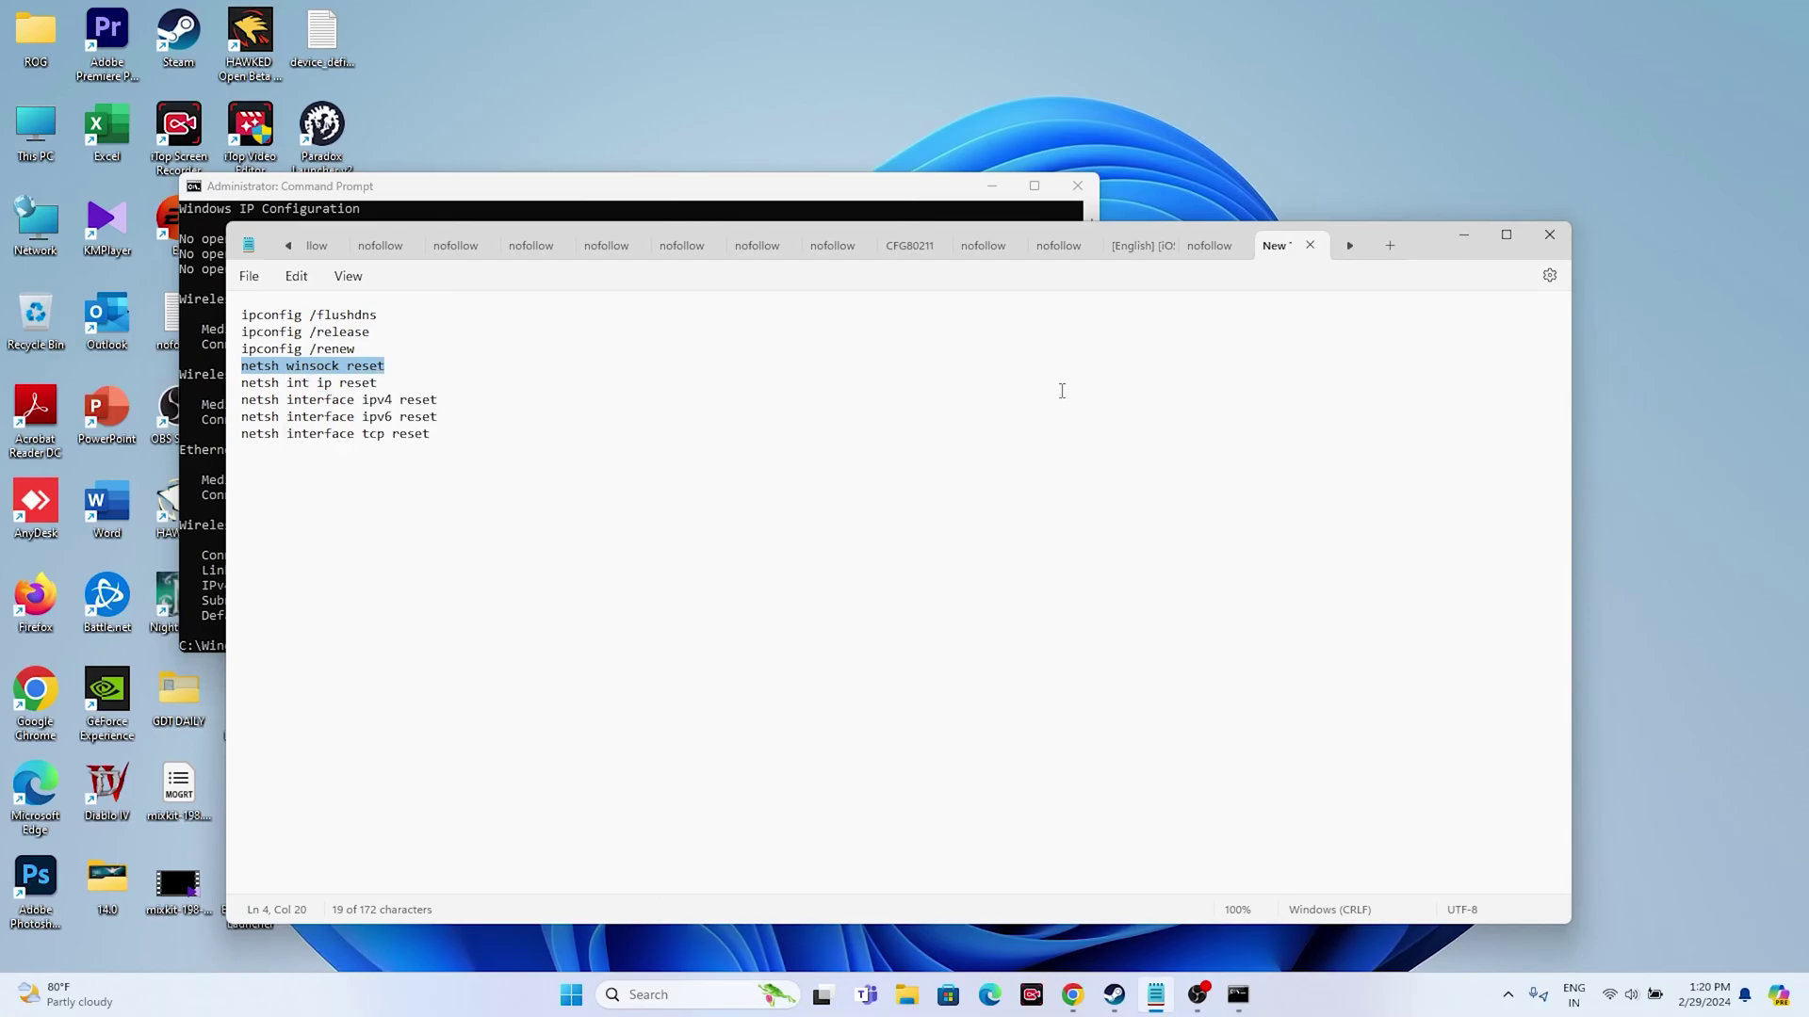
click(1450, 241)
right_click(420, 636)
key(Return)
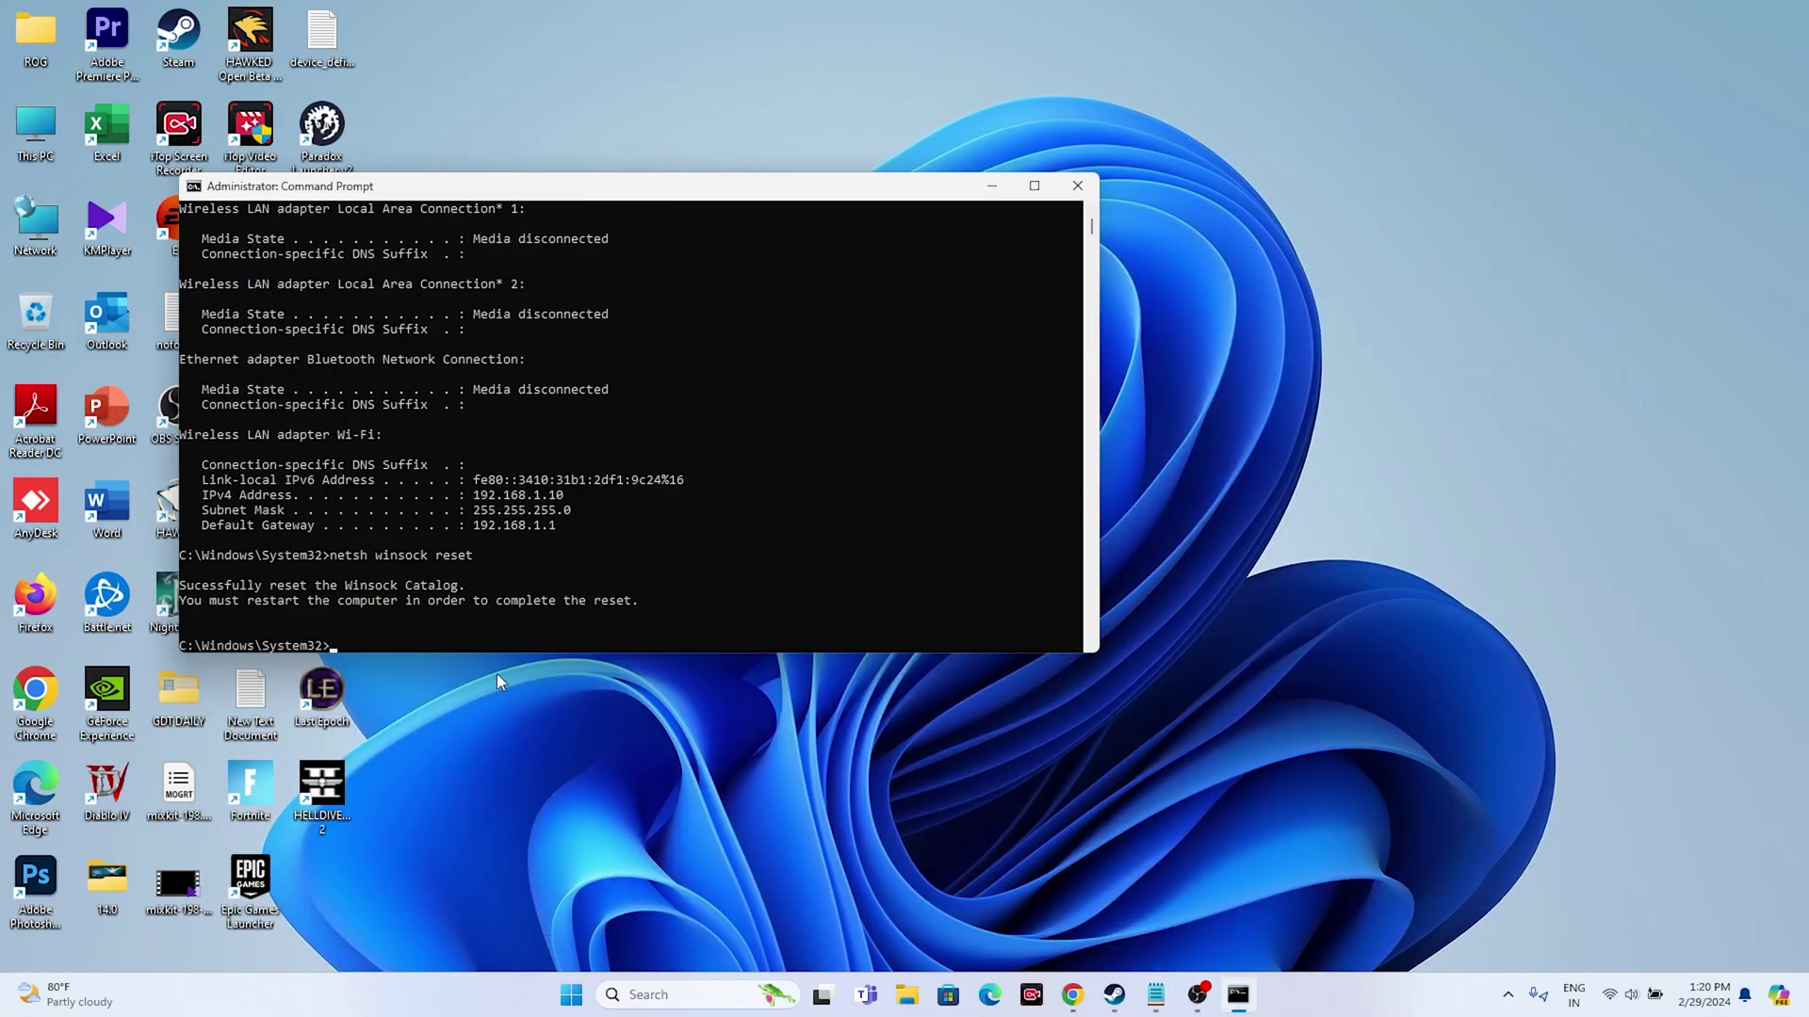
Step: Copy the netsh int ip reset command from the Notepad list and run it in Command Prompt
click(1151, 1000)
drag(378, 382, 241, 385)
right_click(269, 386)
click(395, 479)
click(1479, 243)
right_click(448, 646)
key(Return)
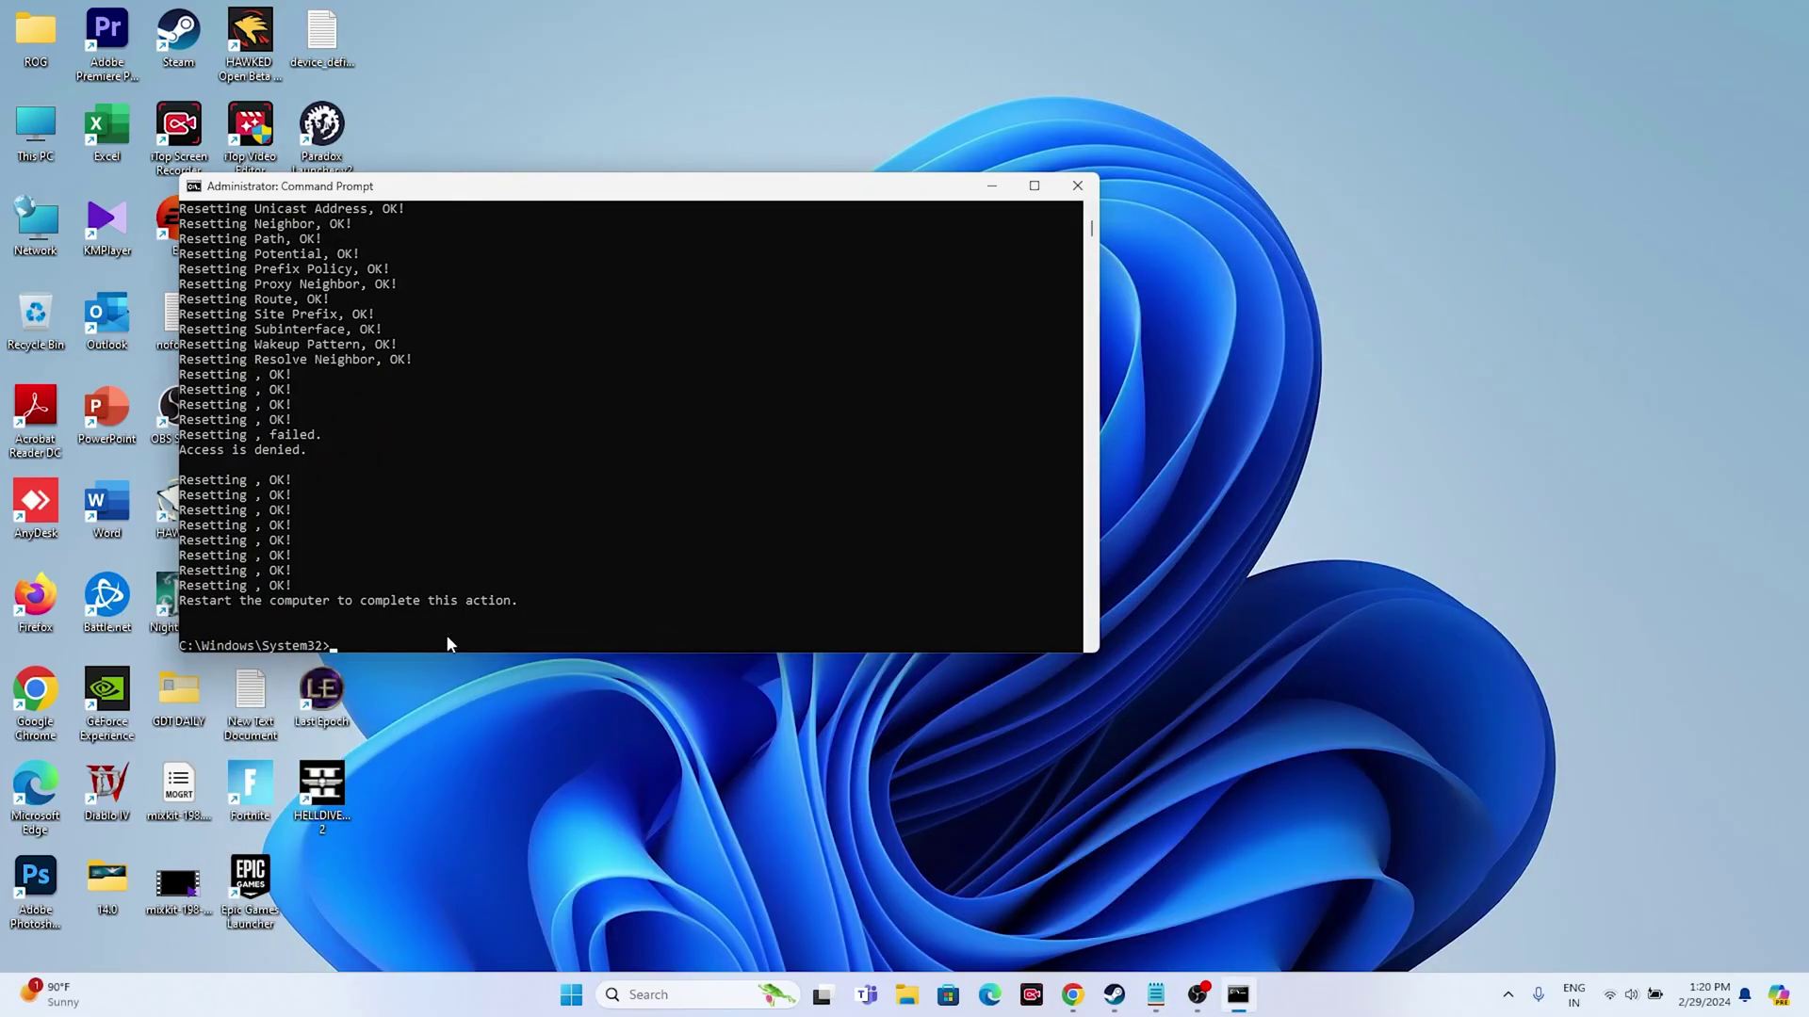
Step: Copy the netsh interface ipv4 reset command from the Notepad list and run it in Command Prompt
click(1152, 995)
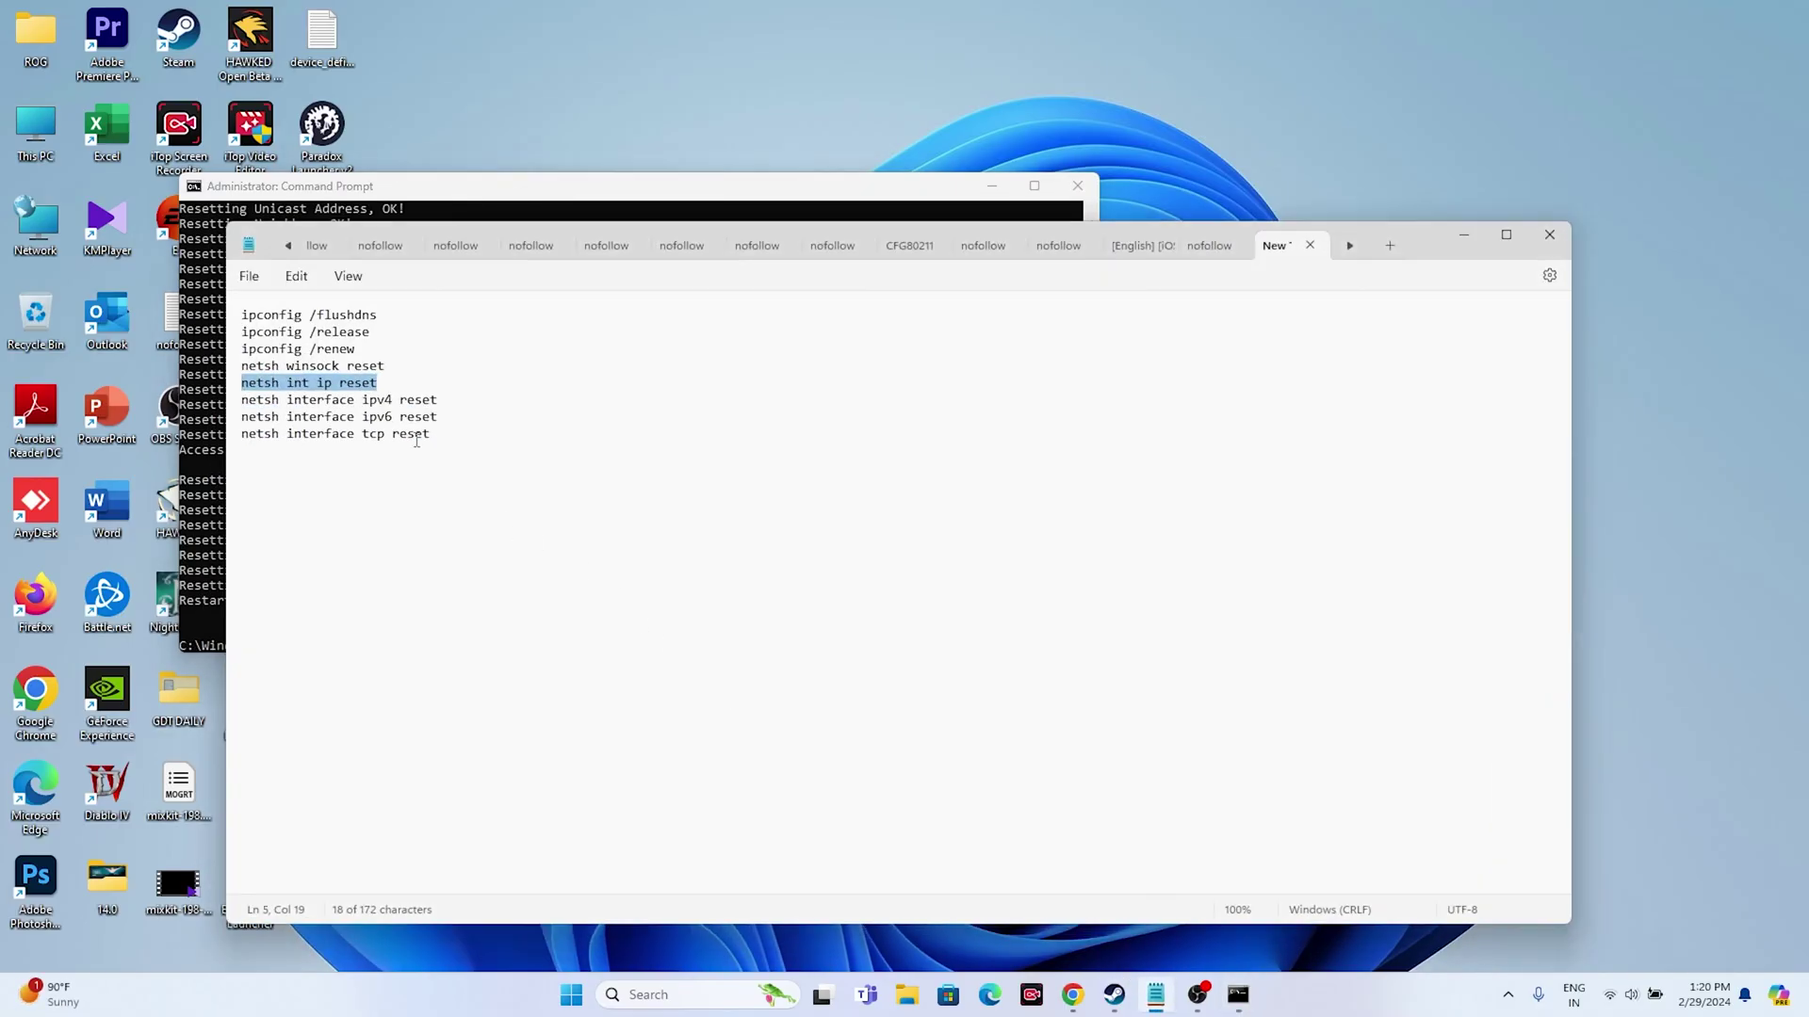
triple_click(397, 400)
right_click(403, 401)
click(453, 488)
click(1463, 234)
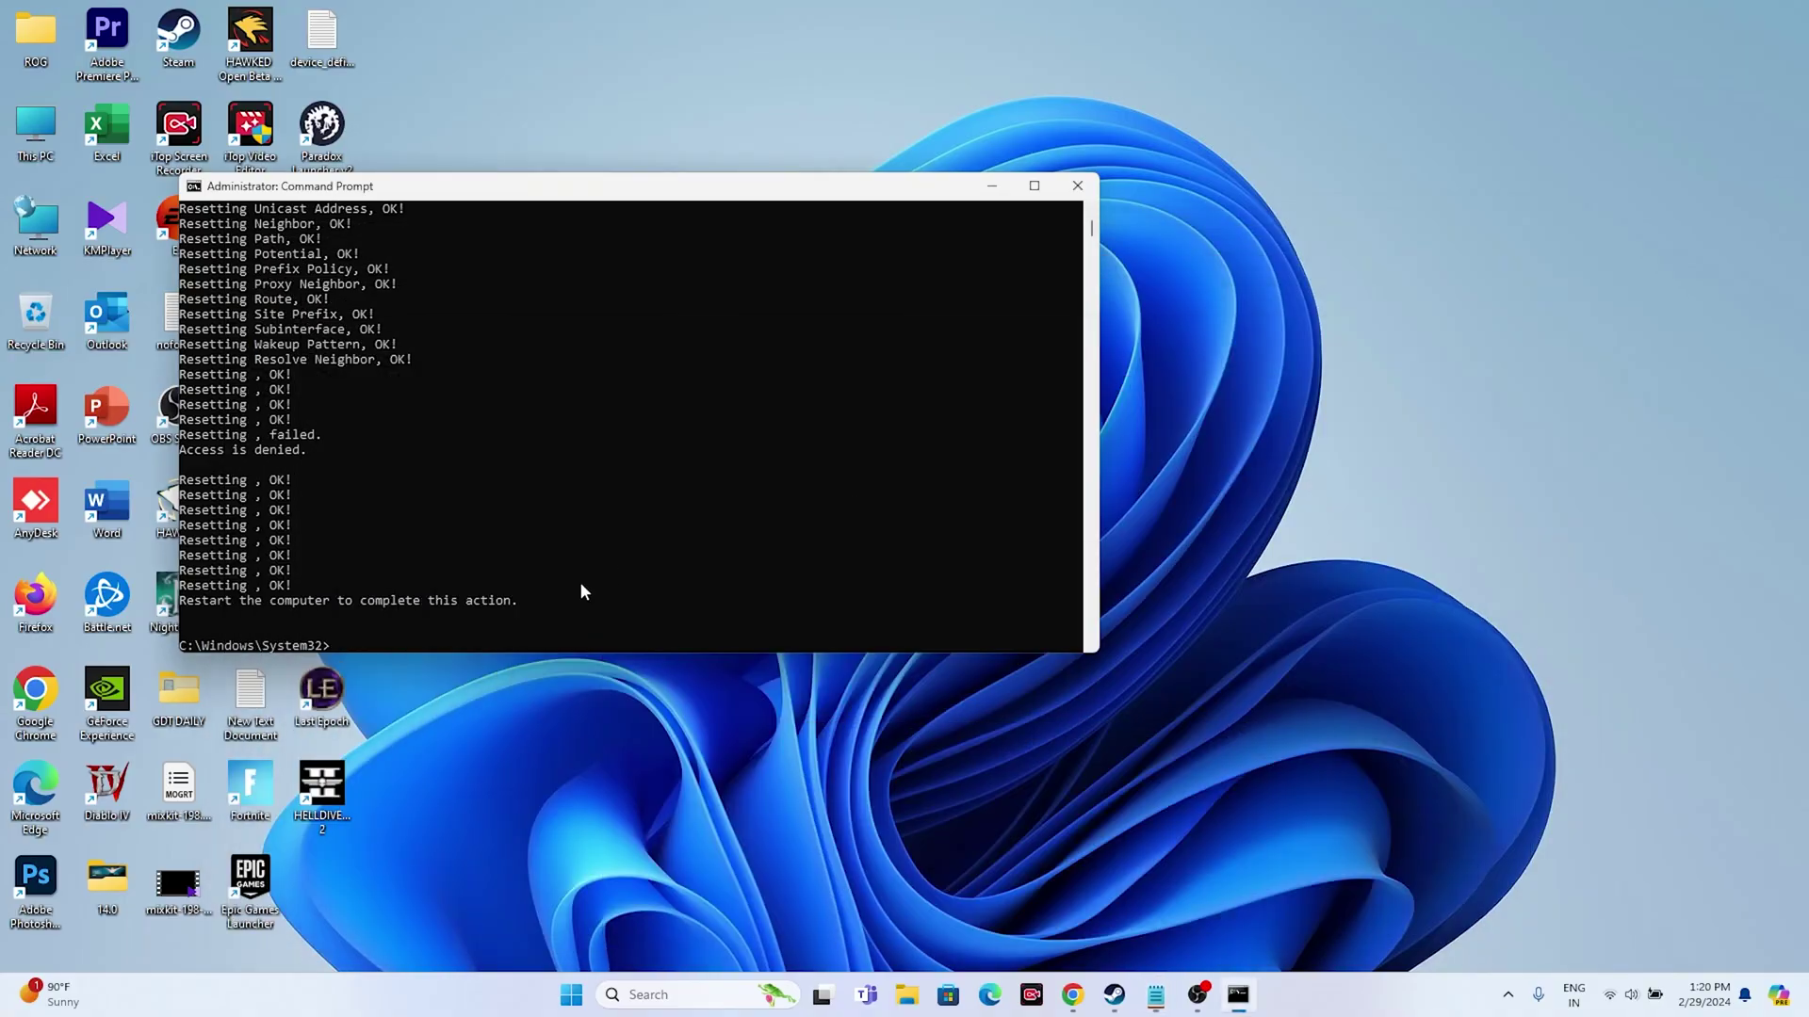
key(Return)
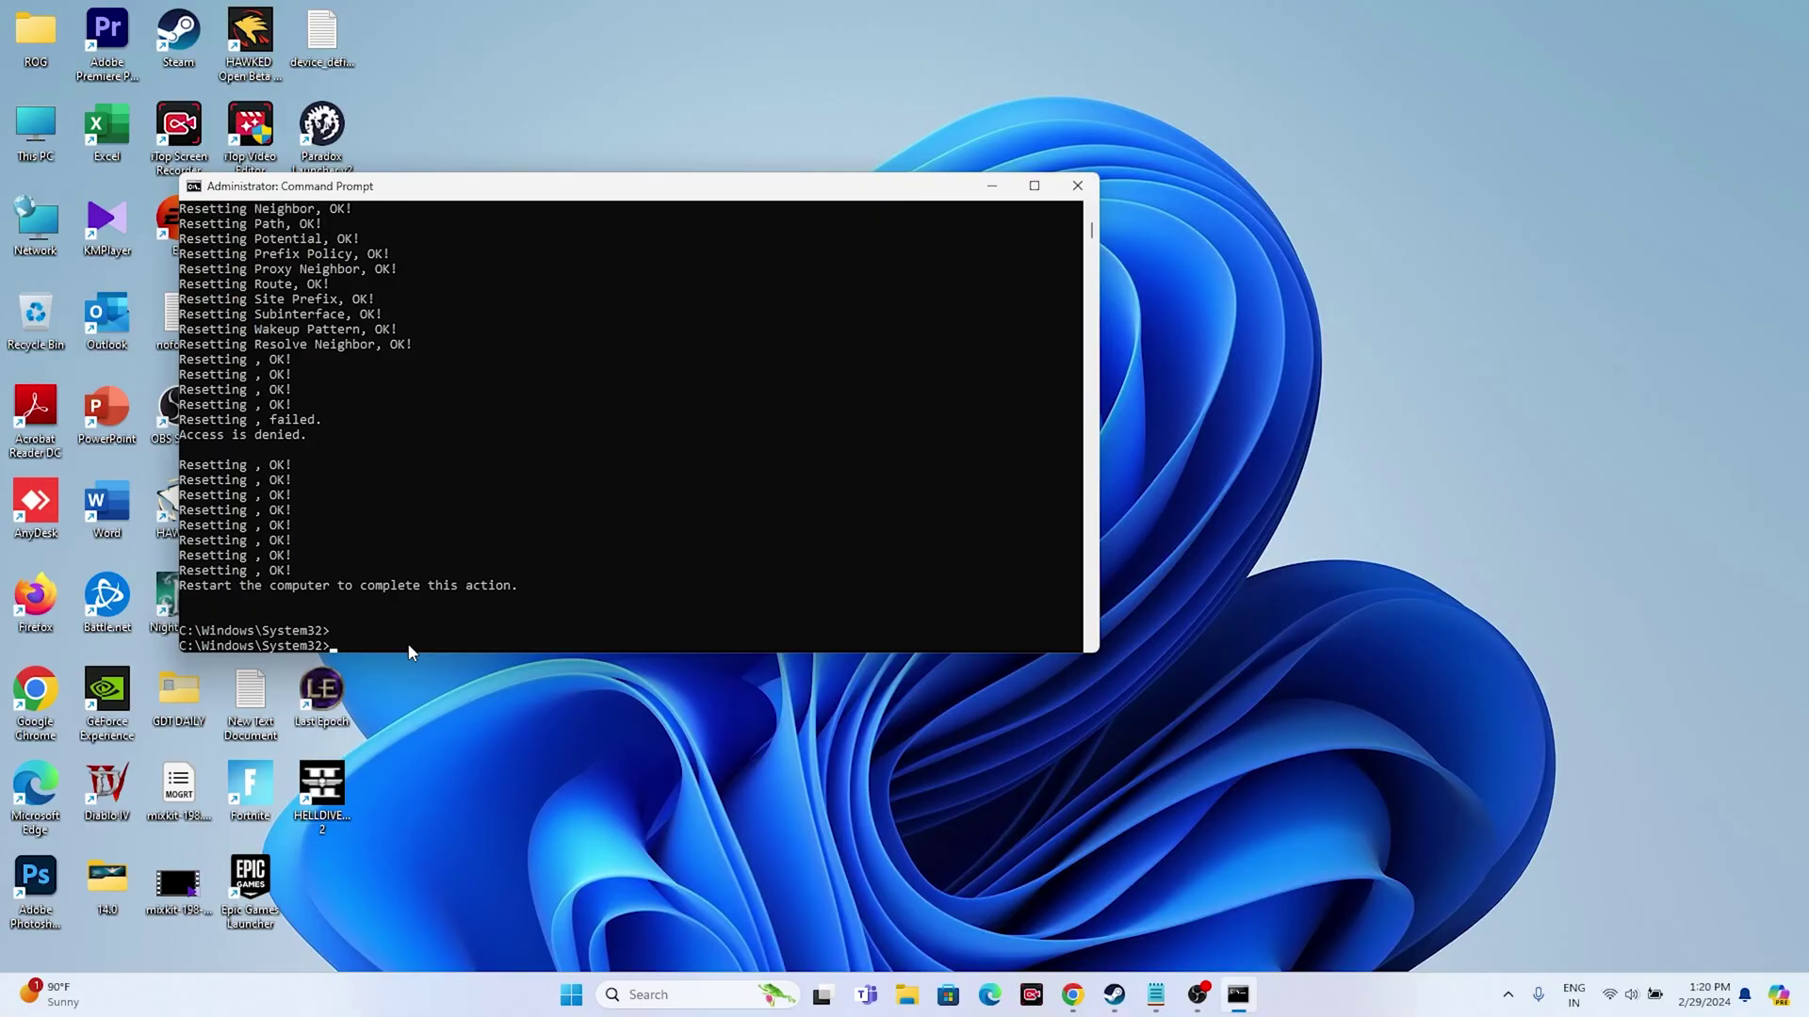
scroll(411, 640, up, 1)
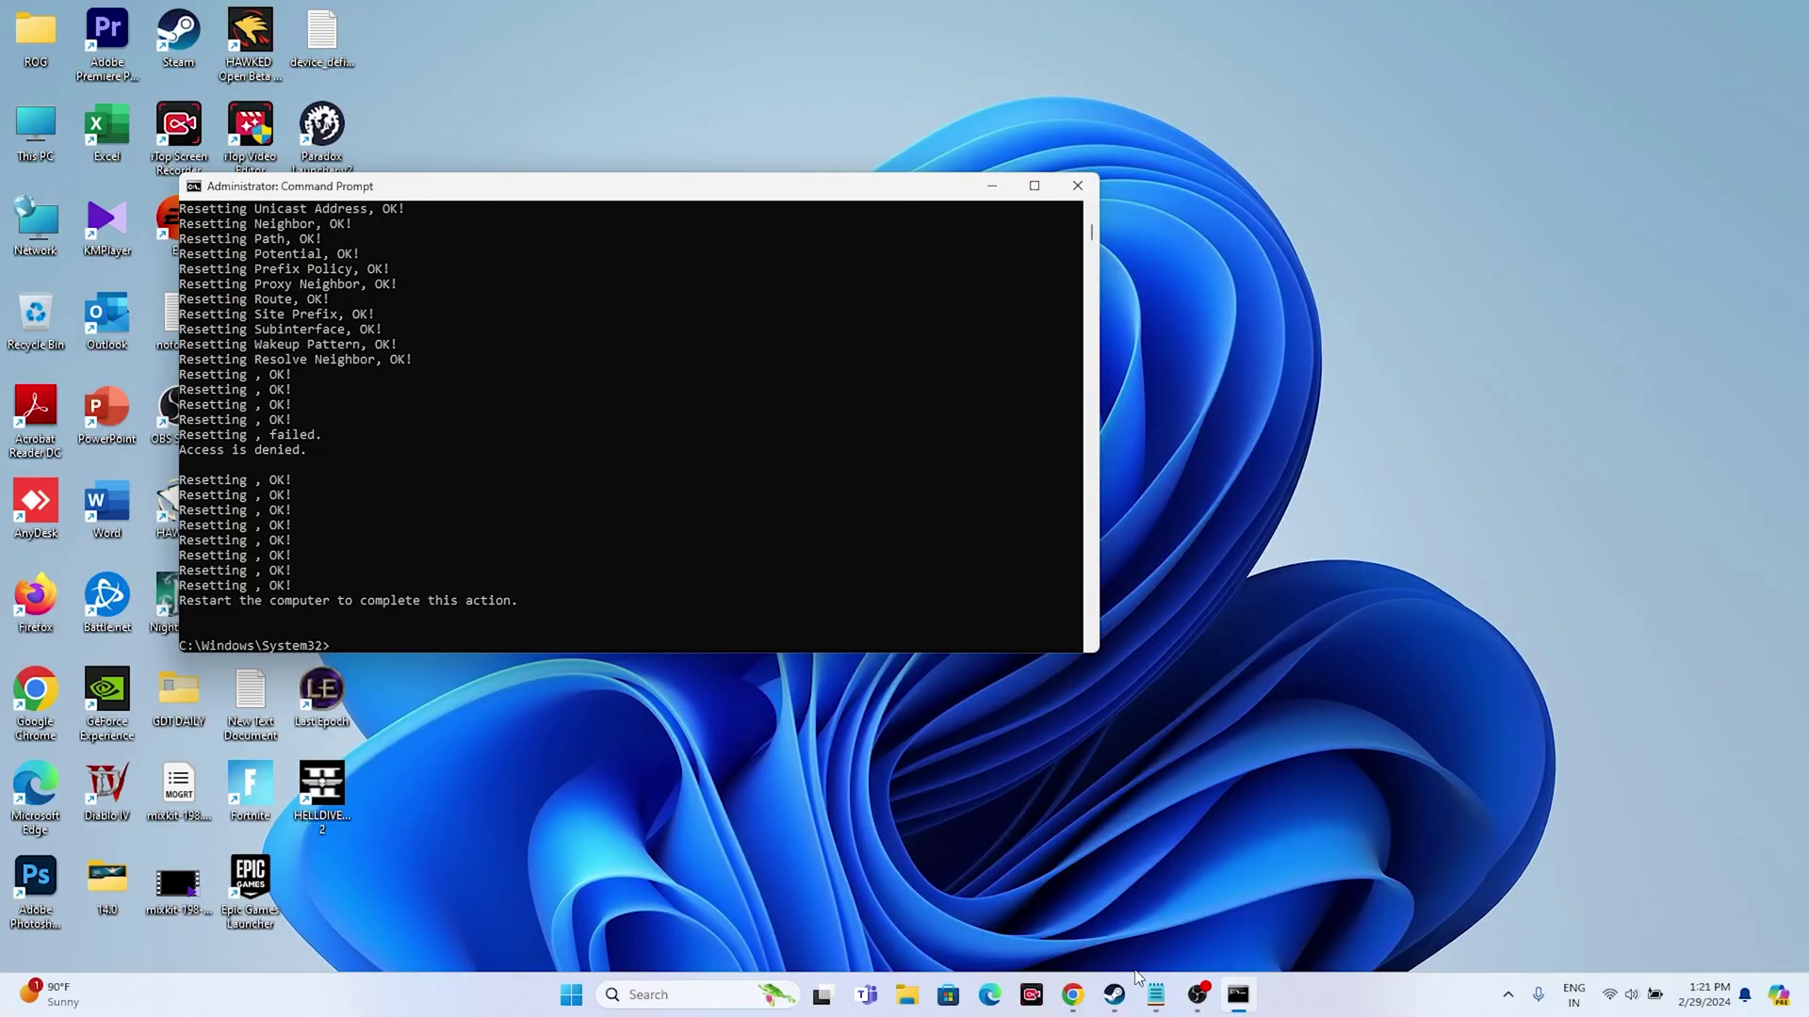
Step: Copy the netsh interface ipv6 reset command from the Notepad list and run it in Command Prompt
click(1155, 994)
triple_click(393, 417)
right_click(393, 416)
click(457, 502)
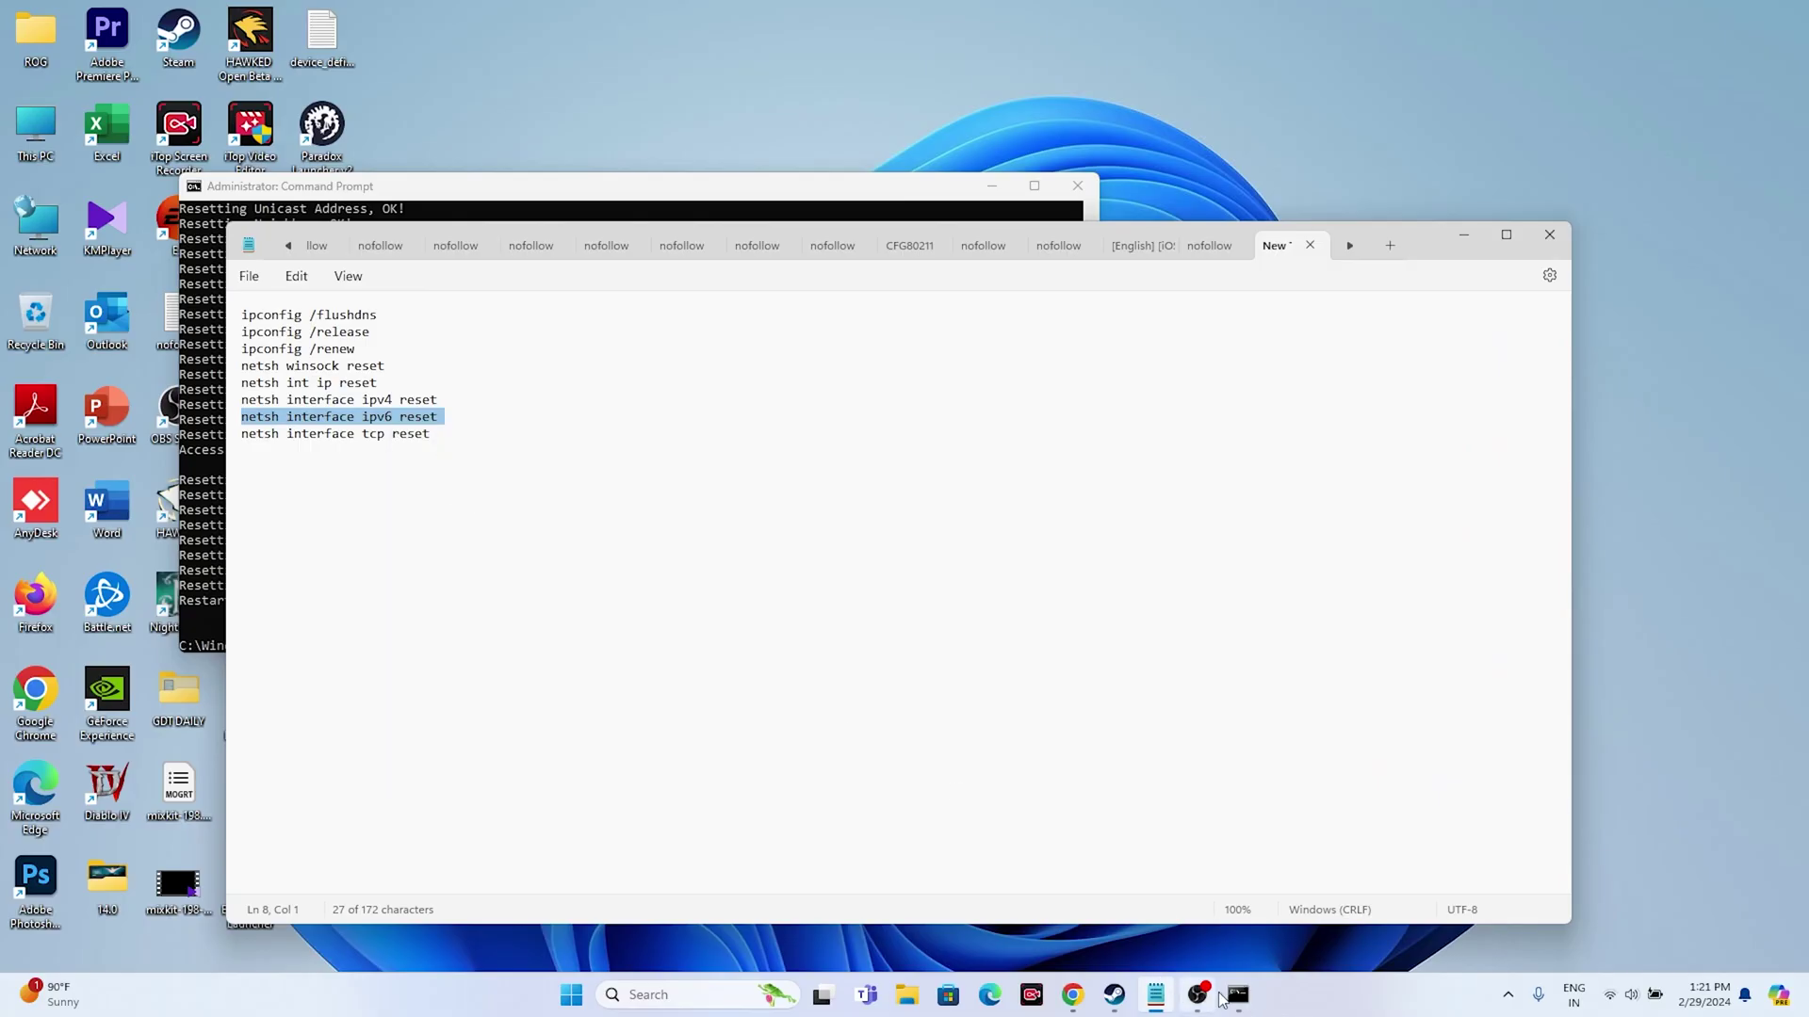
key(alt+Tab)
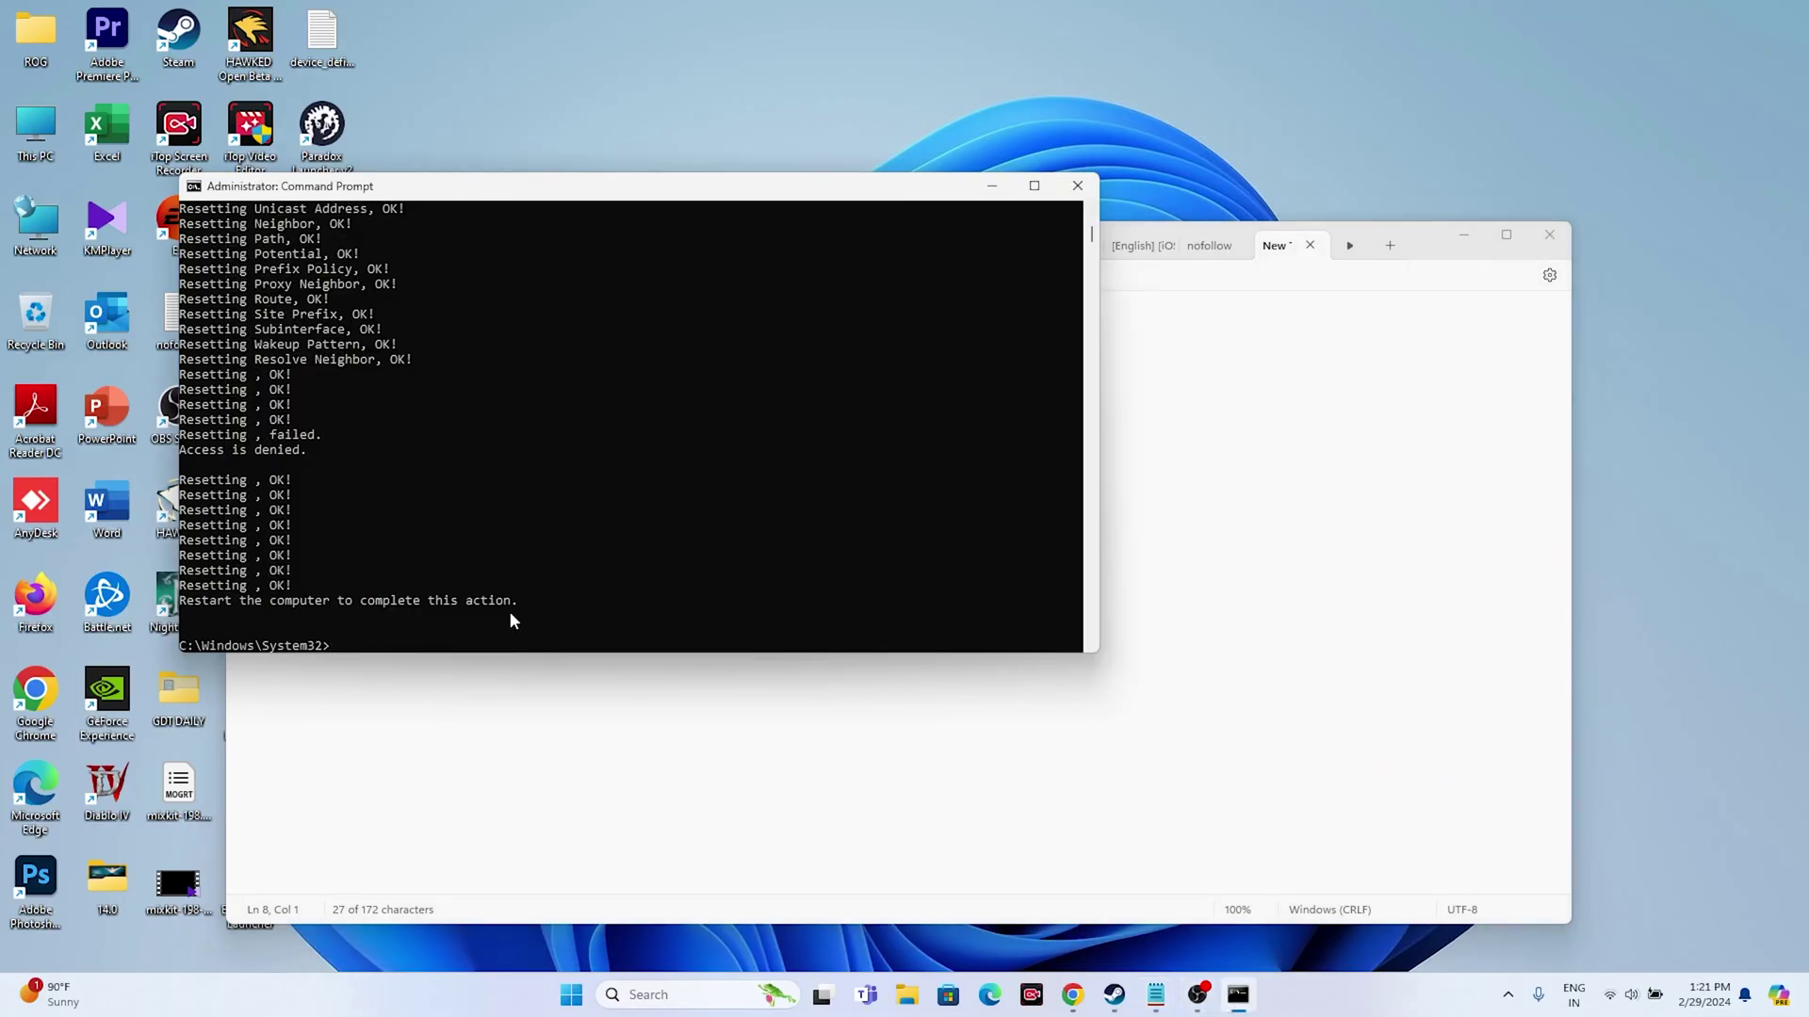
Step: Copy netsh interface tcp reset from Notepad and run it in Command Prompt, closing each window once it is no longer needed
click(1155, 995)
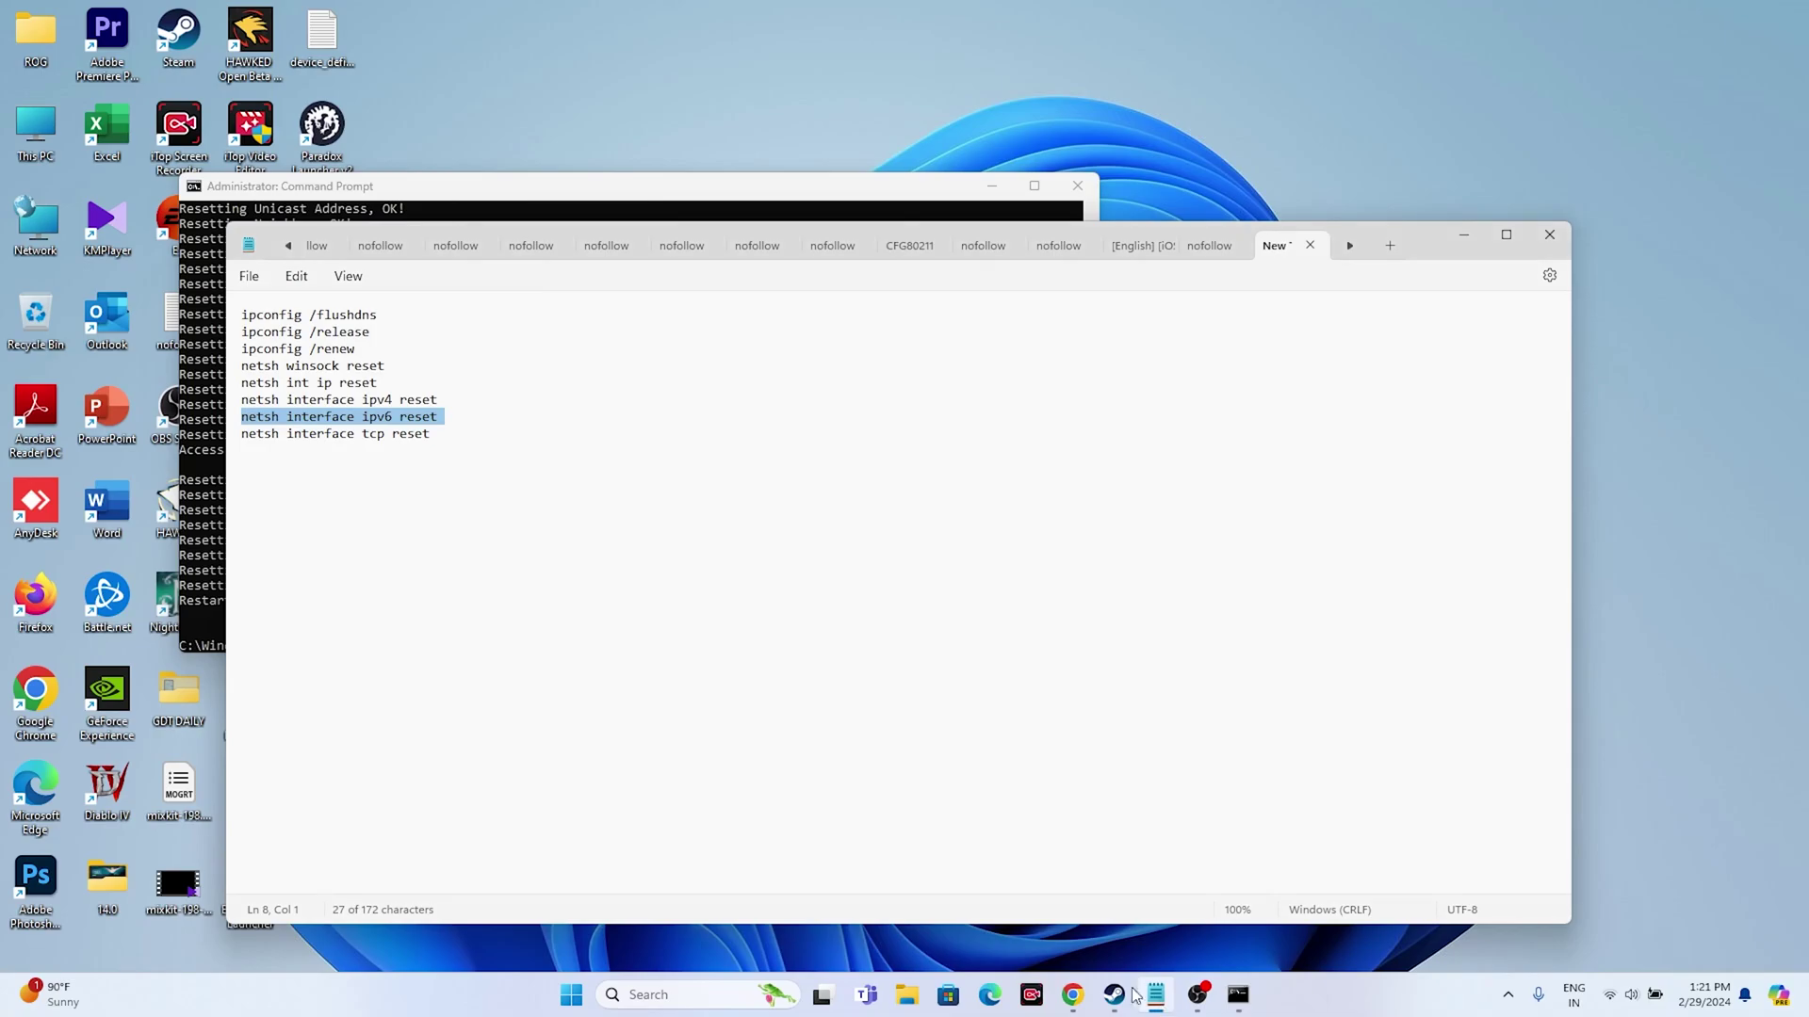
triple_click(352, 433)
right_click(351, 435)
click(408, 525)
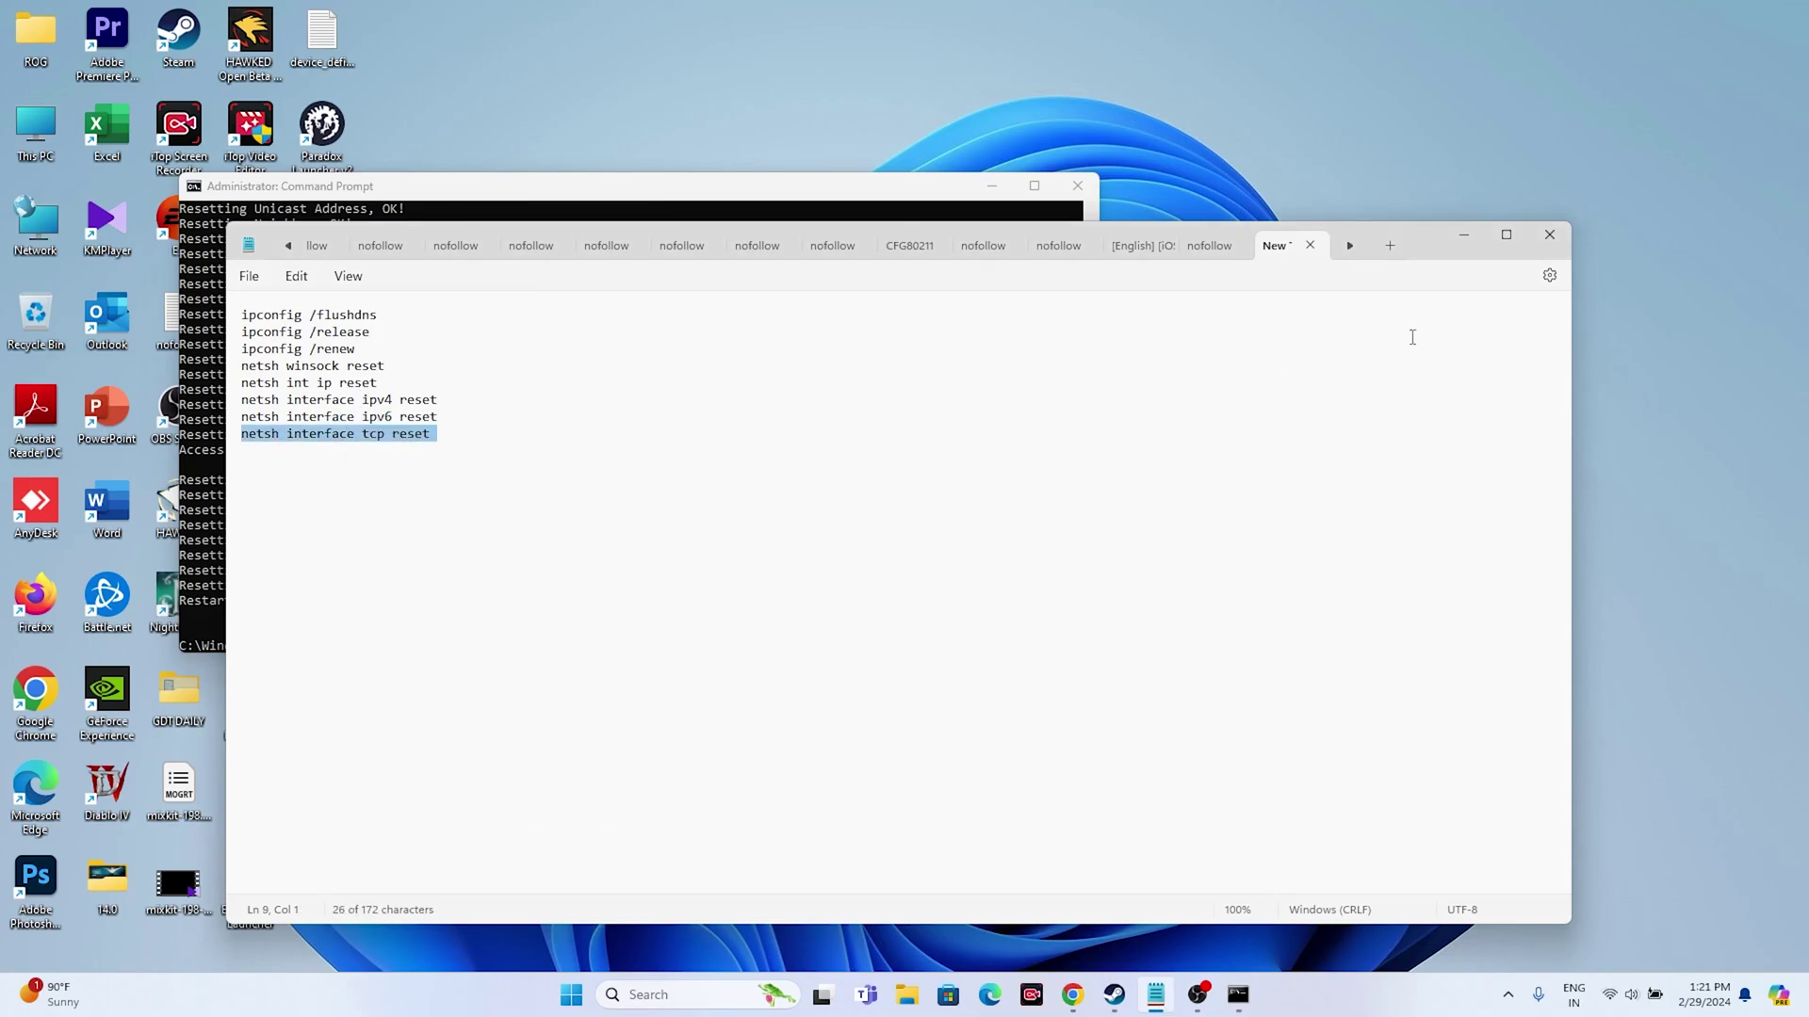
click(1549, 235)
right_click(476, 635)
key(Return)
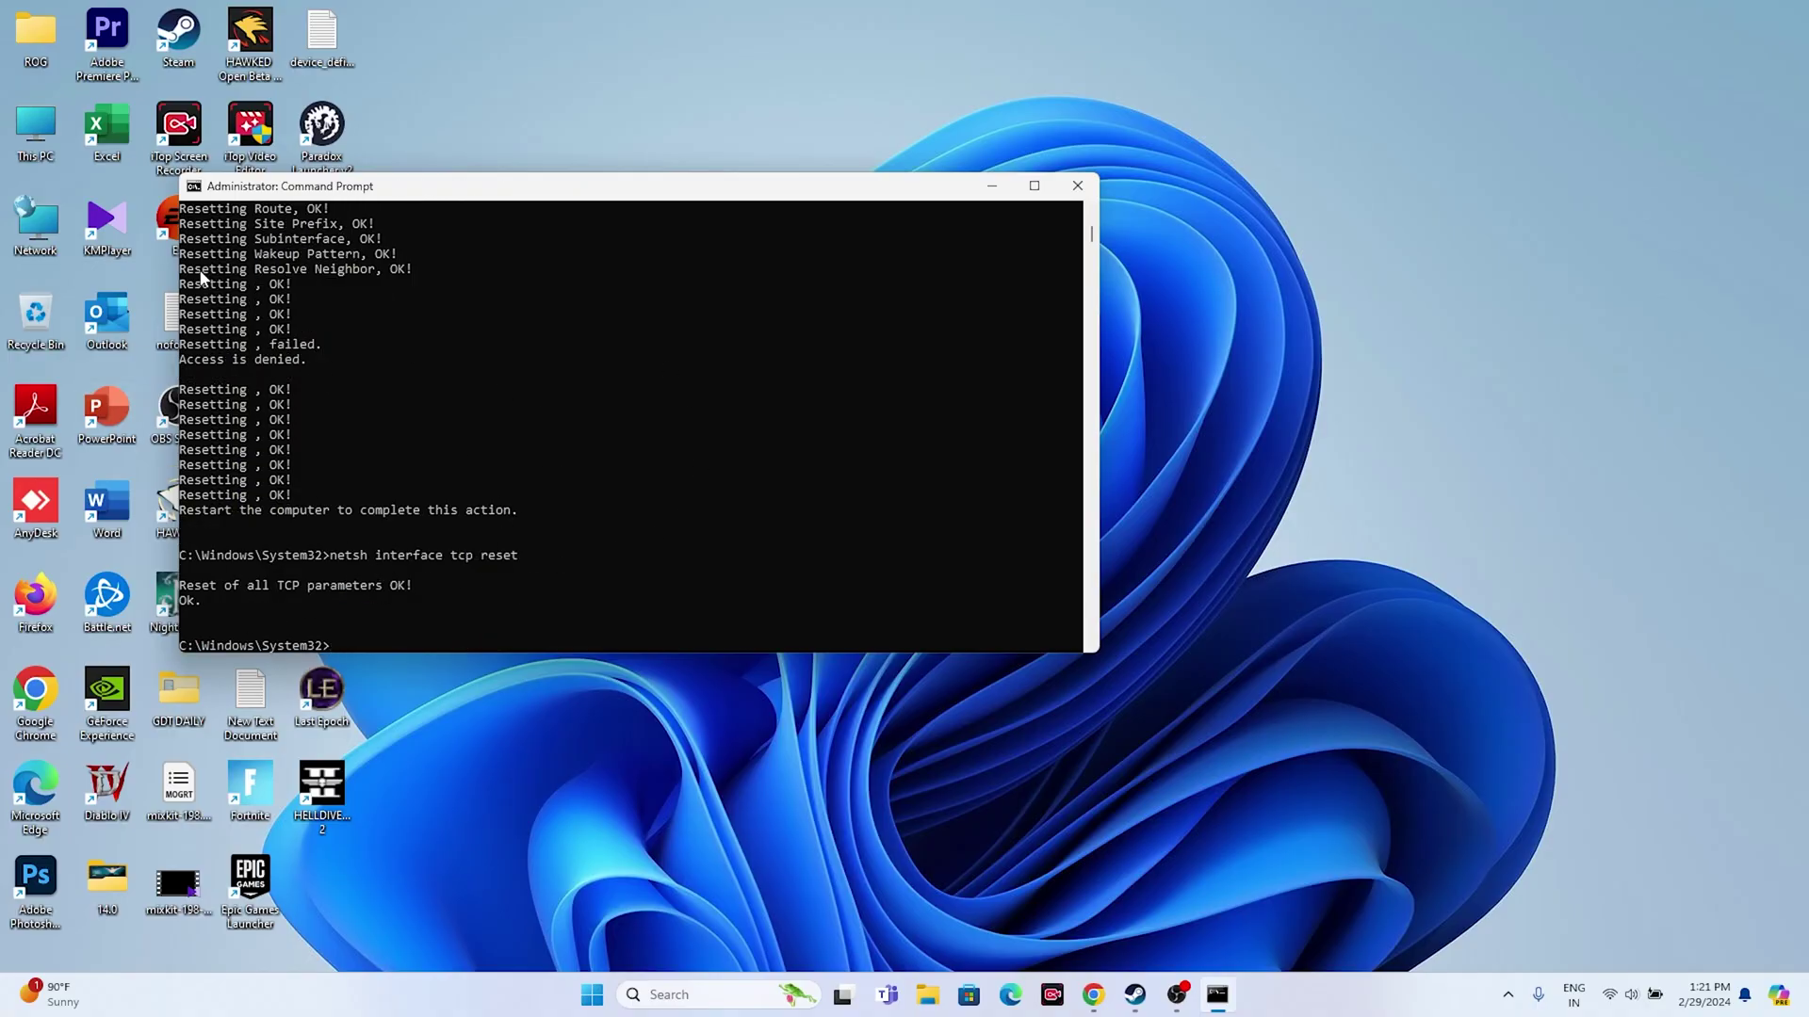
click(1077, 186)
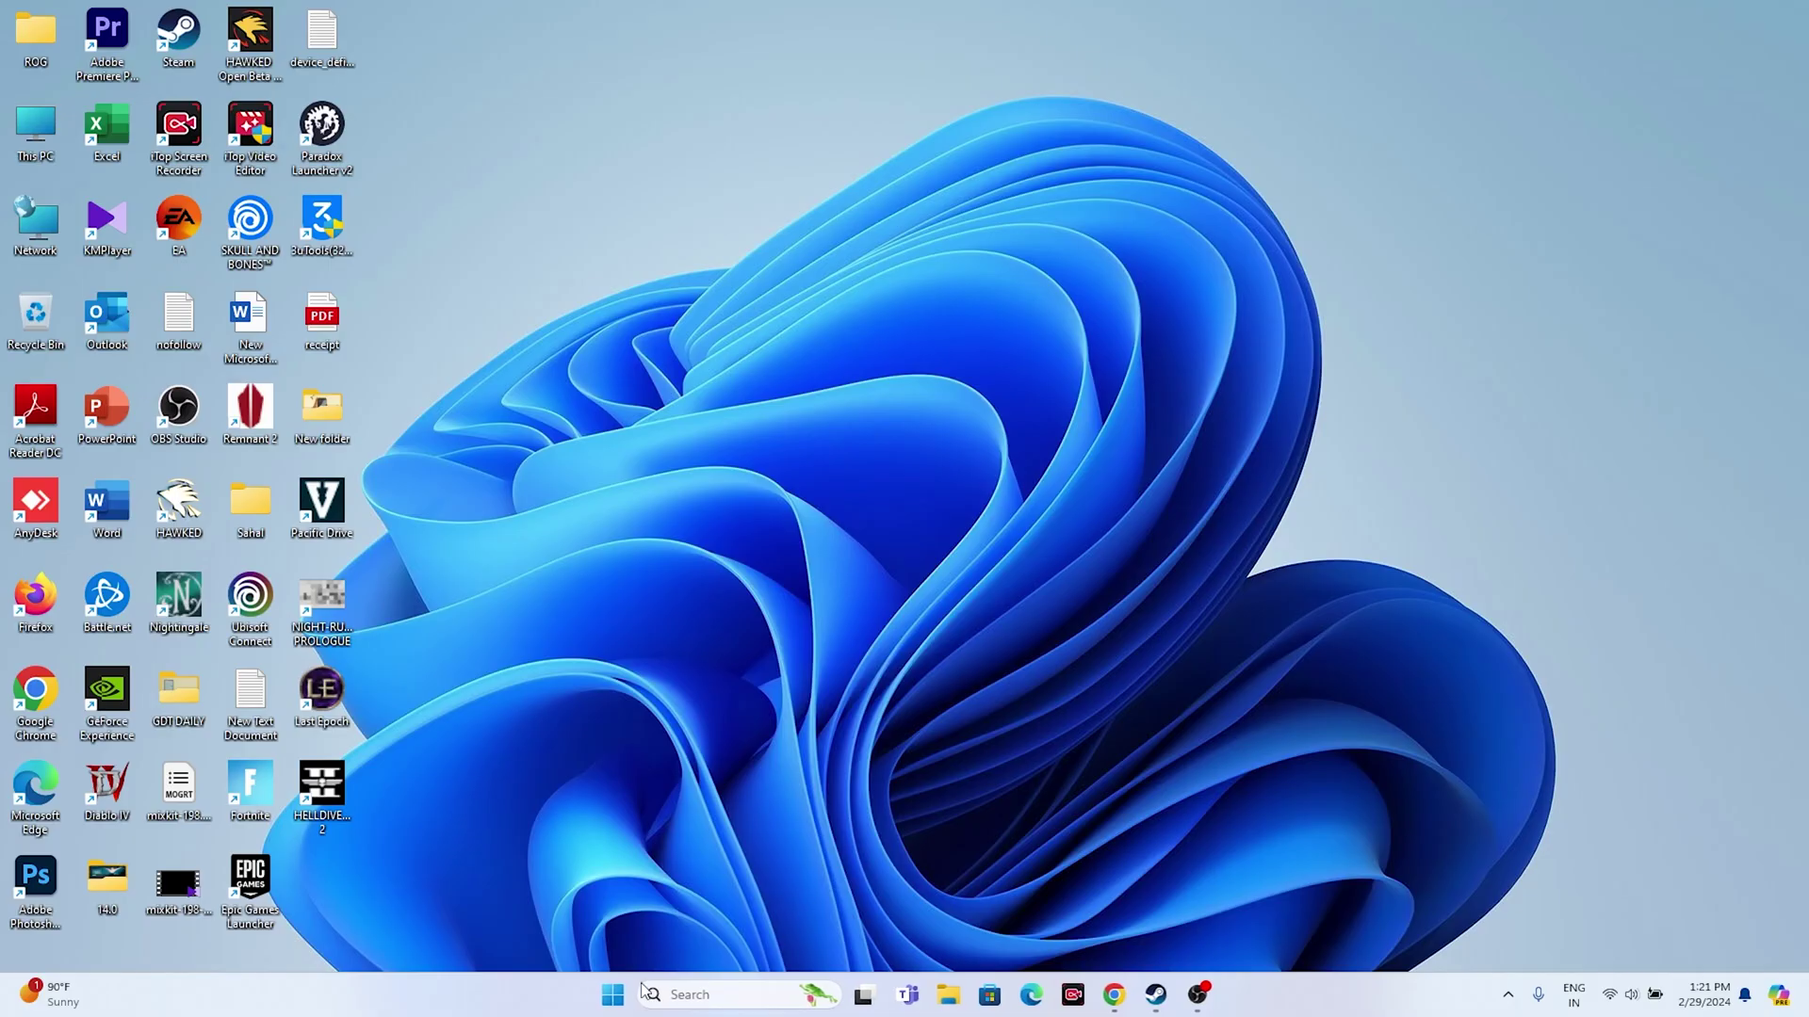
Step: Switch to Steam, view the list of available Wi-Fi networks in Windows quick settings, and close the list
click(1155, 995)
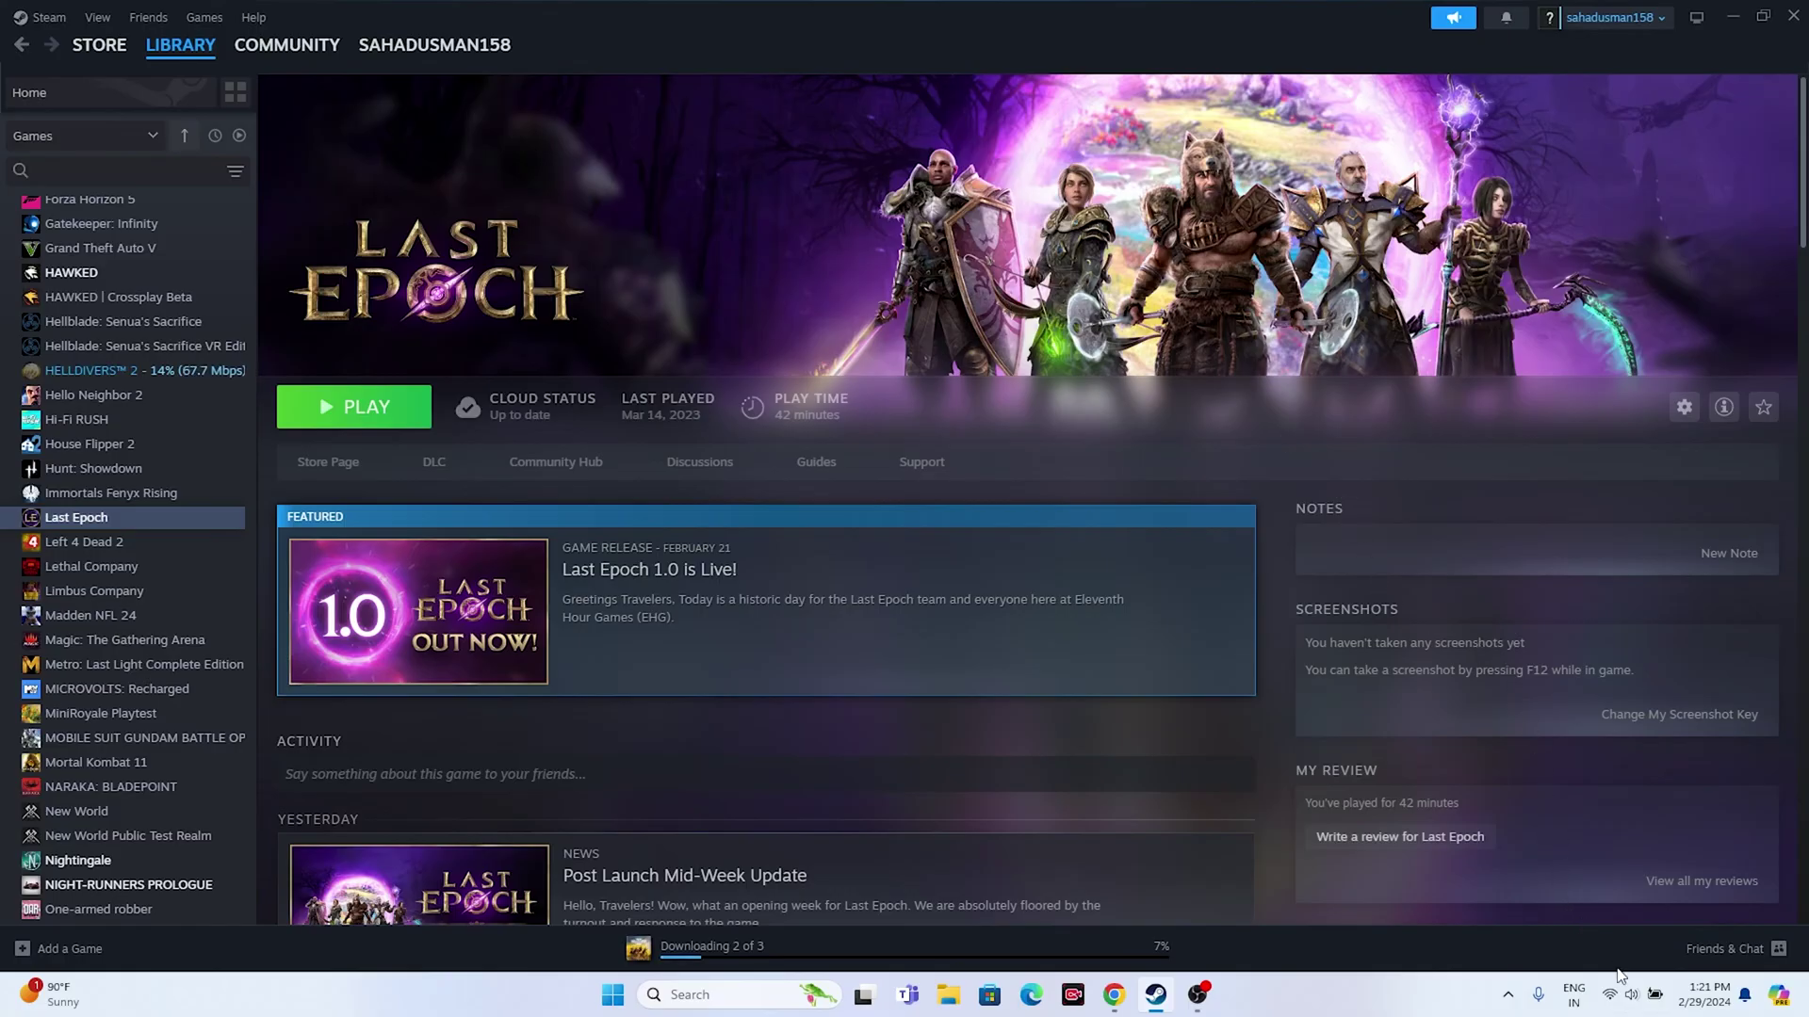
click(1612, 999)
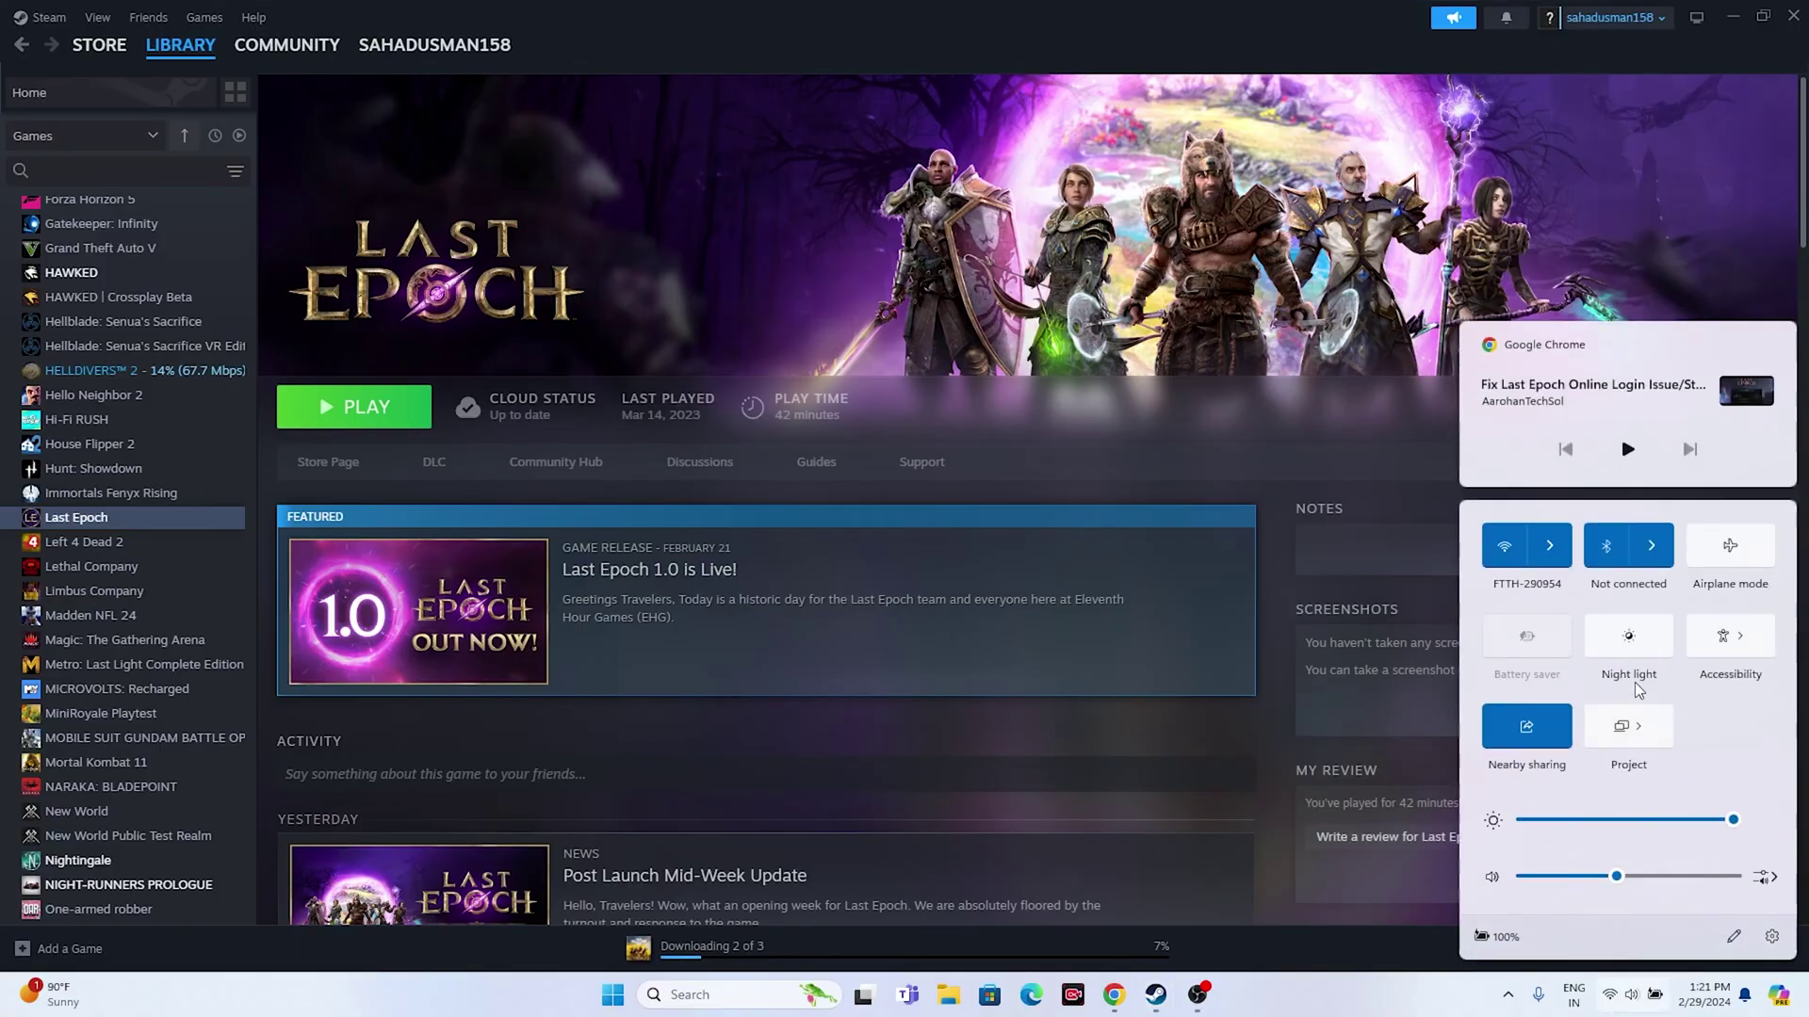
click(1561, 552)
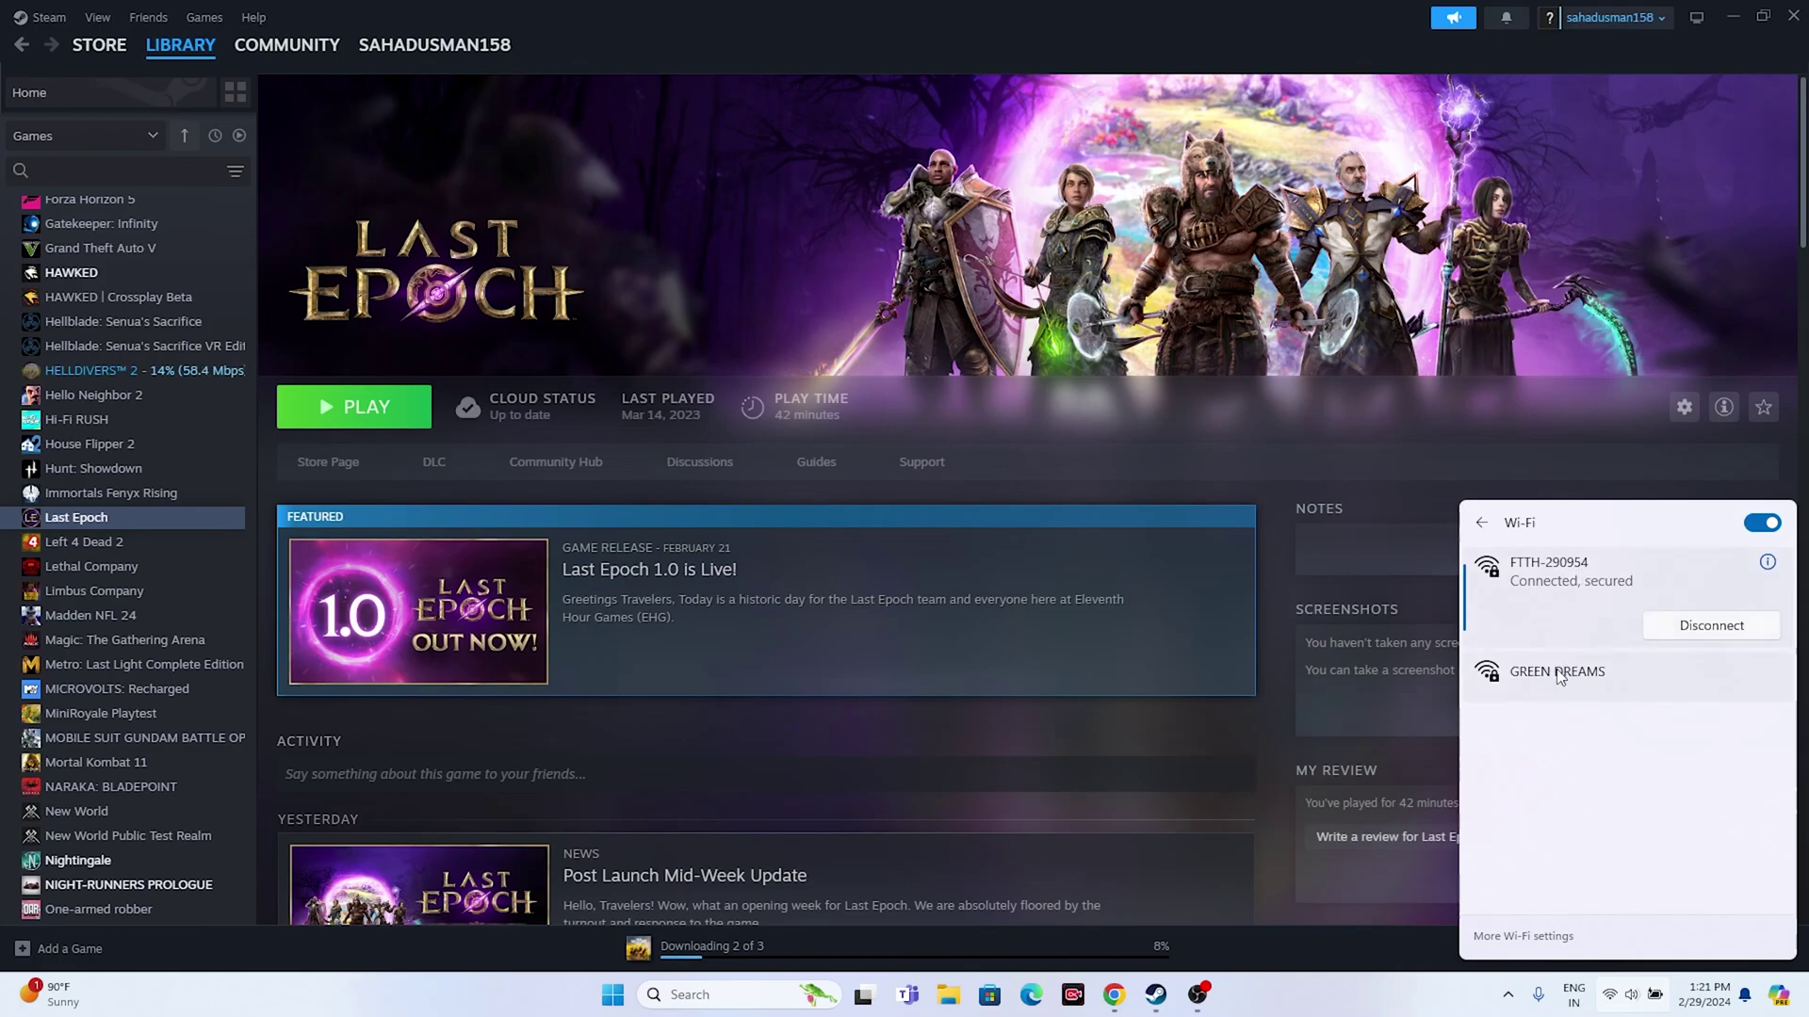
click(1335, 417)
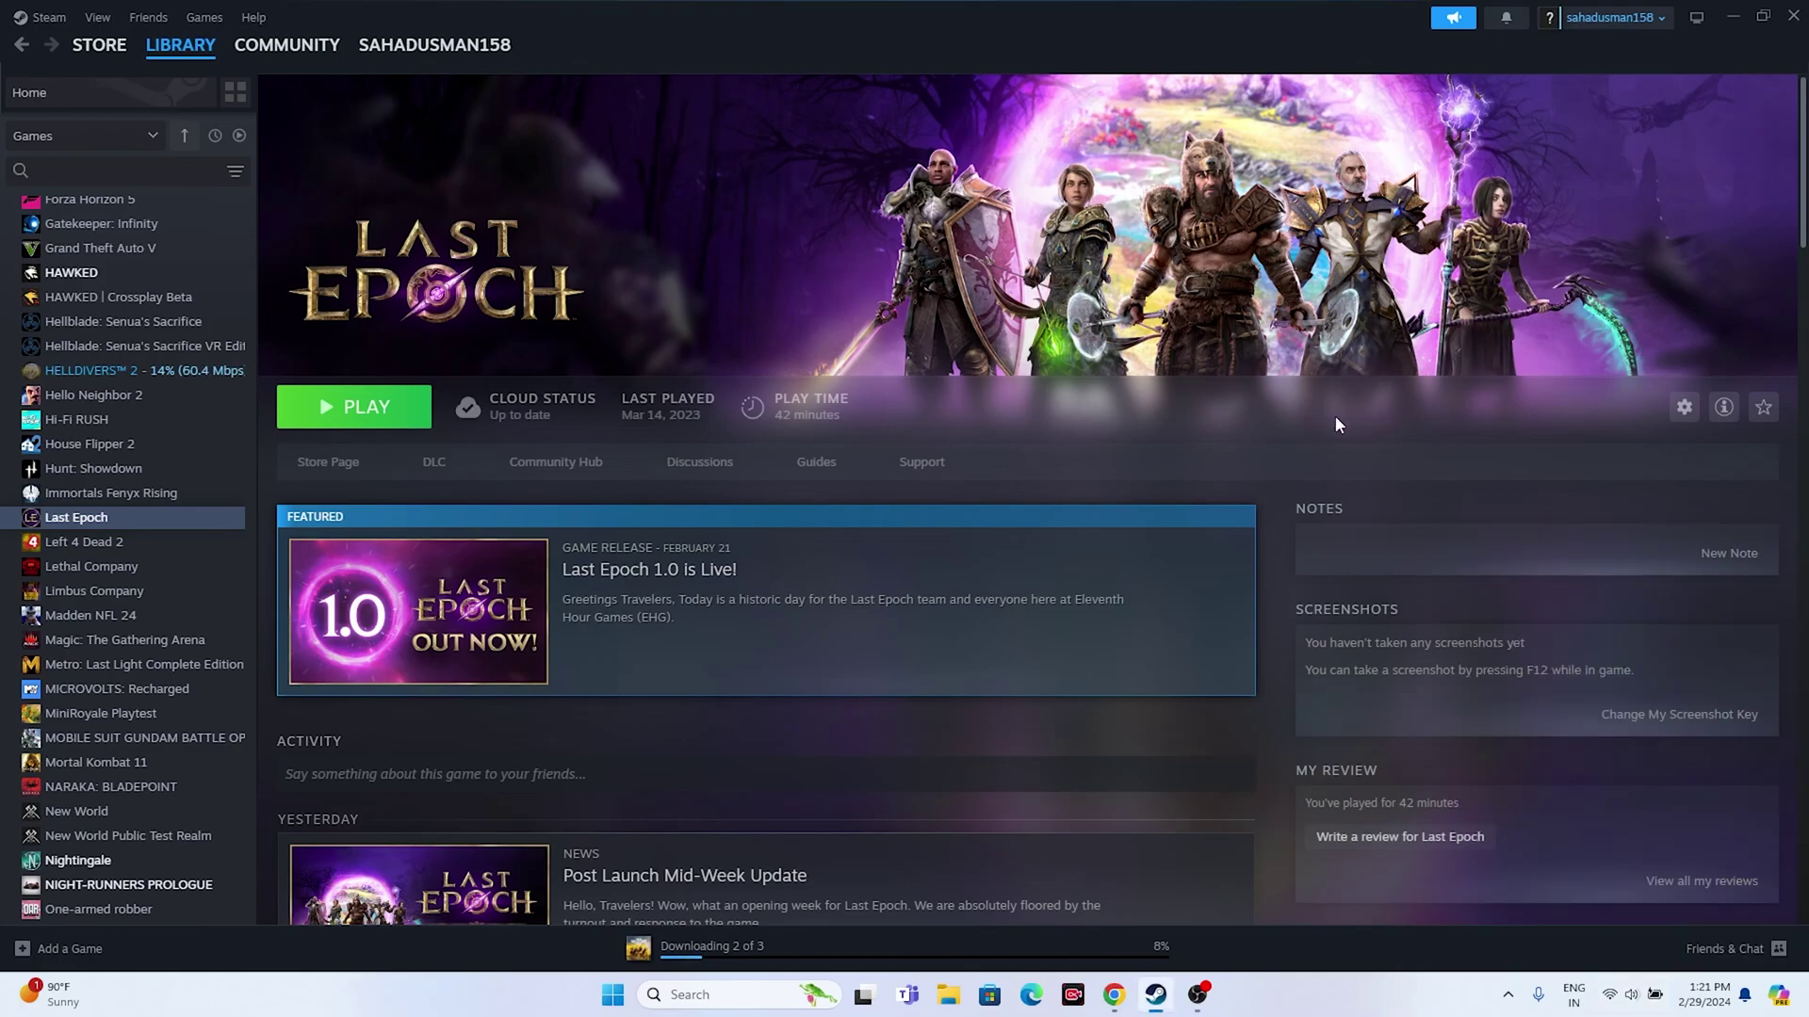